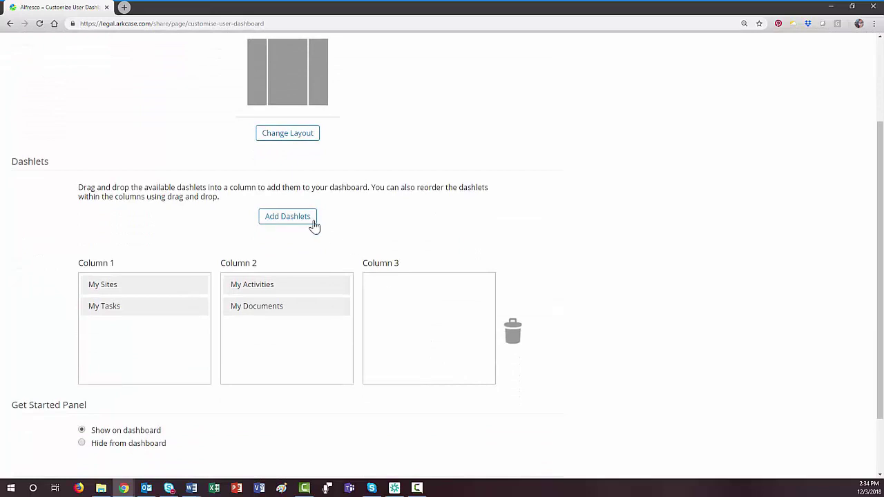
- Add the Saved Search dashlet to Column 3 of the dashboard
left_click(310, 221)
scroll(329, 306, "down", 1)
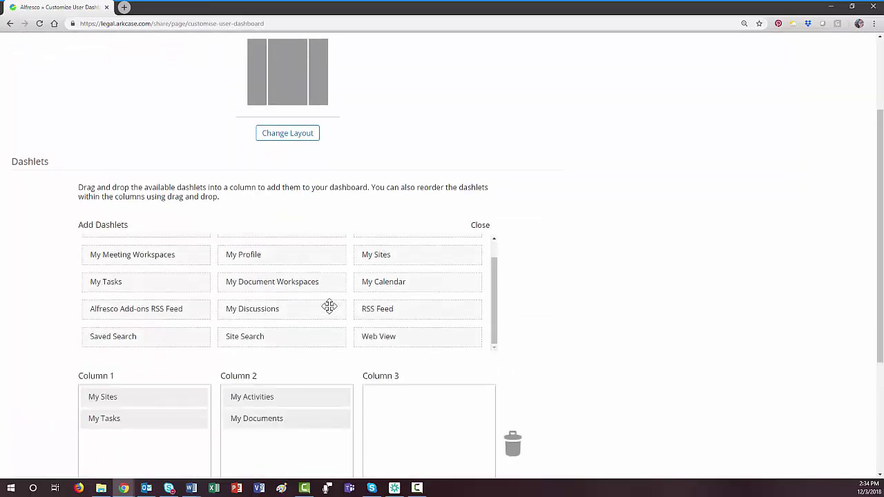
scroll(329, 306, "up", 1)
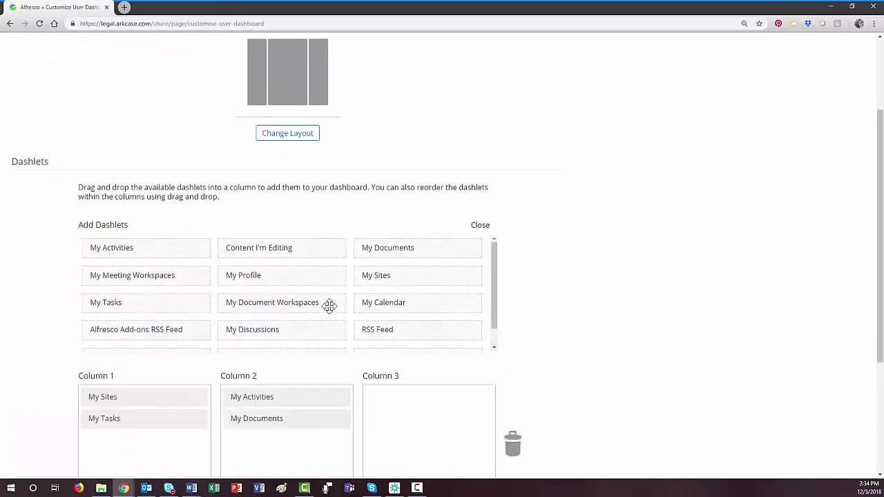
scroll(329, 306, "down", 1)
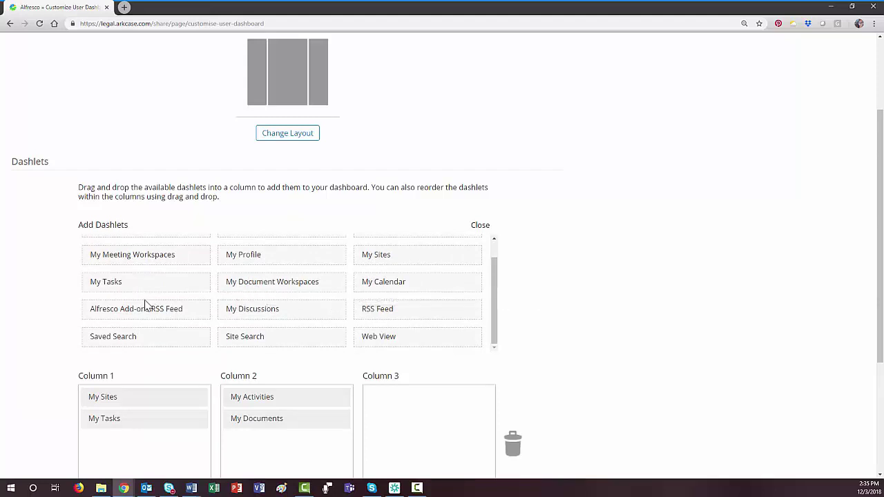
left_click_drag(145, 340, 421, 403)
- Add My Sites to Column 3, move it to the trash, and save the layout
left_click_drag(386, 257, 407, 458)
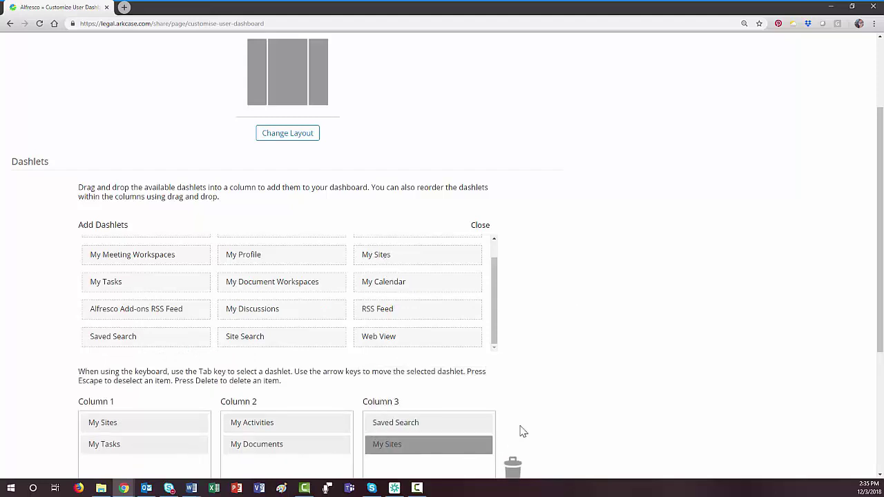
scroll(524, 426, "down", 3)
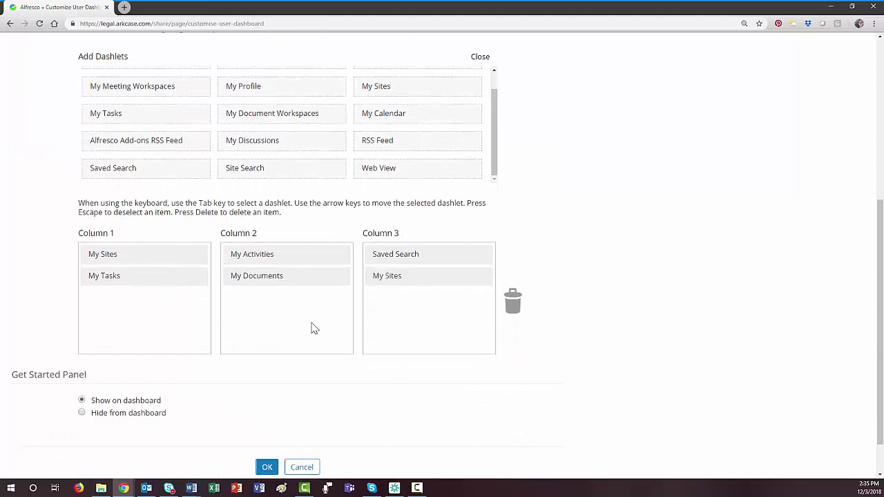
left_click_drag(385, 275, 515, 309)
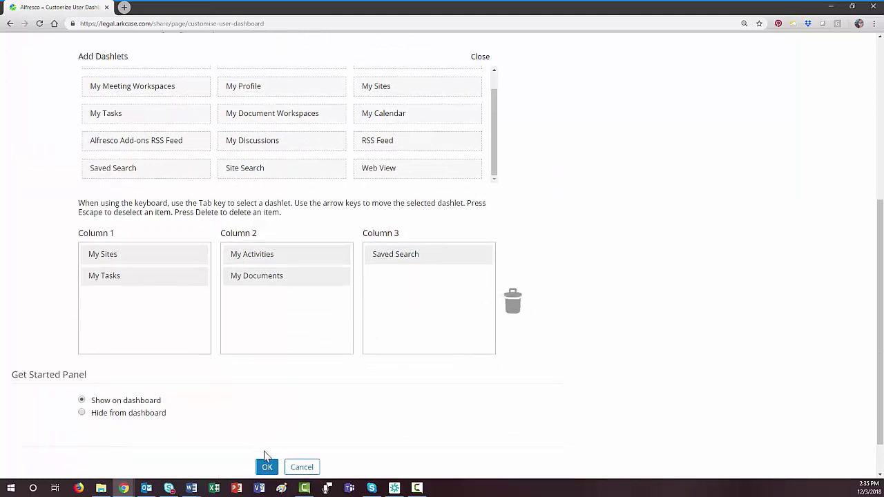
left_click(267, 468)
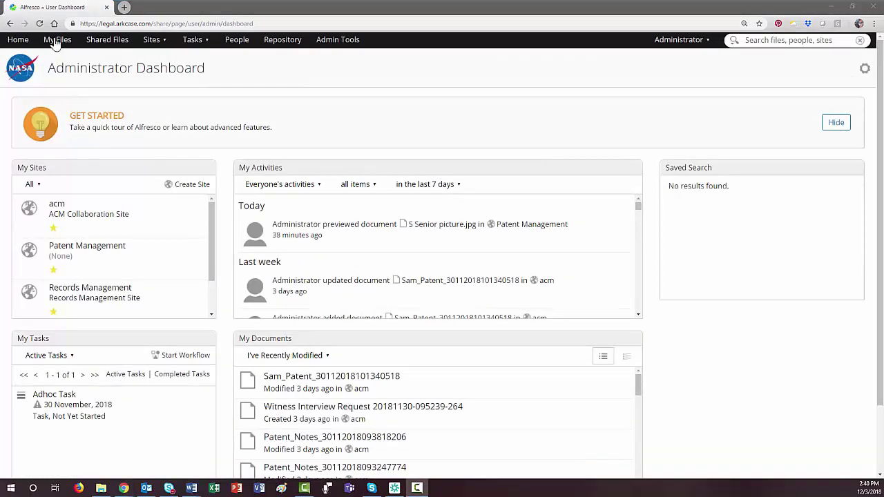
- Browse My Files and Shared Files, check the Sites and Tasks menus, then go to People
left_click(56, 40)
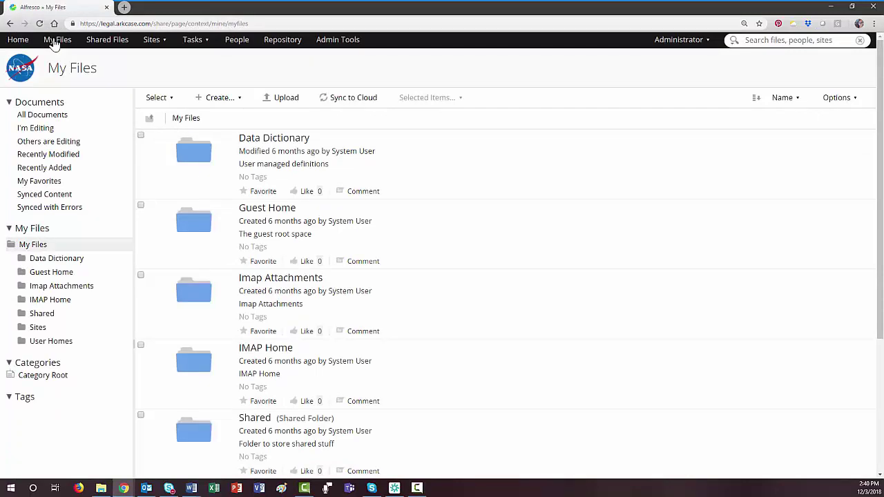
left_click(105, 41)
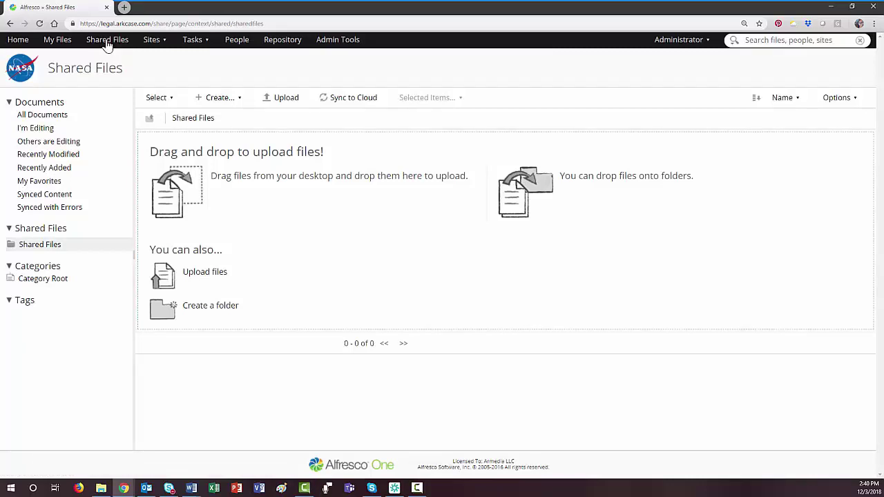
left_click(155, 44)
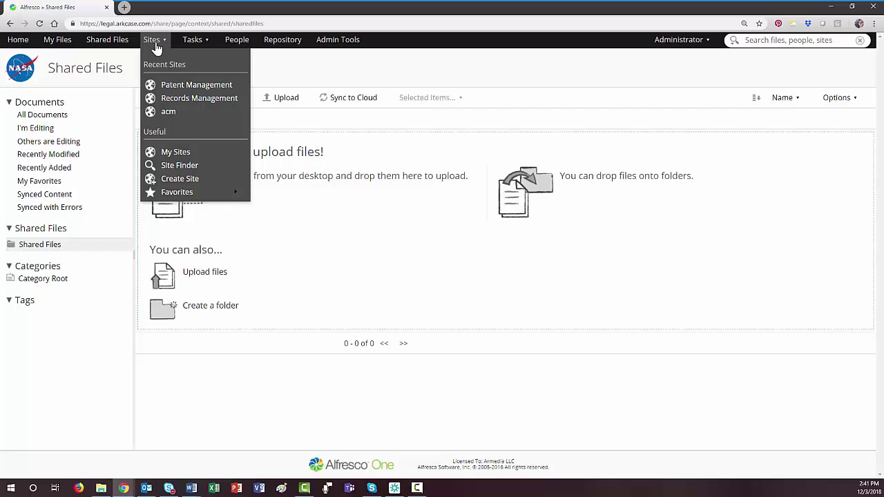
left_click(194, 41)
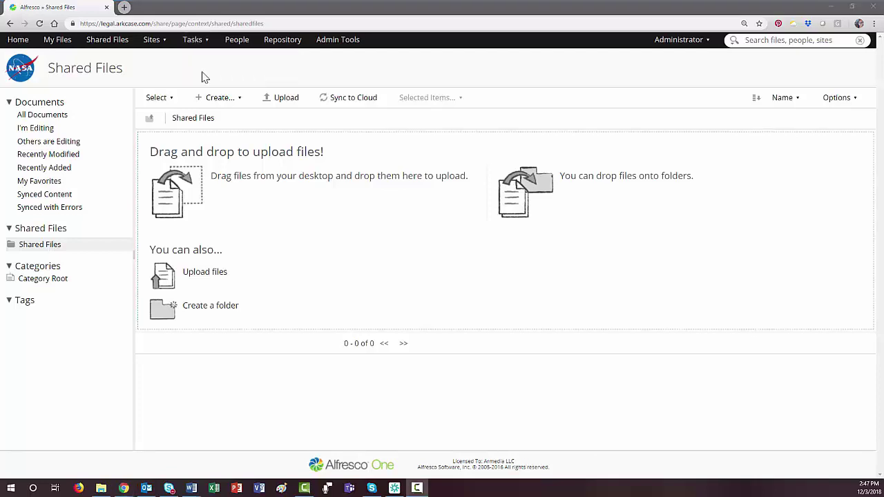
left_click(234, 43)
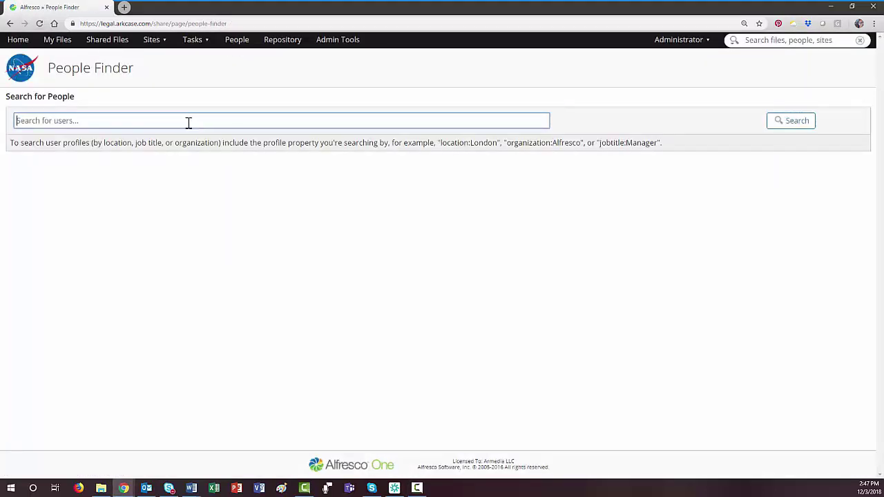
- Search People Finder for a user by first name, then go to Admin Tools
type("Deja")
key("Return")
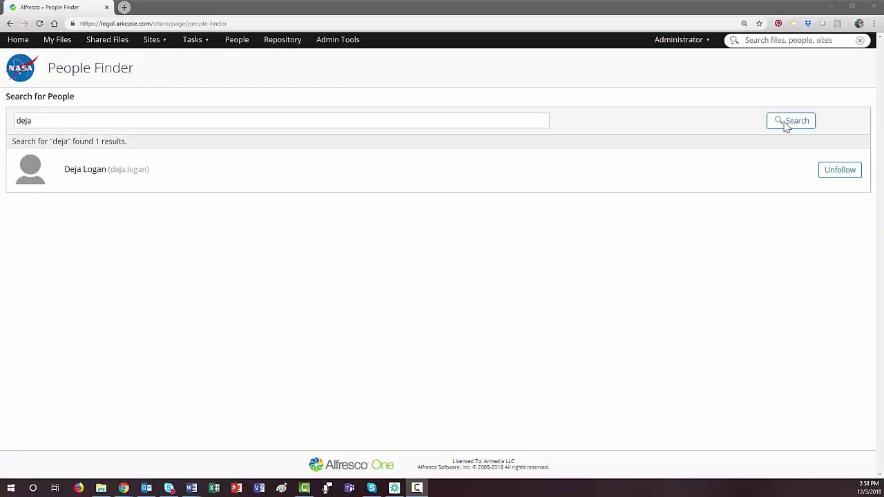
left_click(351, 44)
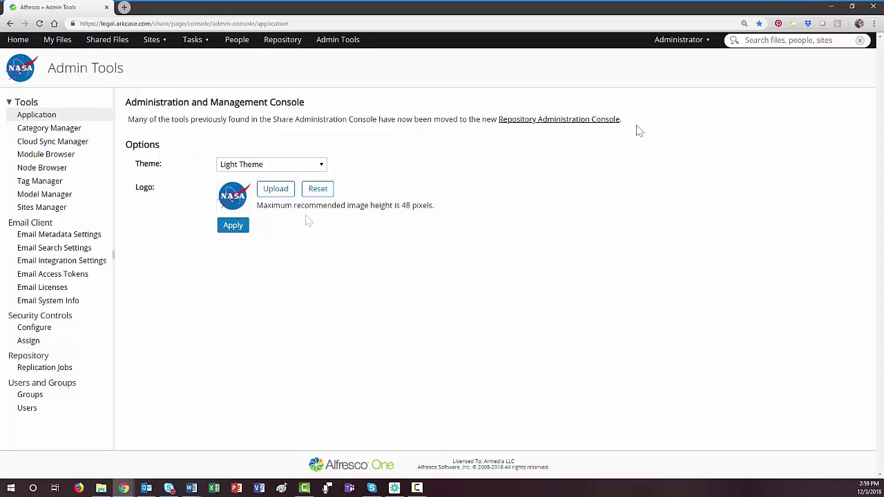
- Open the Administrator's My Profile page and cancel out of Edit Profile
left_click(680, 41)
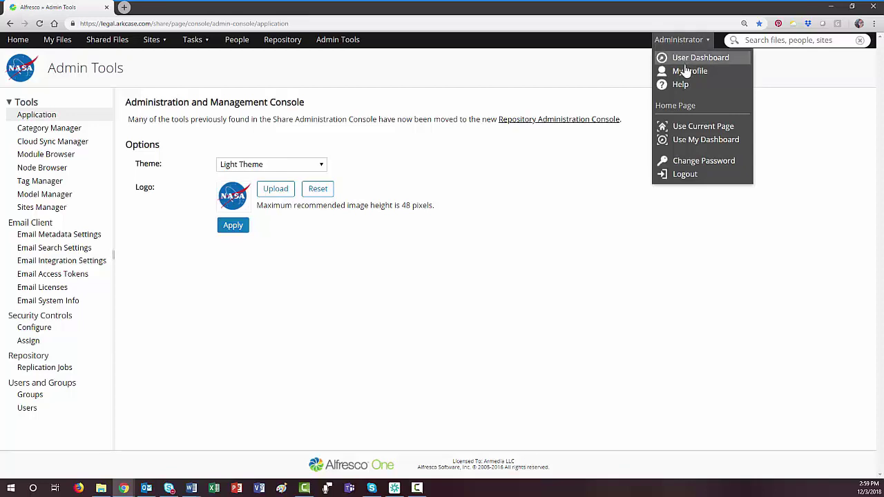
left_click(688, 75)
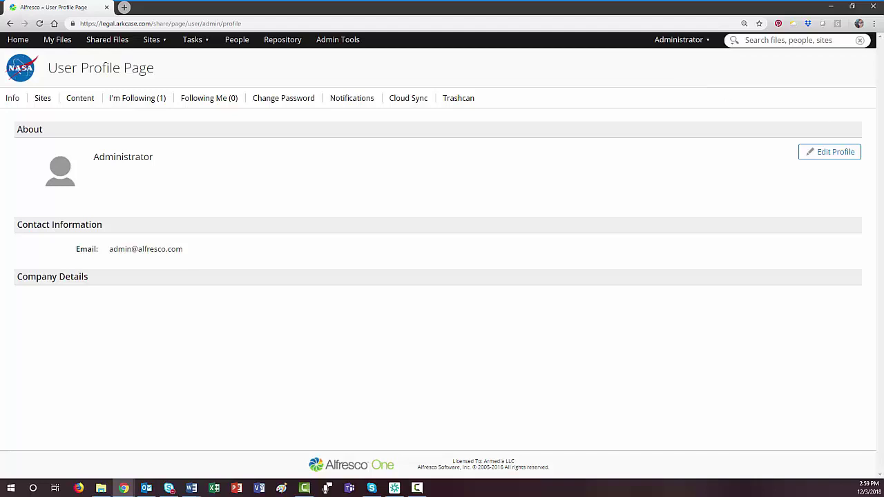
left_click(826, 152)
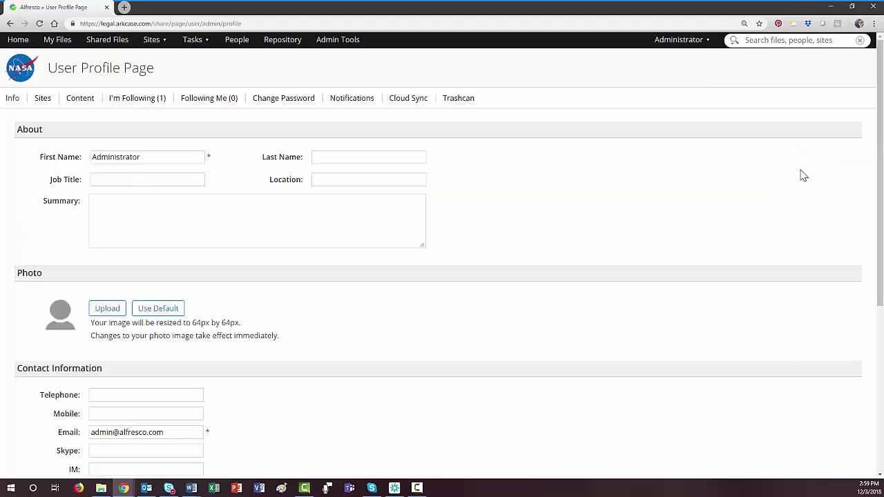
scroll(437, 320, "down", 1)
scroll(437, 320, "down", 4)
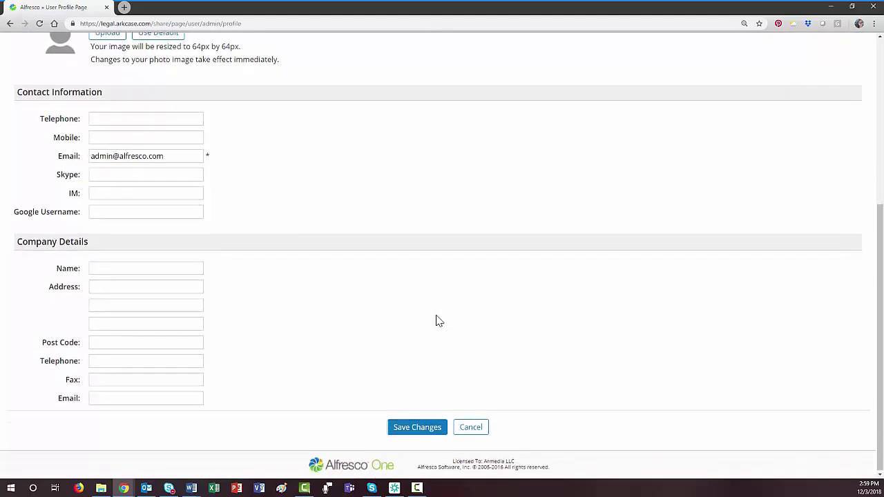
left_click(470, 432)
- View the Sites, Content, Following, Followers, Change Password, Notifications and Trashcan profile tabs
left_click(43, 99)
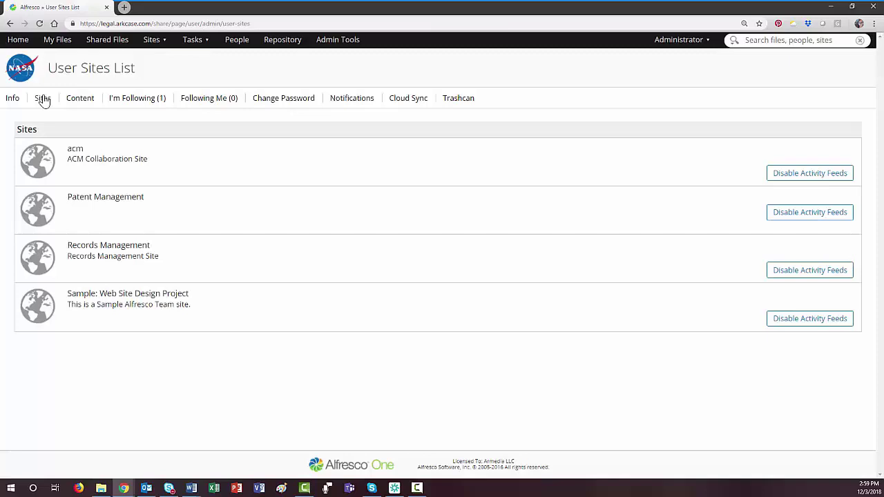
left_click(82, 102)
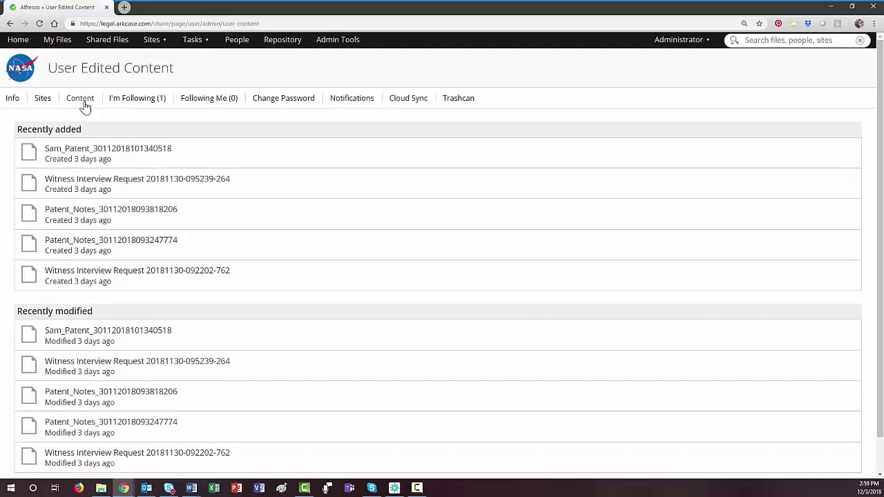
left_click(141, 100)
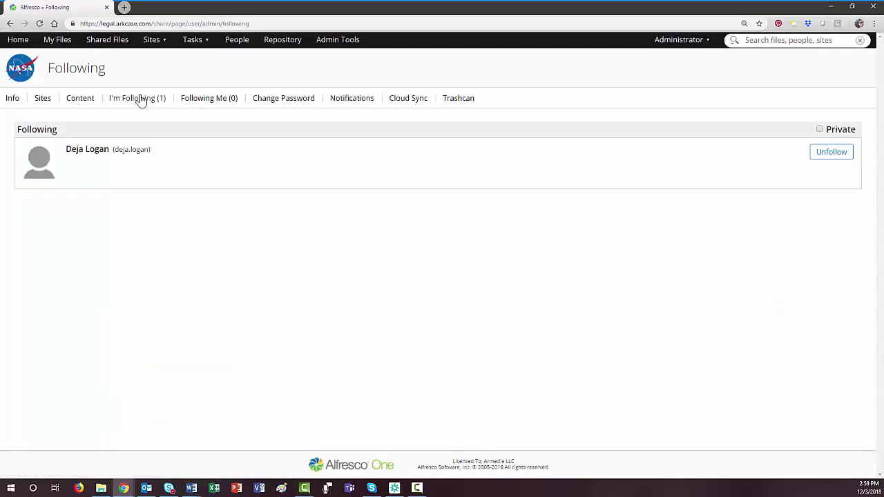
left_click(213, 103)
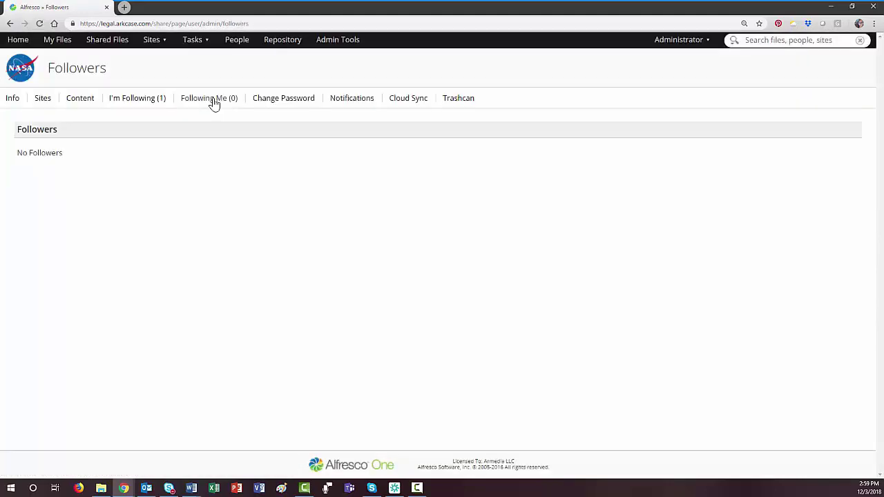
left_click(290, 104)
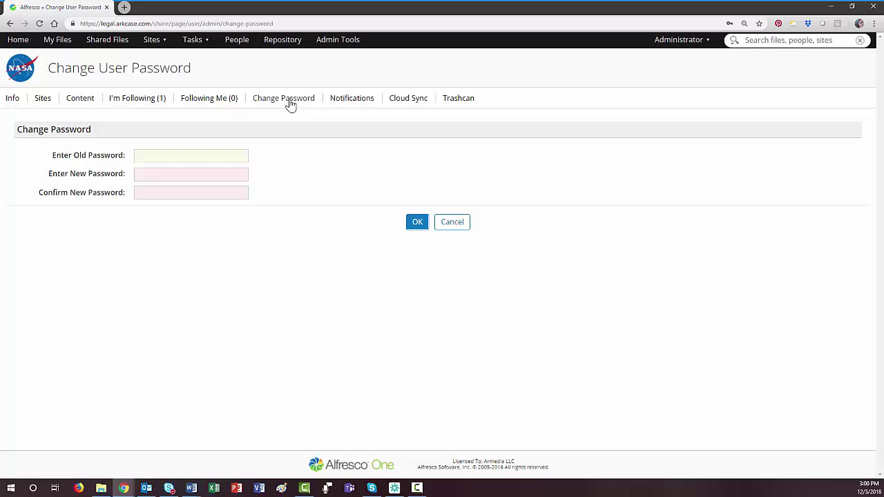
left_click(351, 105)
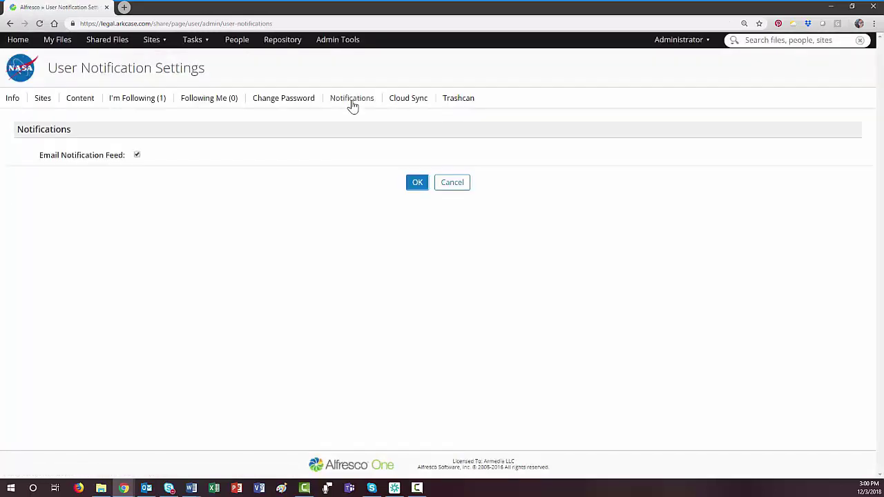
left_click(468, 104)
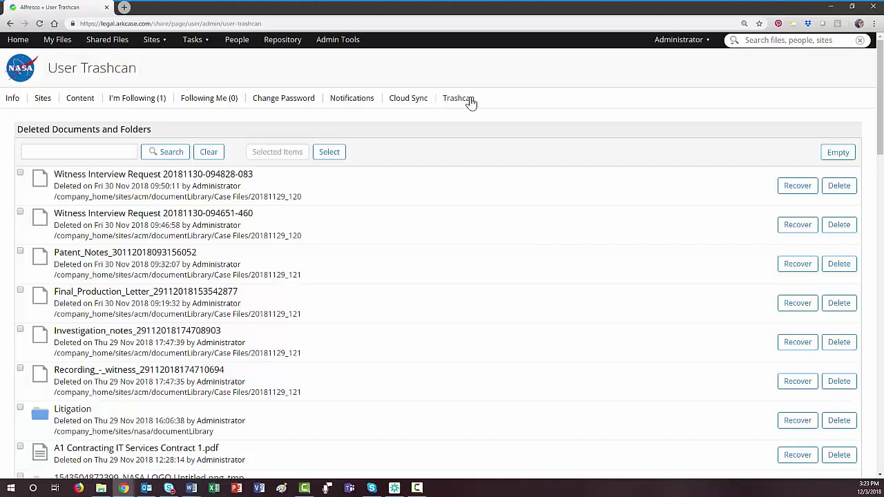
- Search the whole repository for 'Patent' from the header search box
left_click(757, 40)
type("Pat")
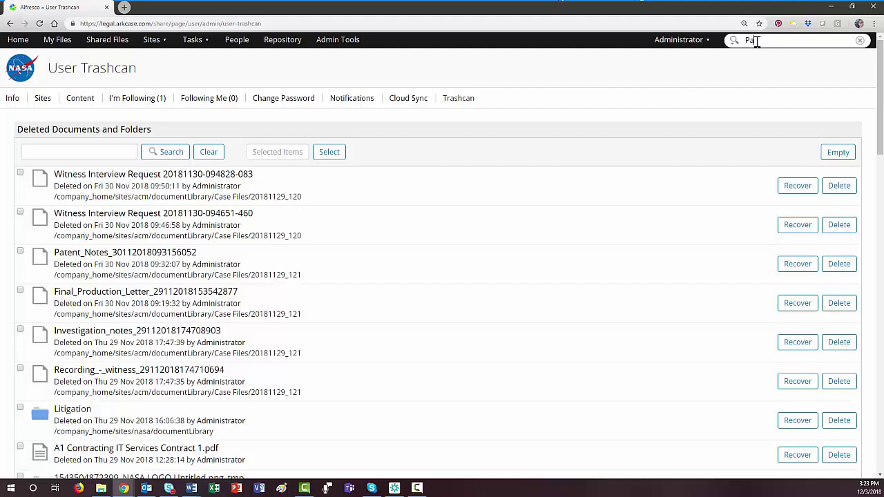
type("en")
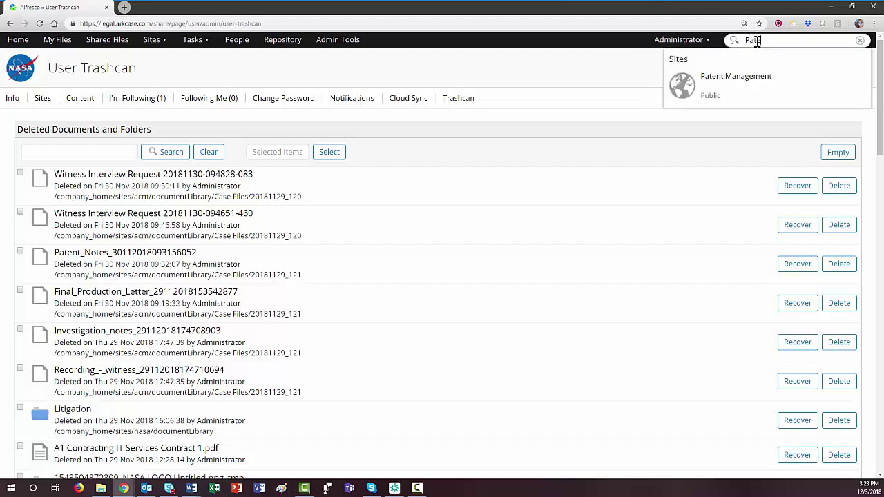
type("t")
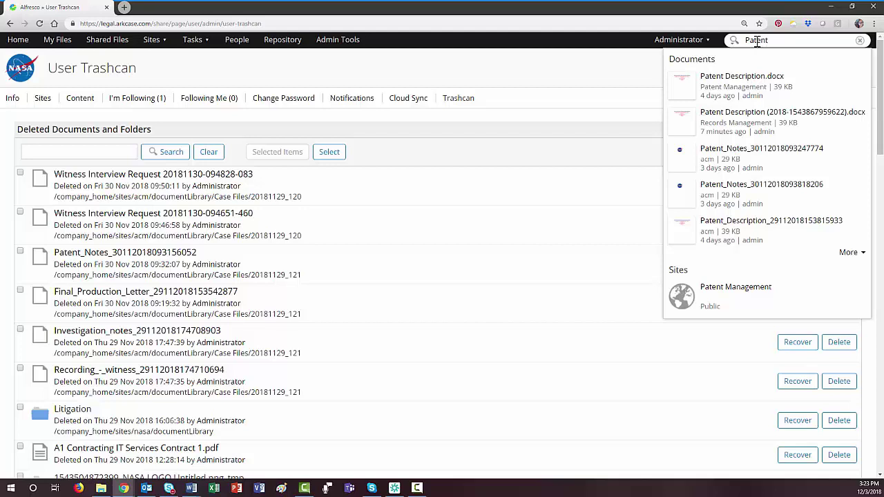
key("Return")
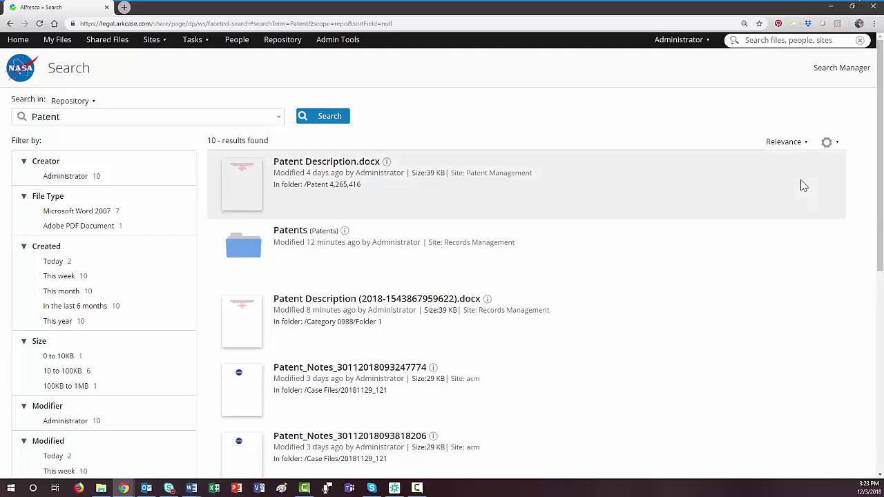
- Check the sort and view options for the Patent results and scroll through them
left_click(795, 149)
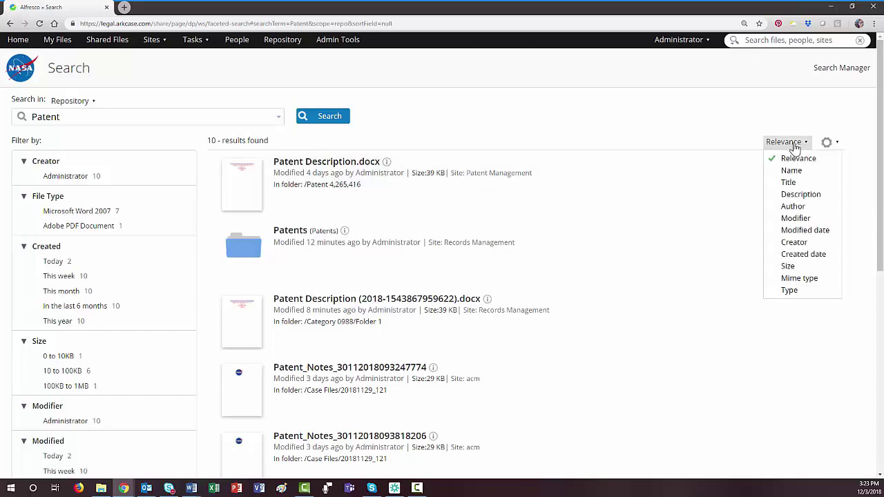
left_click(836, 143)
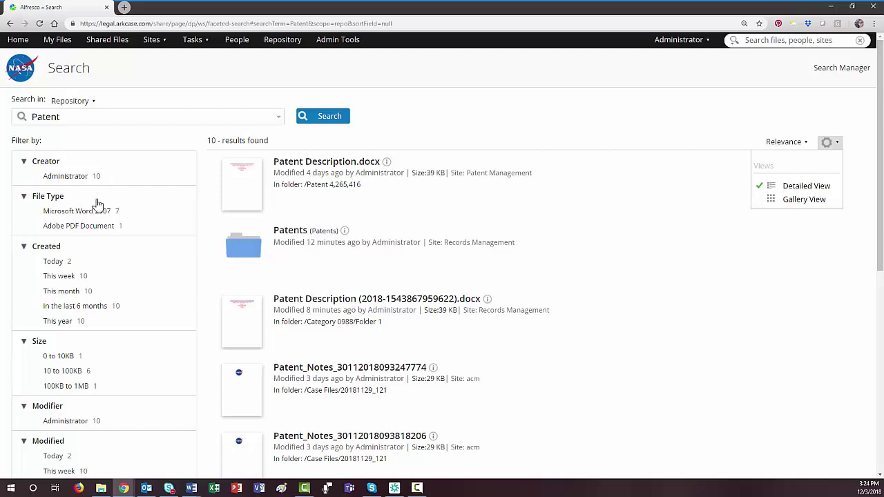
scroll(83, 324, "down", 1)
scroll(83, 325, "down", 3)
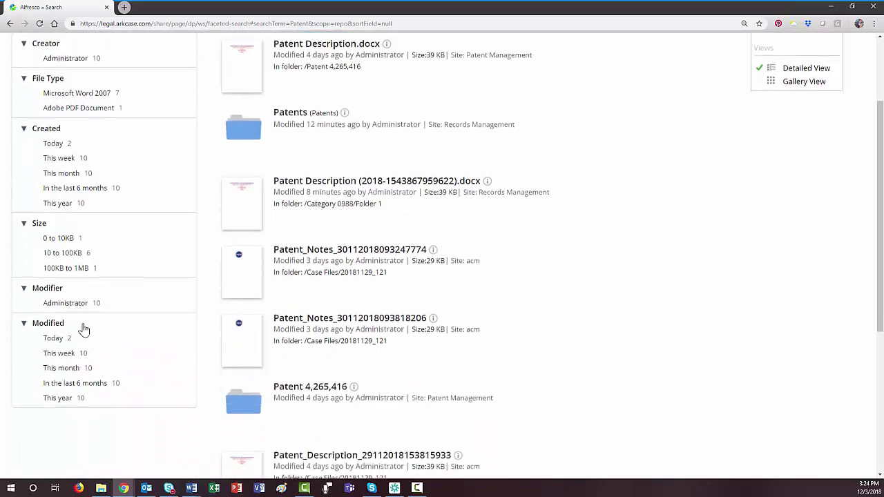
- Scroll back to the top and go to the Advanced Search form
scroll(83, 329, "up", 2)
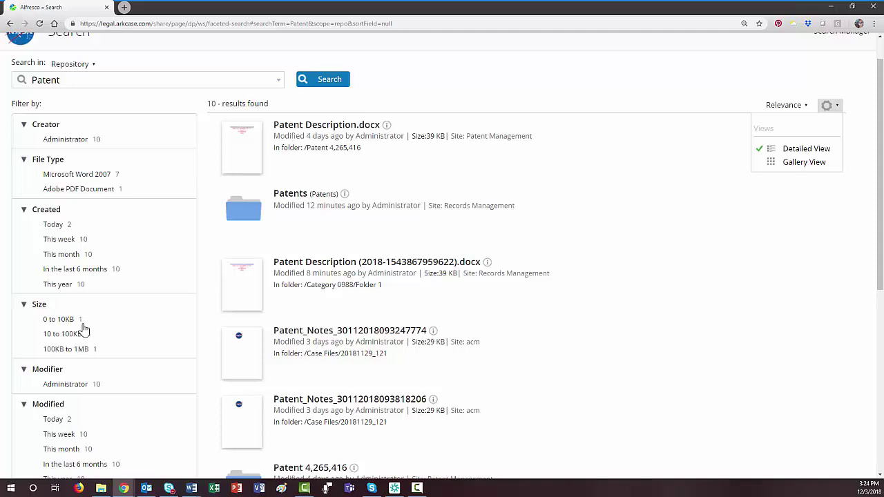
scroll(83, 330, "up", 1)
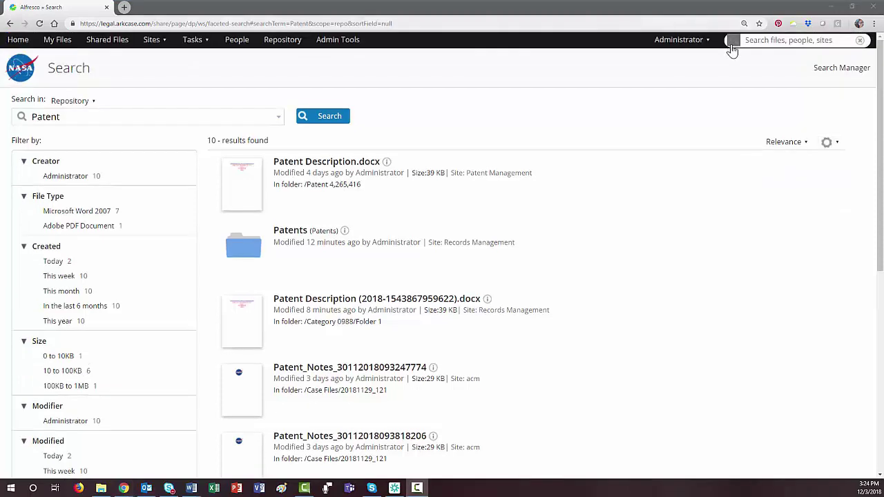
left_click(732, 43)
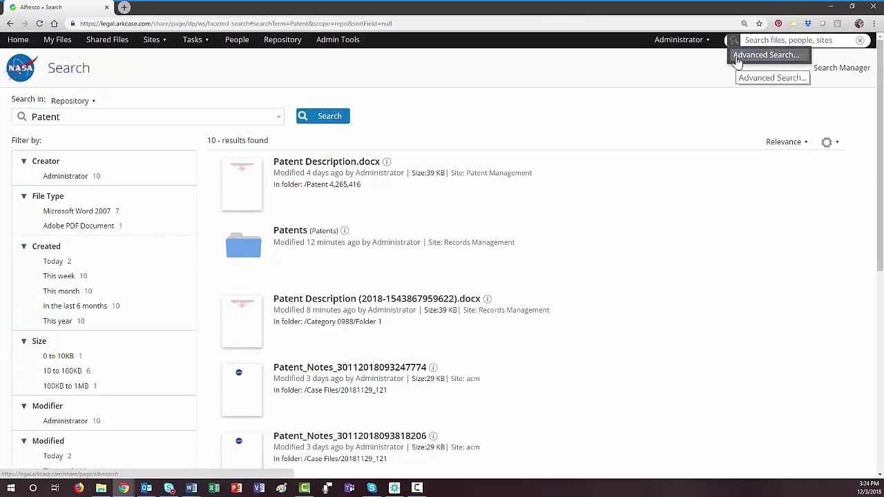
left_click(738, 58)
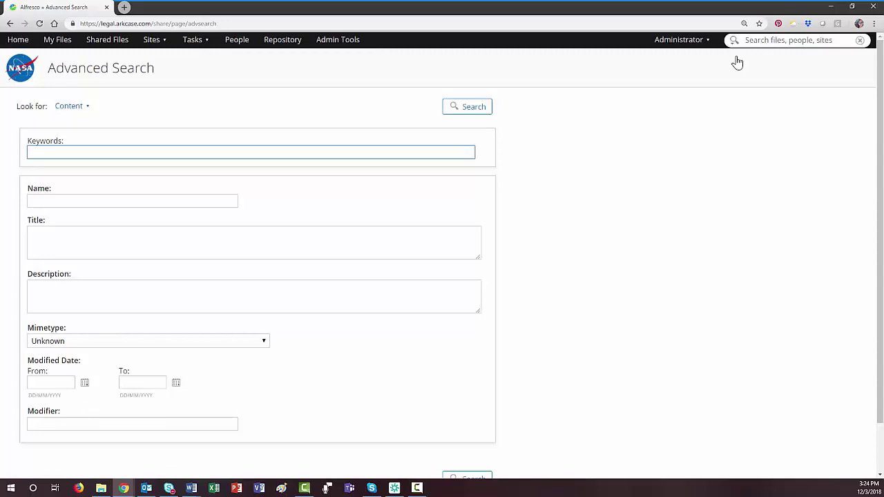
- Run an advanced search for content with Name 'patent'
scroll(605, 263, "down", 2)
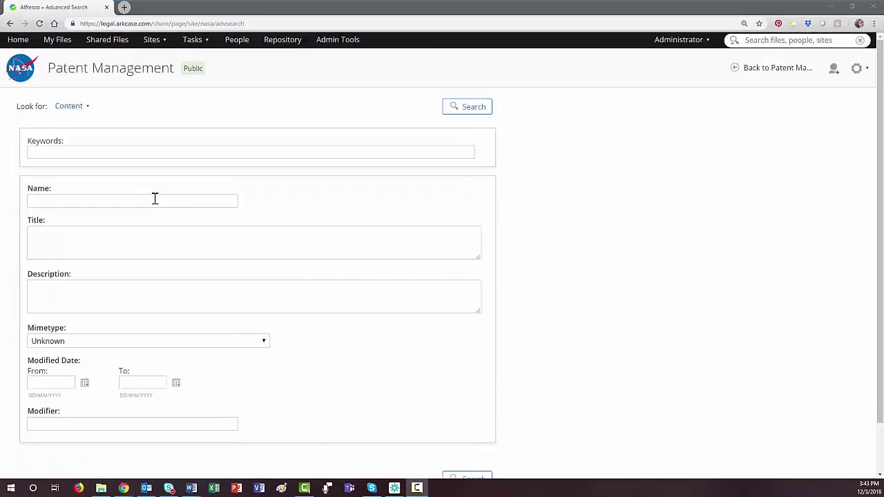
left_click(154, 200)
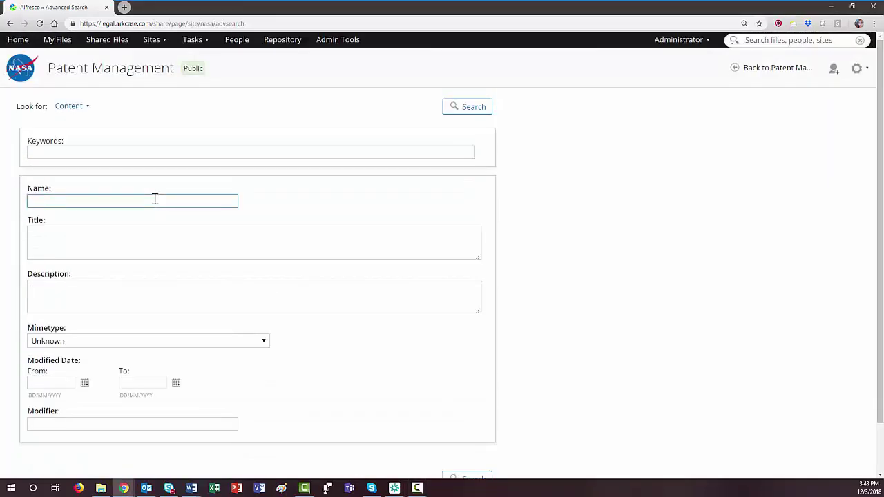
type("patent")
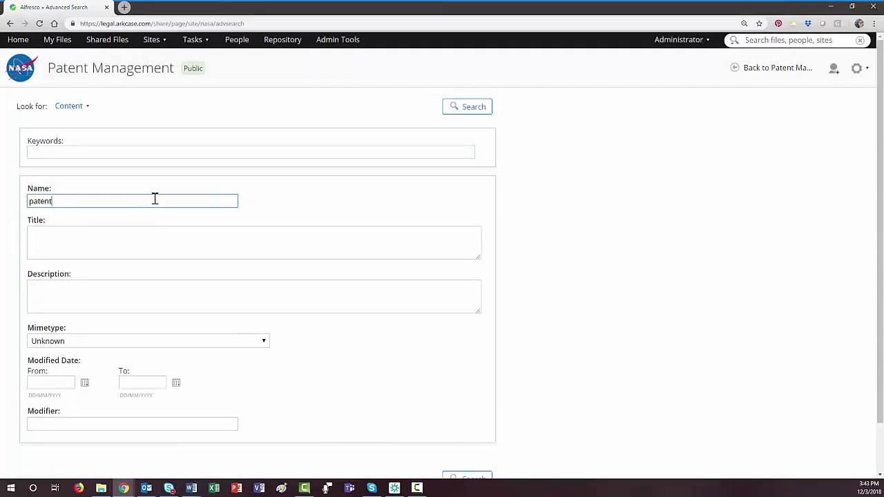
scroll(155, 199, "down", 2)
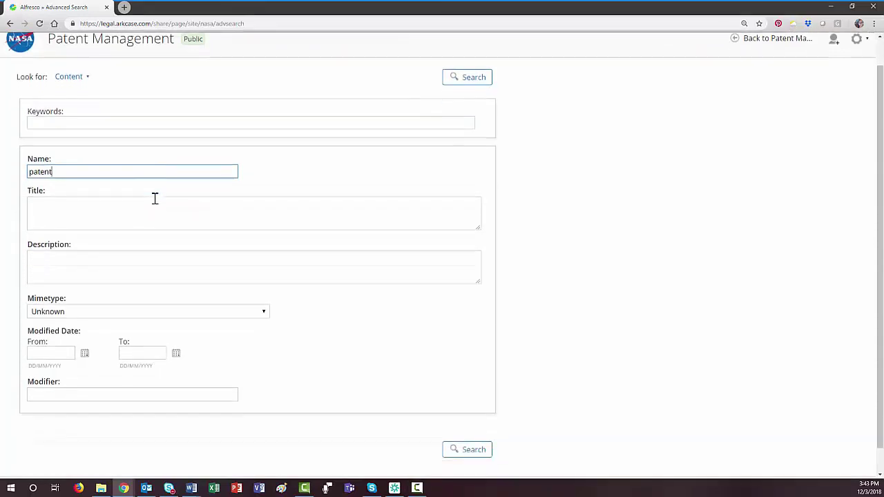
left_click(466, 424)
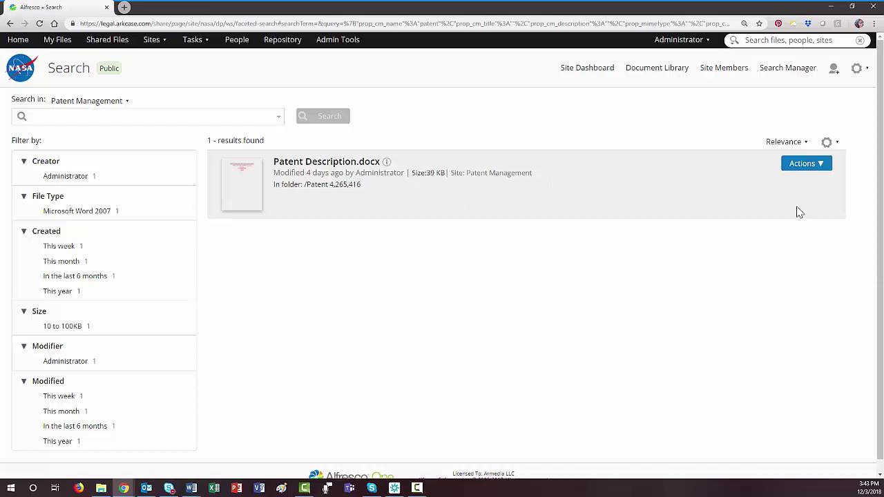
- Check the result's Actions menu, then view Patent Description.docx's document details
left_click(821, 171)
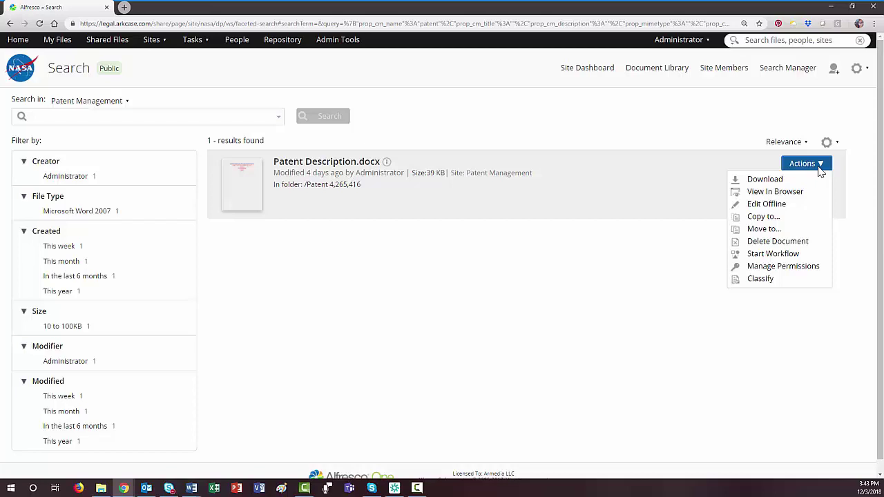
left_click(326, 166)
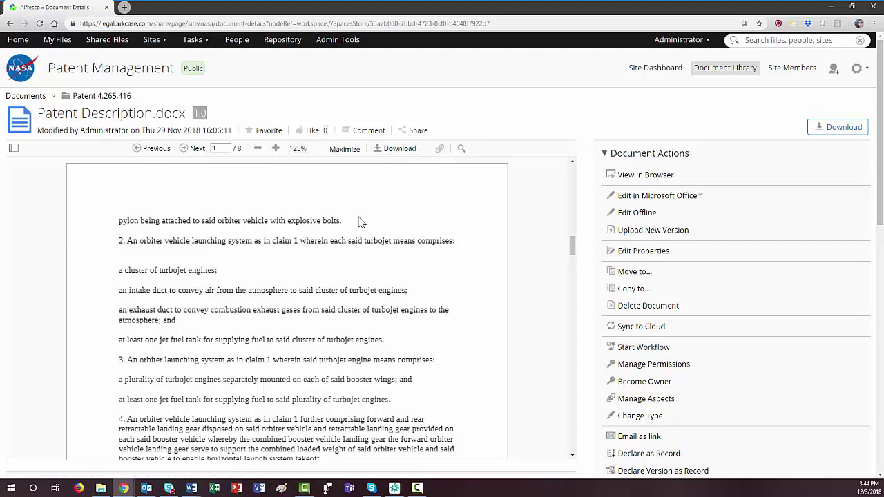
scroll(359, 221, "down", 5)
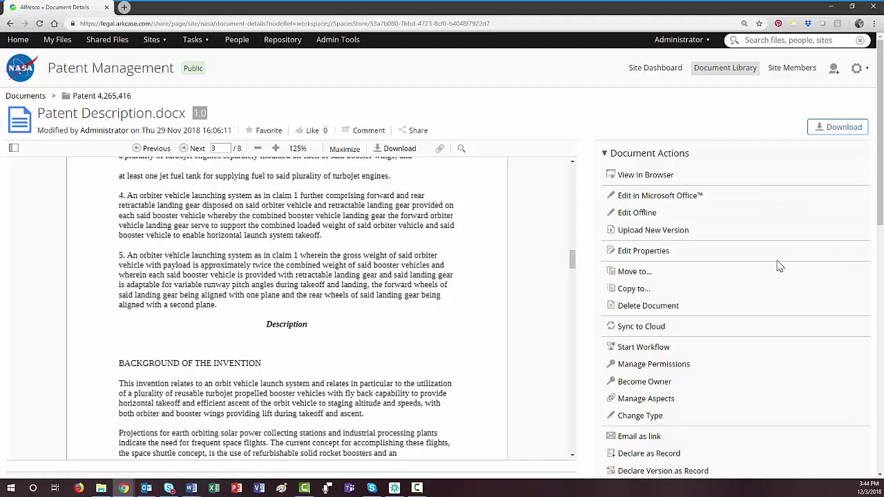
scroll(779, 267, "down", 1)
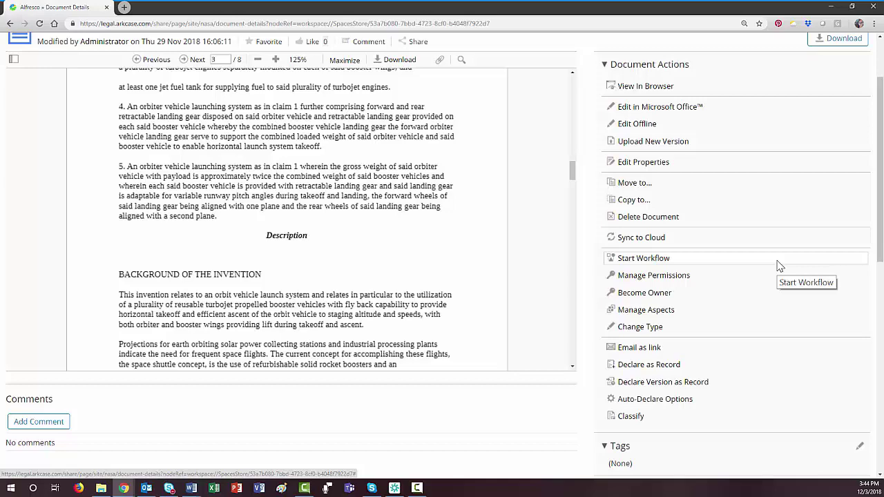
scroll(779, 266, "down", 3)
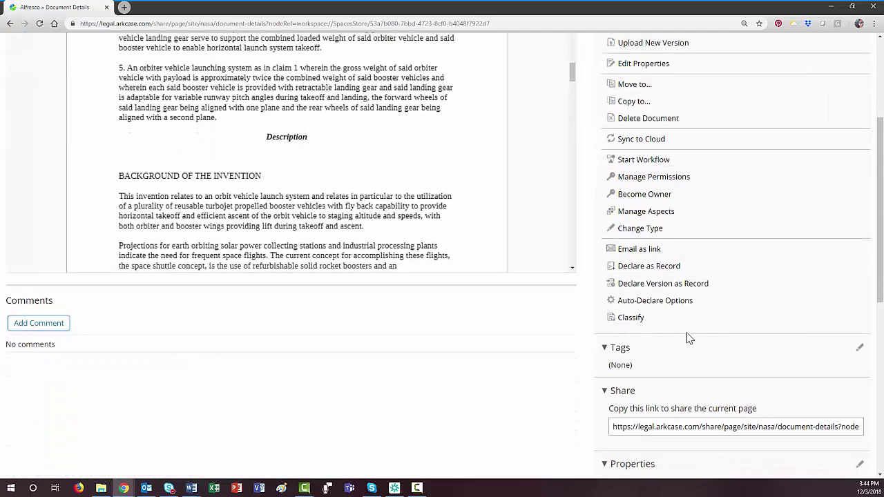
scroll(687, 373, "down", 5)
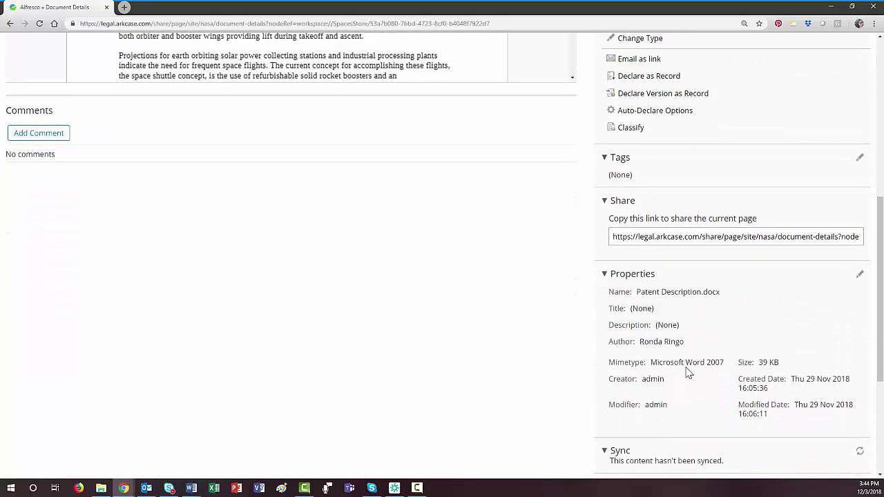
scroll(688, 373, "down", 3)
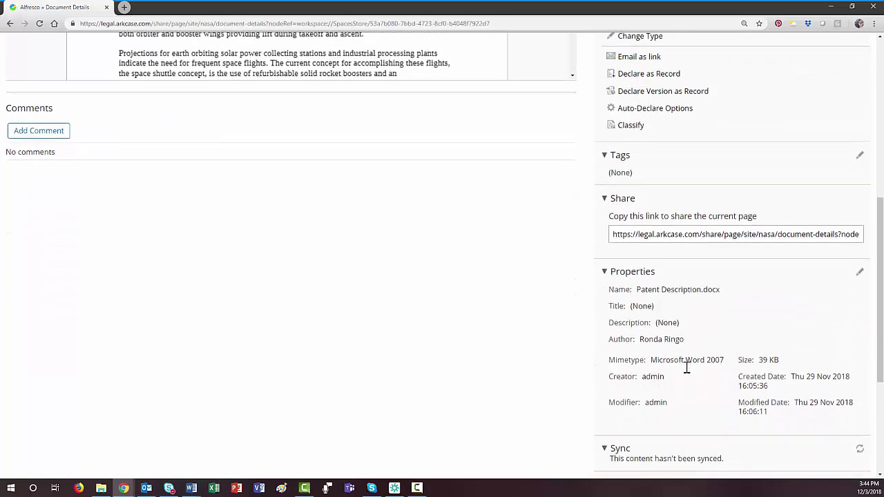
scroll(688, 368, "down", 2)
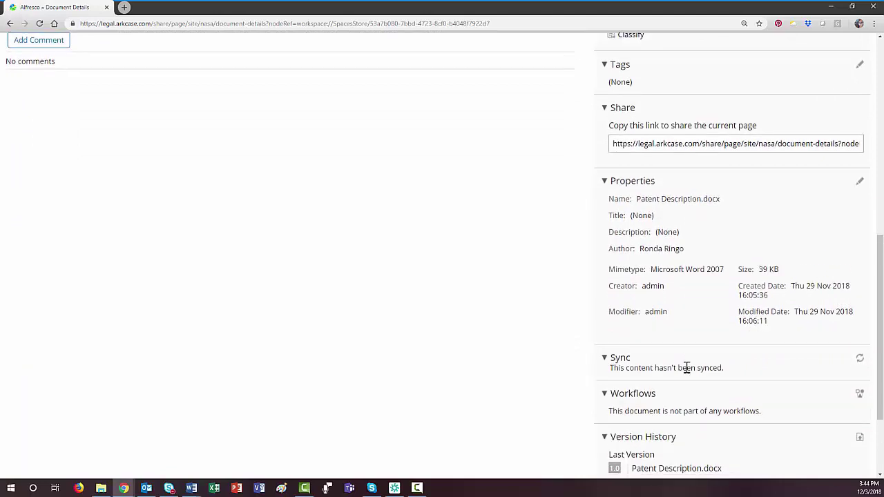
scroll(687, 368, "down", 2)
scroll(687, 367, "down", 1)
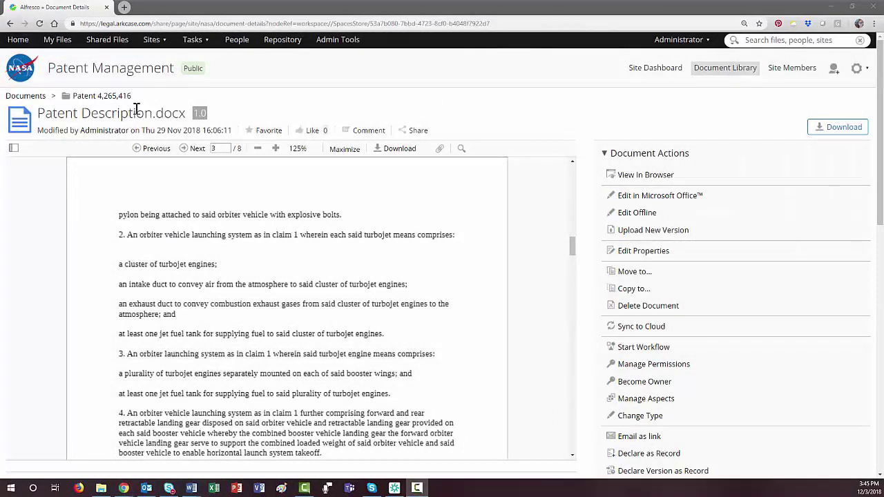
- Go to the Patent 4,265,416 folder, then to the Patent Management Site Dashboard
left_click(116, 99)
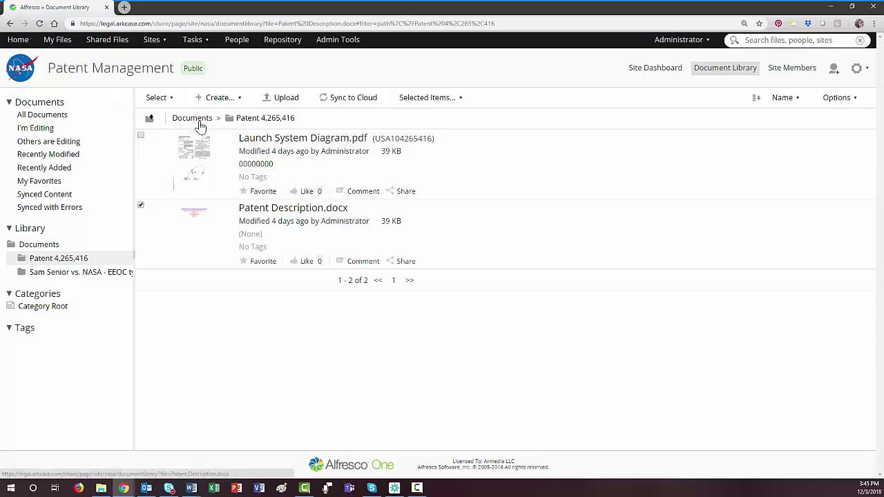
left_click(652, 72)
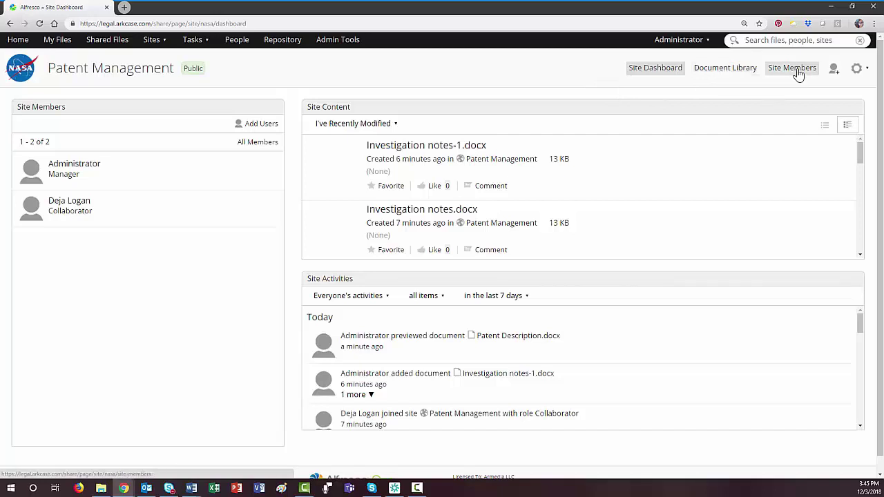
- Check the second member's Collaborator role in Site Members unchanged, then return to Document Library
left_click(727, 72)
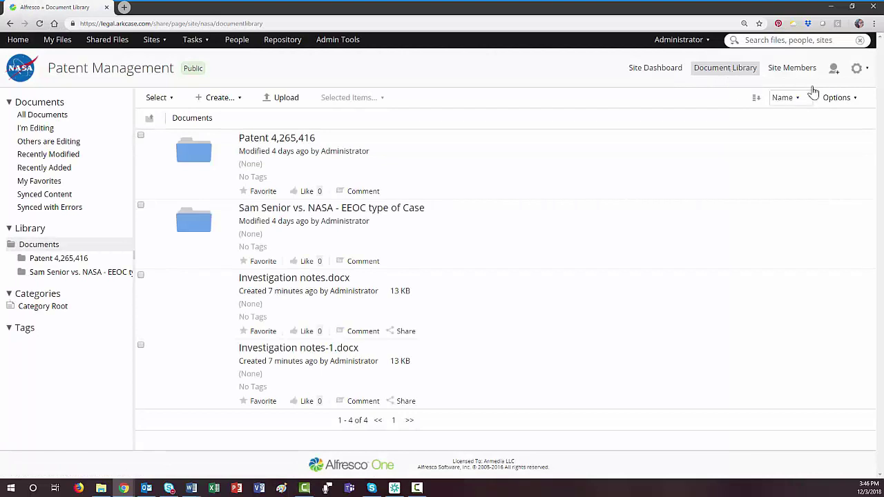
left_click(802, 69)
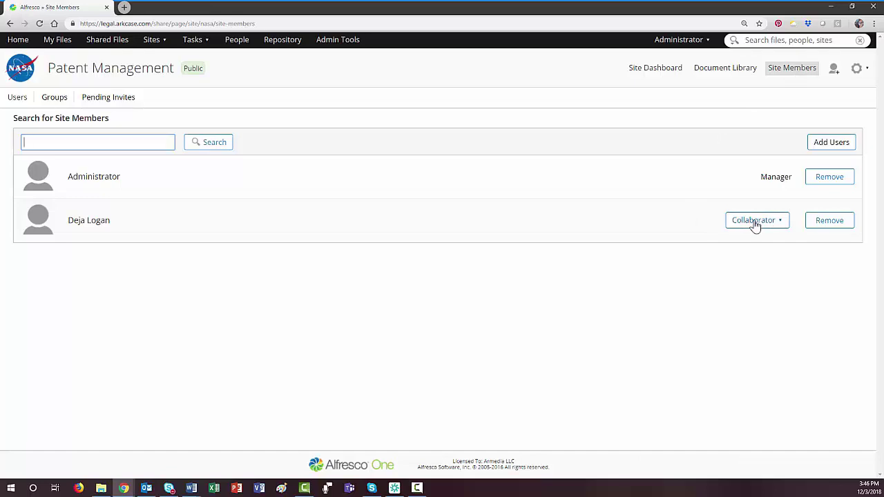
left_click(756, 223)
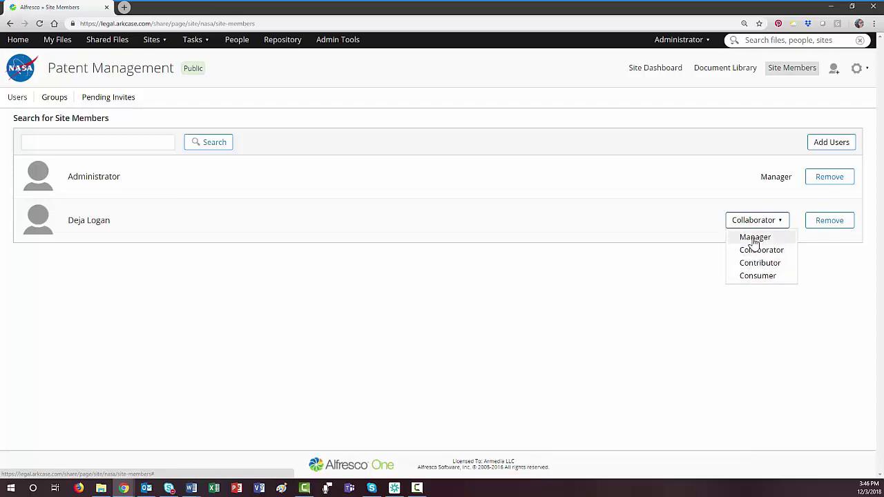
left_click(701, 231)
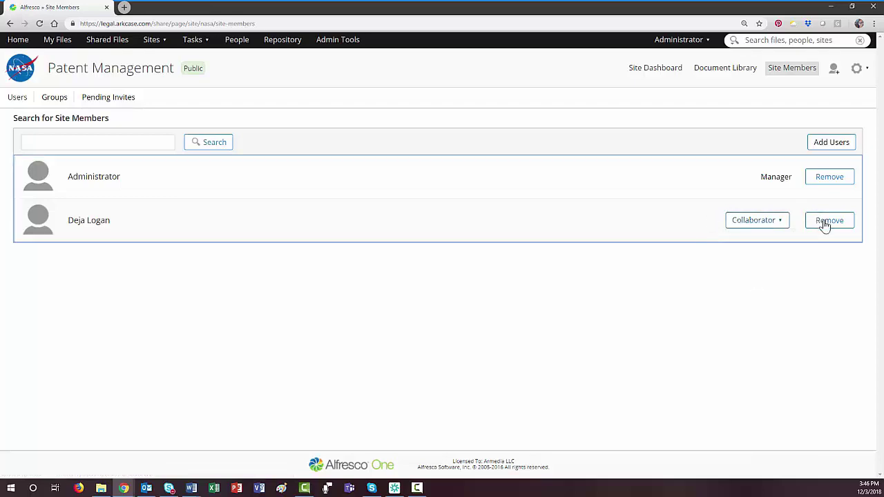
left_click(712, 76)
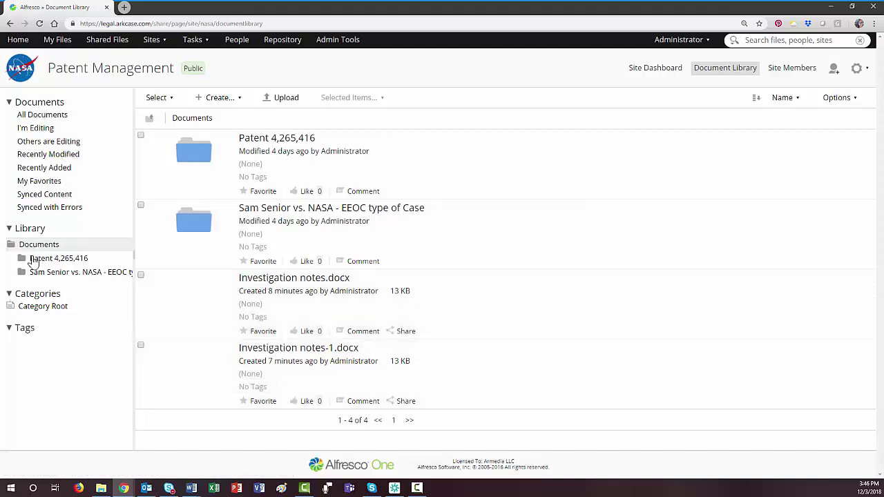
- Show All Documents in the library and open the Patent 4,265,416 folder
left_click(44, 121)
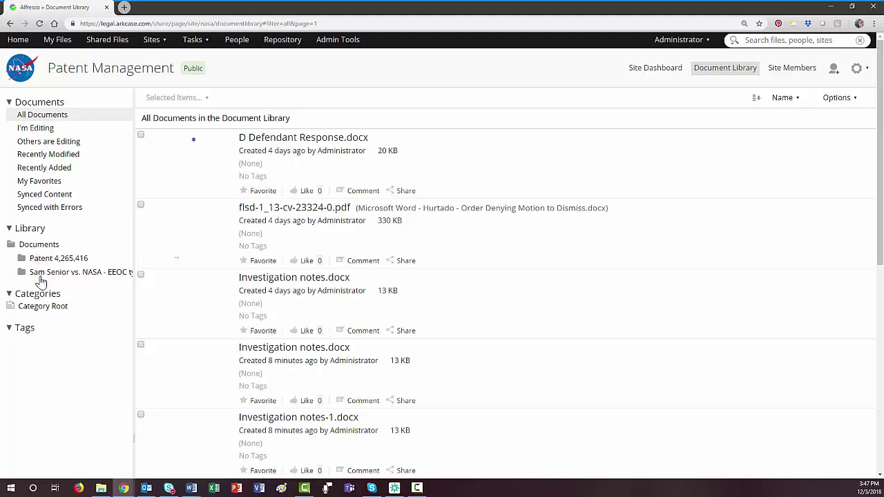
left_click(41, 277)
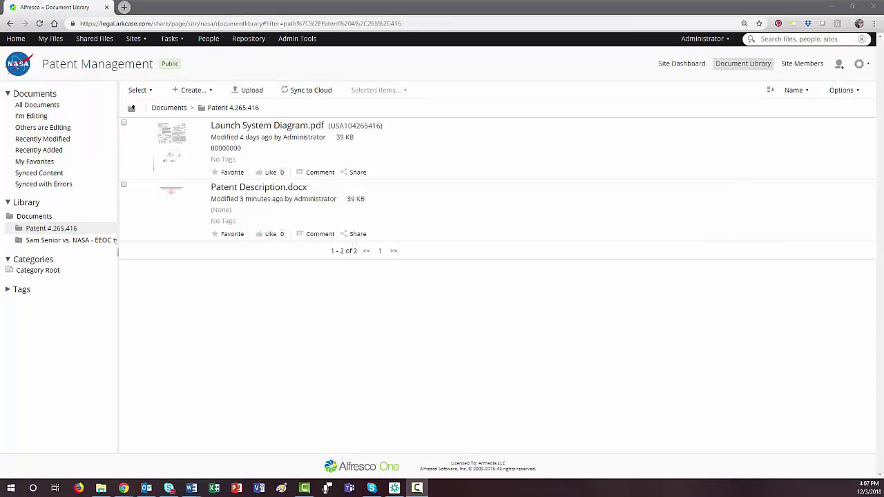
- Upload S Senior picture.jpg, then drag it in again to add S Senior picture-1.jpg
left_click(250, 90)
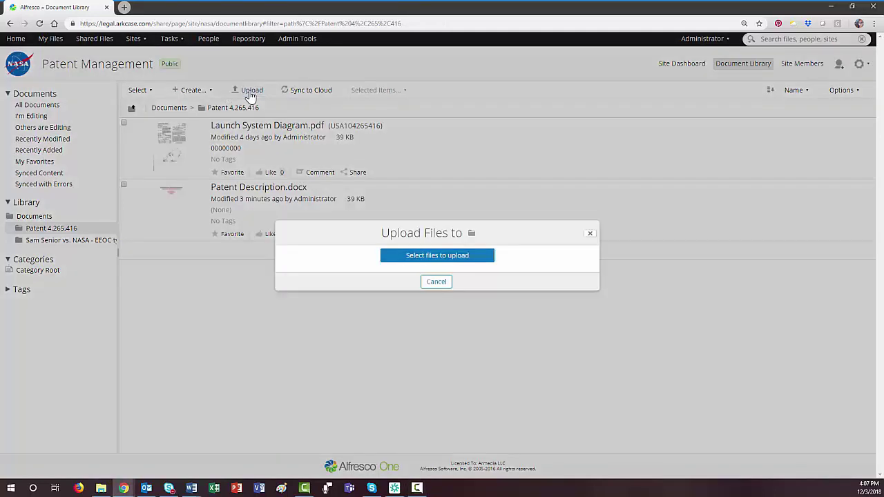
left_click(446, 257)
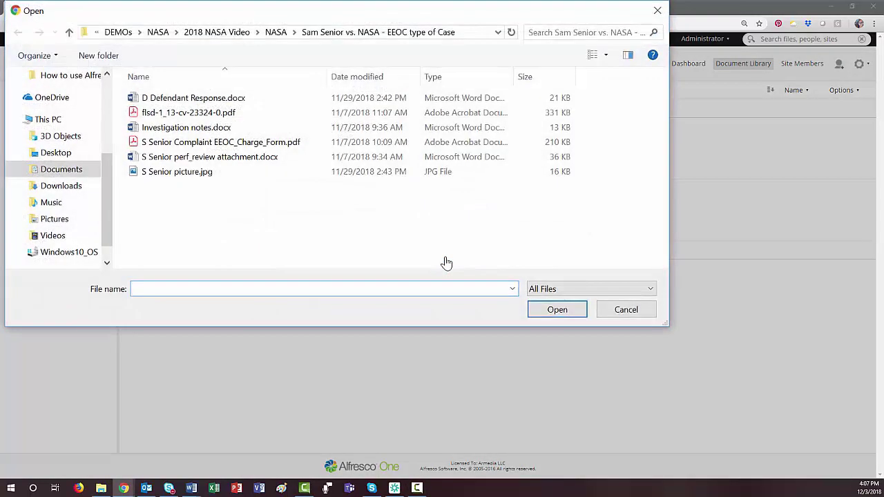
left_click(224, 174)
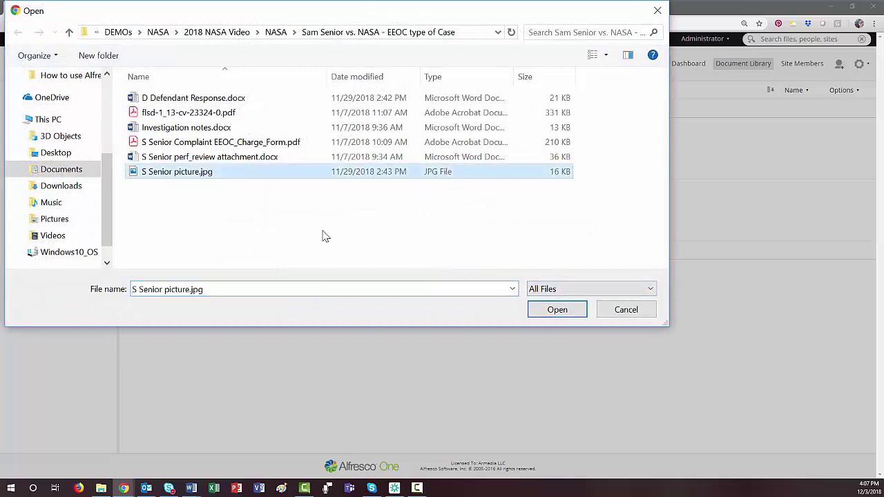
left_click(565, 312)
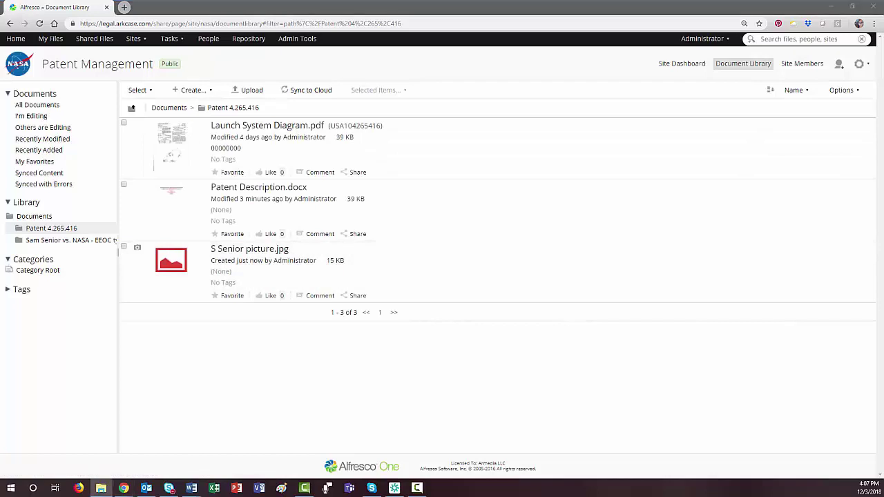
left_click_drag(635, 231, 385, 248)
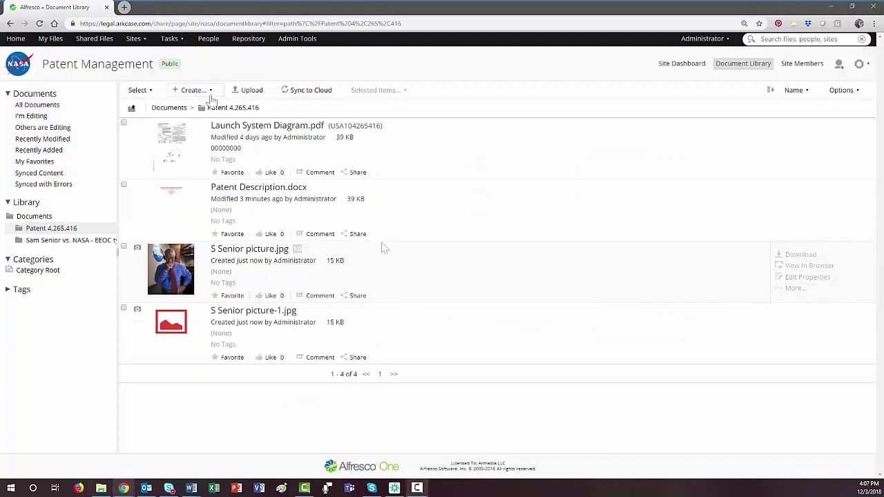
- Browse the Create menu, select all documents, then open the Patent 4,265,416 folder's details page
left_click(193, 90)
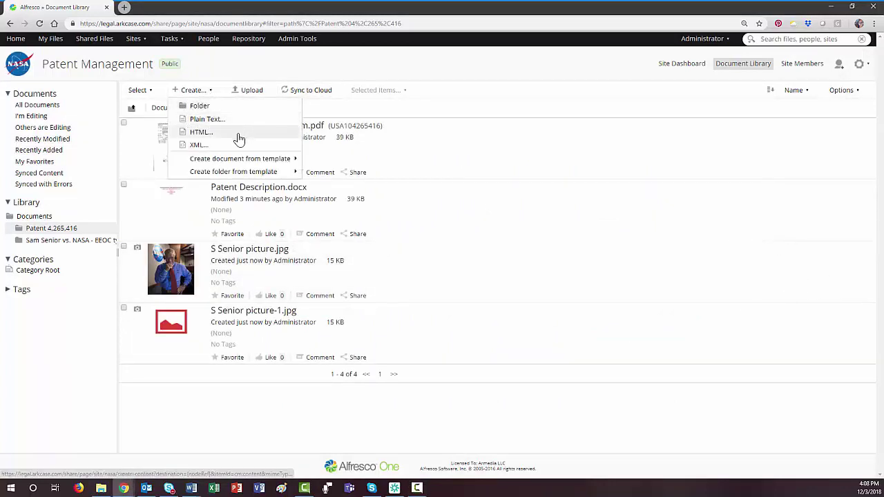
mouse_move(245, 174)
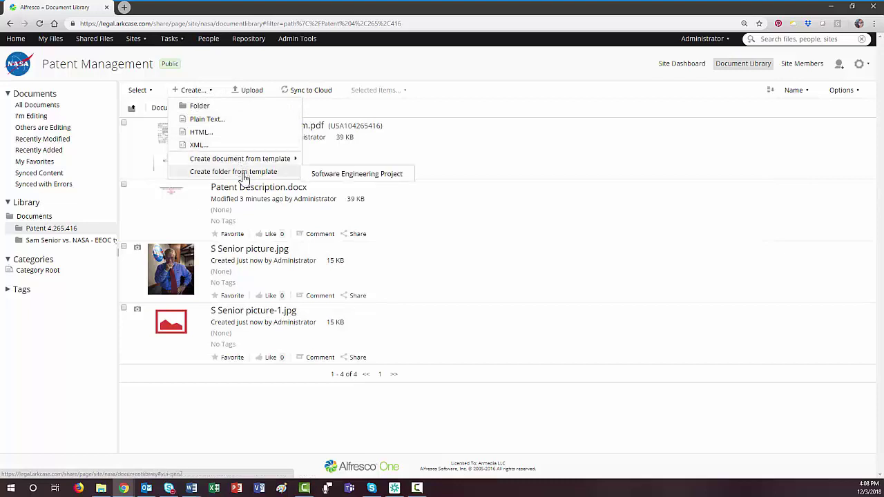
left_click(146, 91)
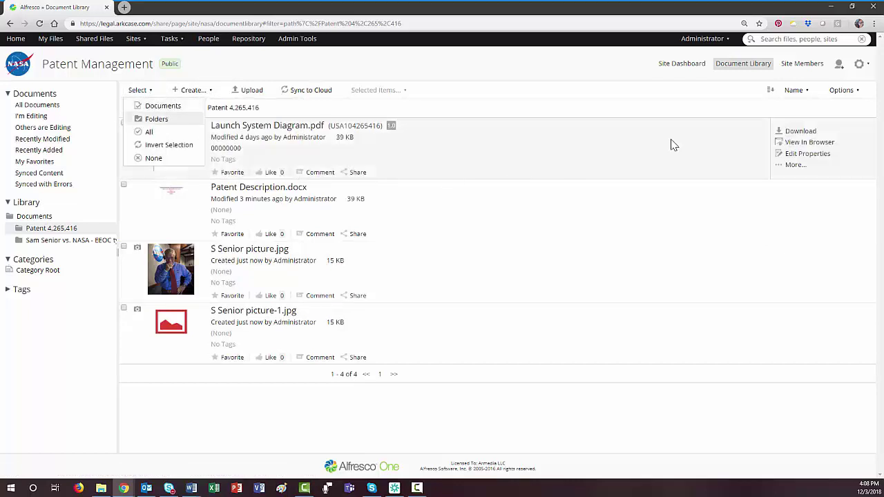
left_click(149, 131)
left_click(382, 91)
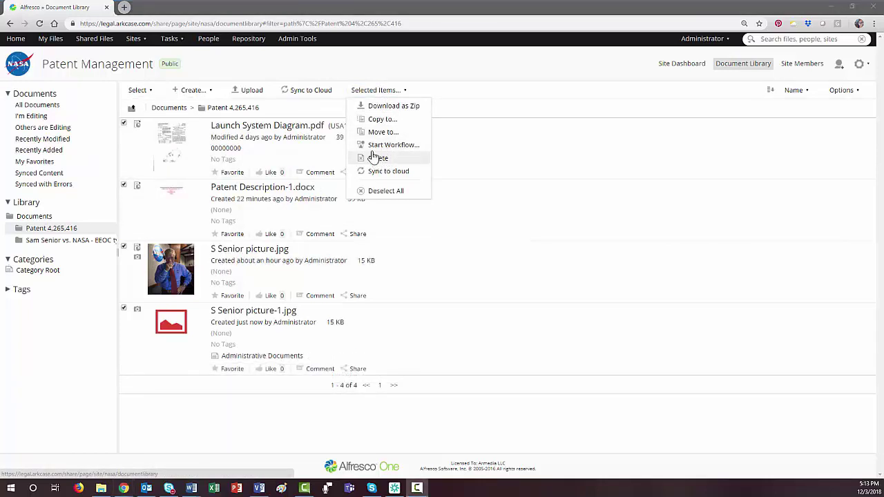
left_click(239, 113)
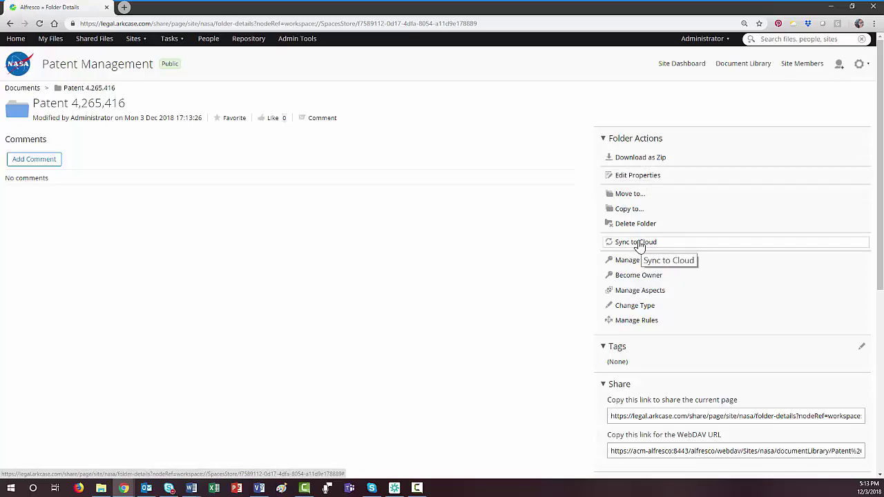
left_click(637, 320)
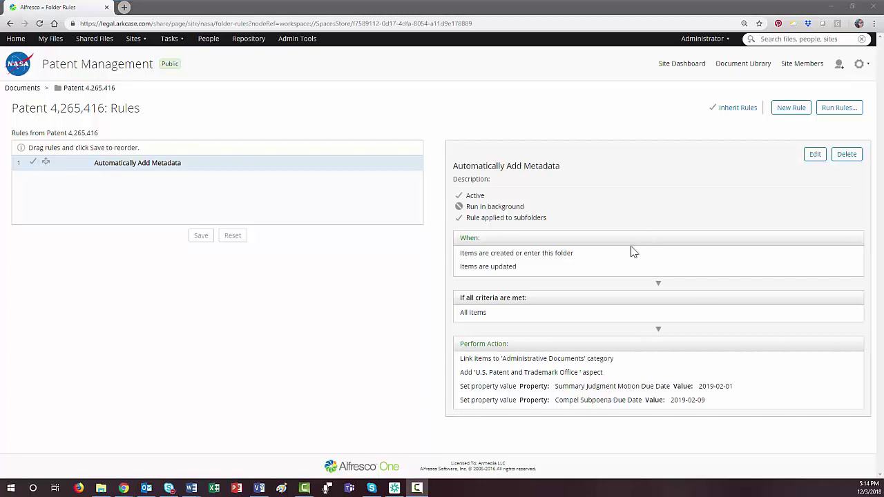
left_click(98, 91)
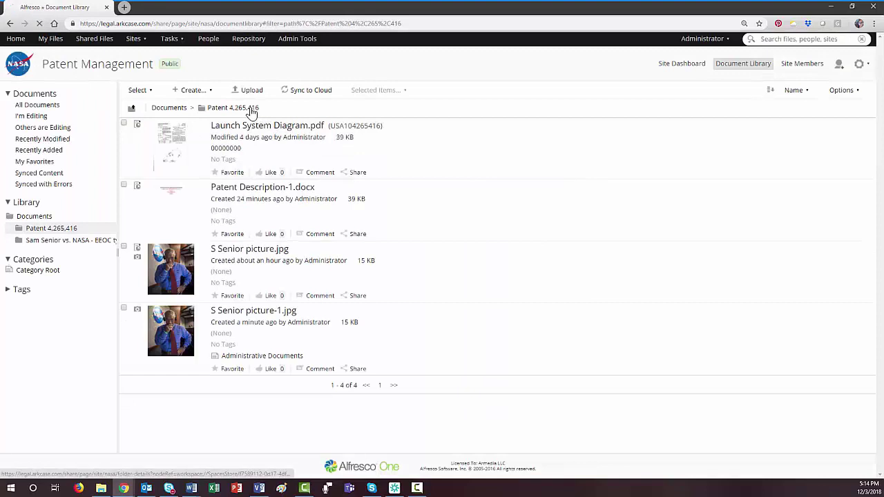
left_click(252, 112)
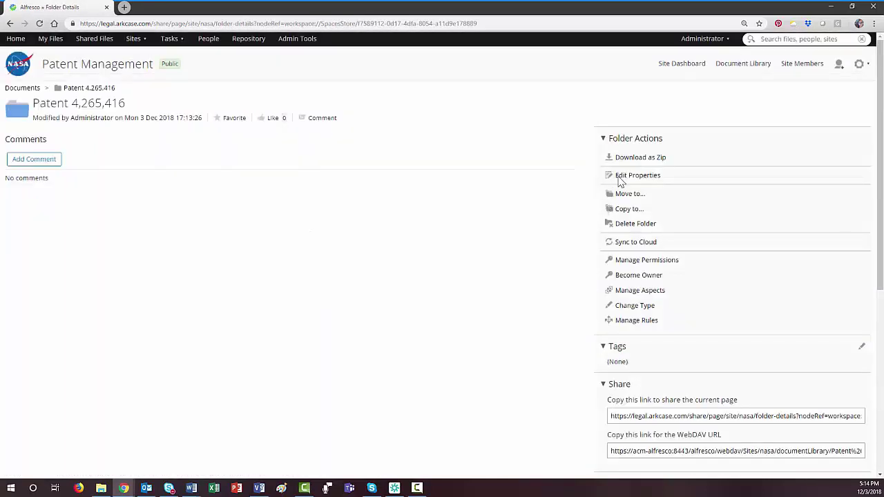
- Review the folder's permissions, then open My Tasks showing Verify Adhoc Task Completed
left_click(664, 263)
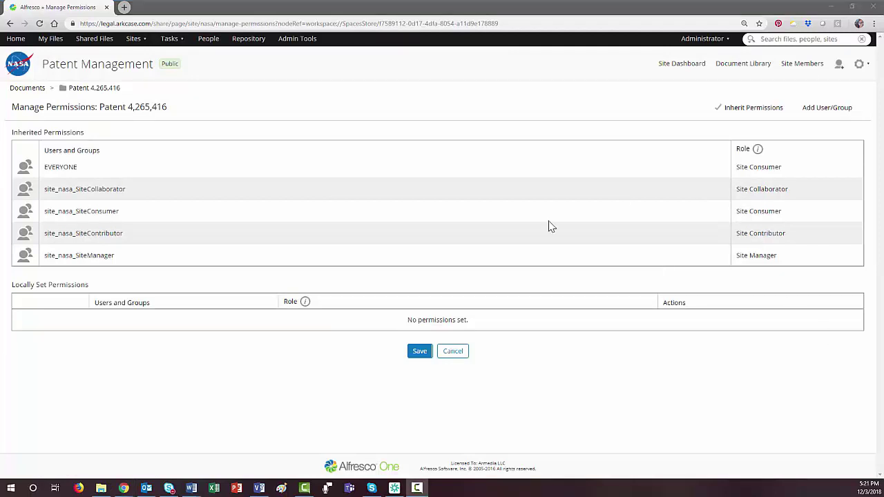
left_click(171, 41)
left_click(181, 65)
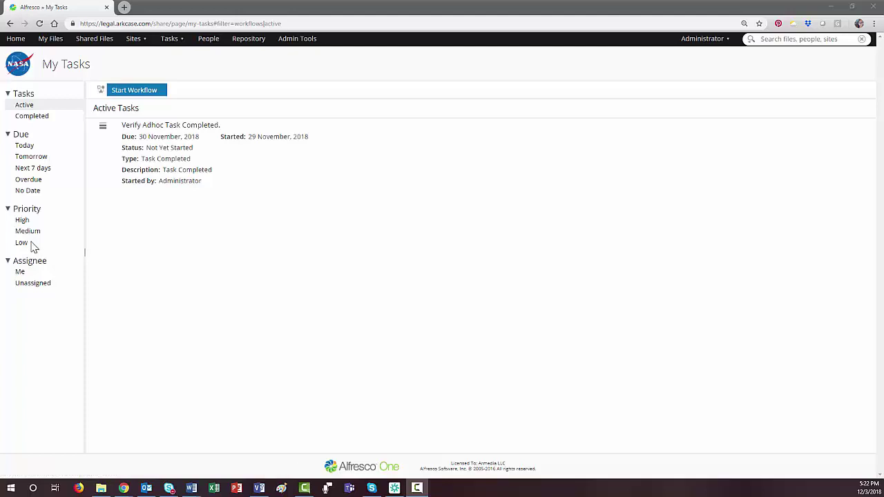
- Set the Verify Adhoc Task Completed task's status to Completed and save it
mouse_move(199, 170)
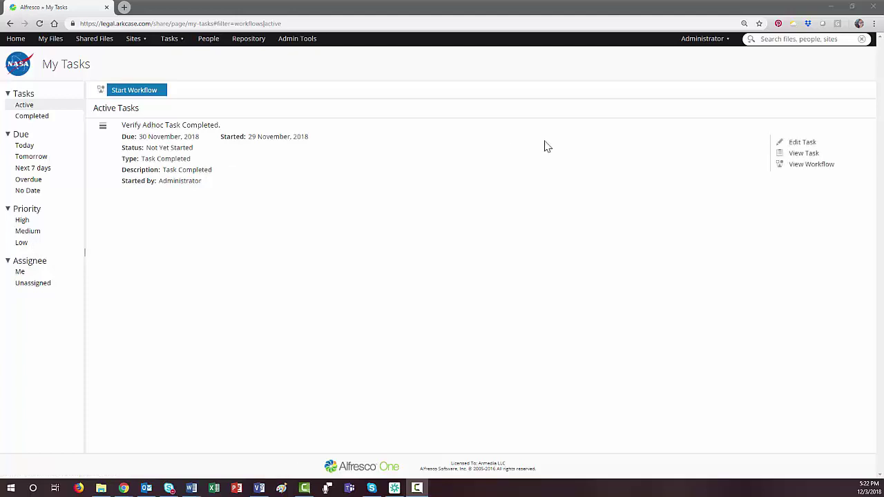
left_click(199, 130)
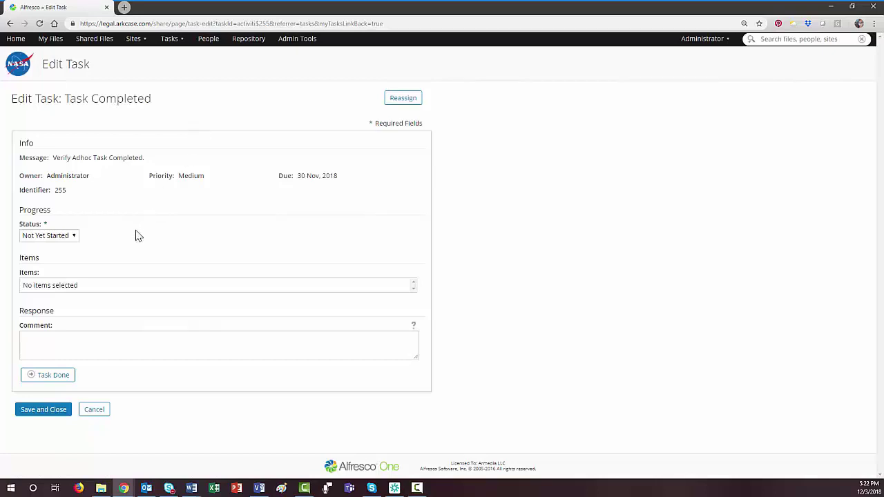
left_click(74, 236)
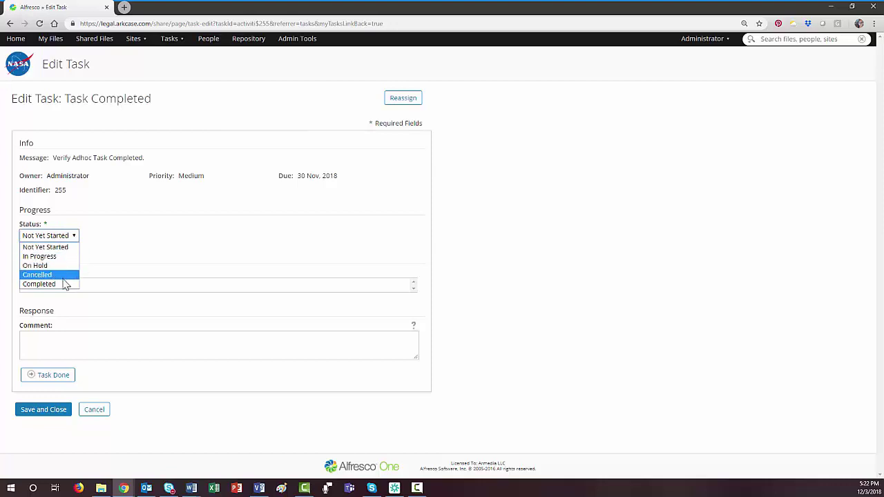
left_click(66, 284)
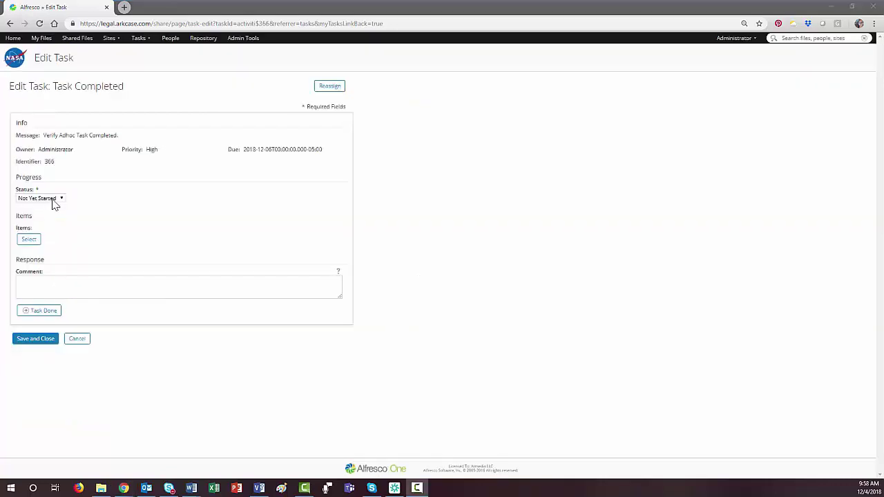
left_click(53, 201)
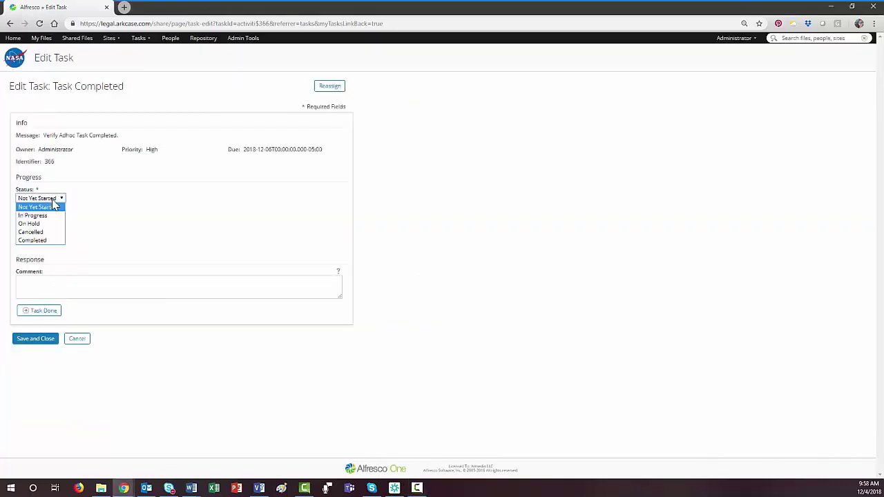
left_click(43, 241)
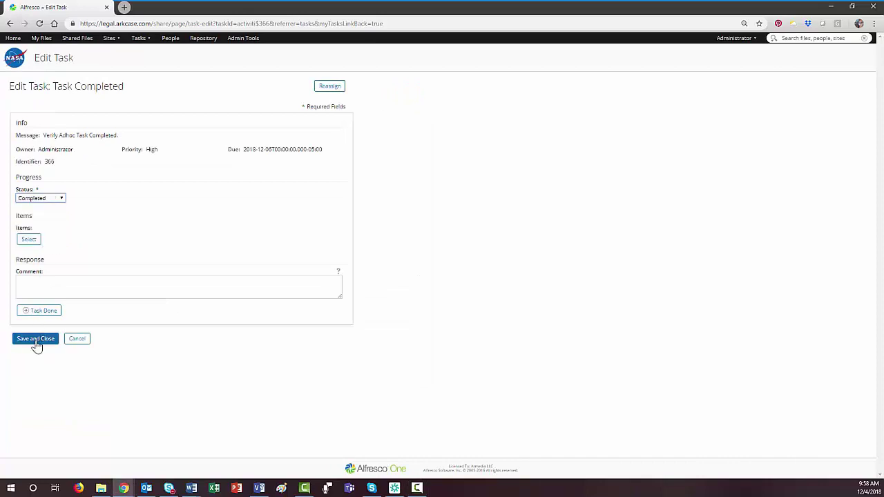
left_click(36, 339)
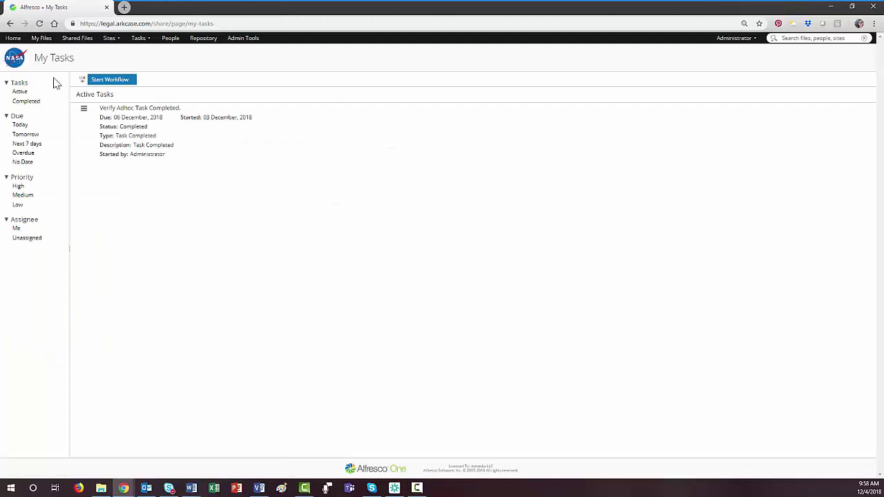
- Filter the task list to completed tasks, then view Workflows I've Started
left_click(24, 104)
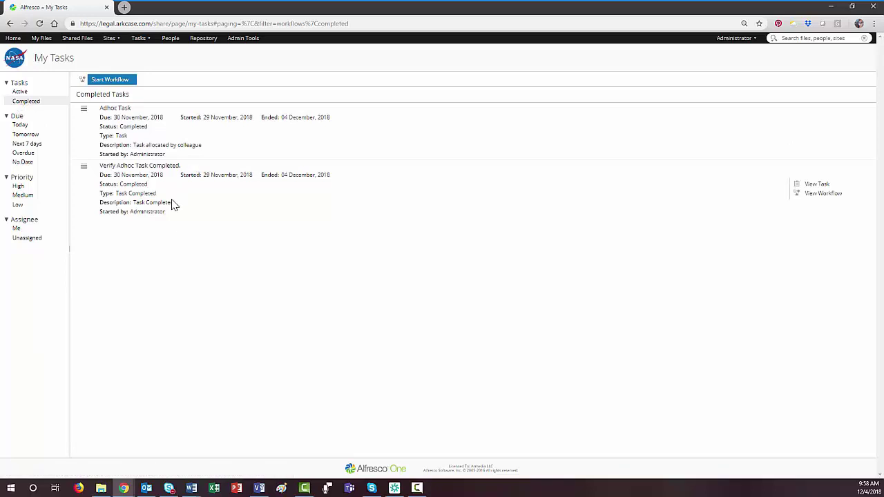
left_click(143, 39)
left_click(149, 61)
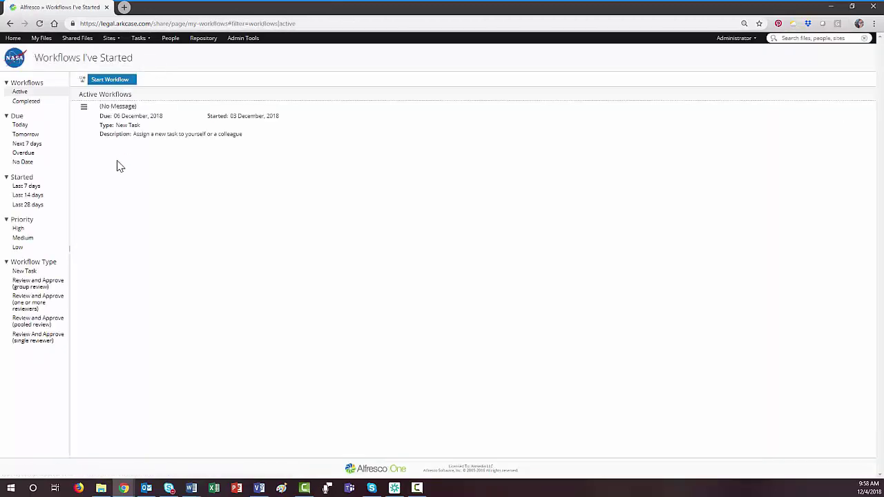
left_click(110, 111)
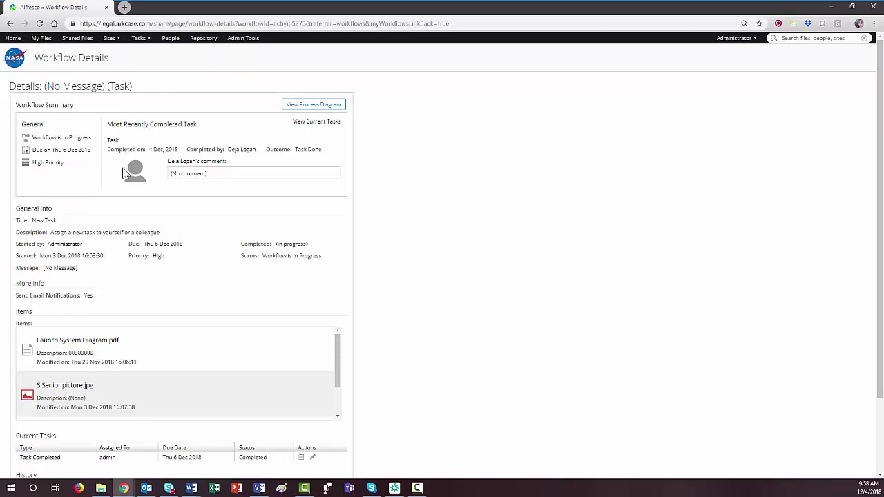
scroll(144, 319, "down", 5)
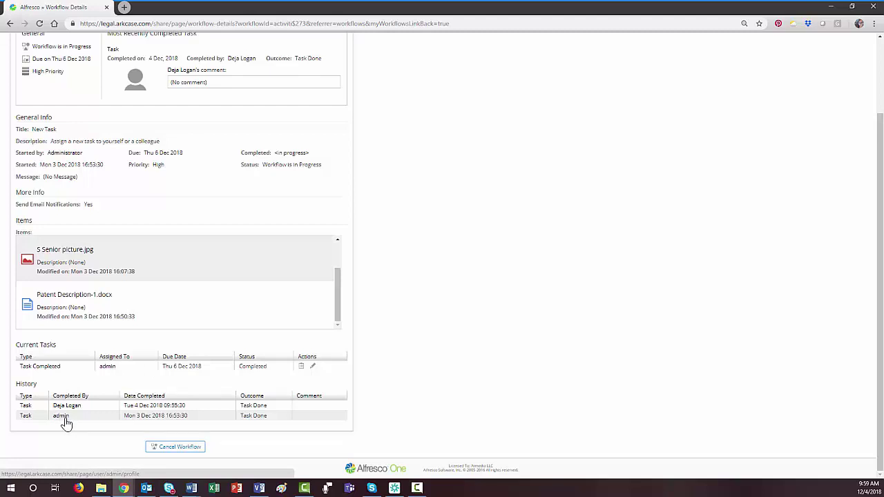
scroll(65, 424, "up", 2)
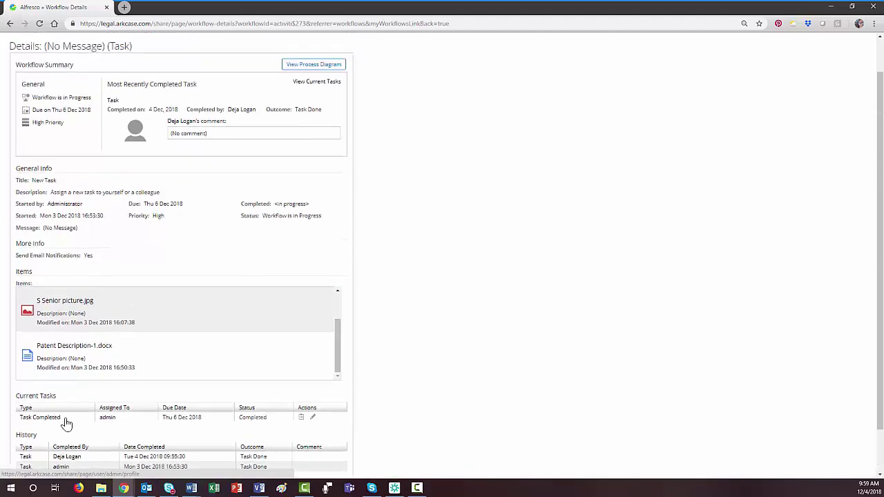
scroll(138, 373, "up", 1)
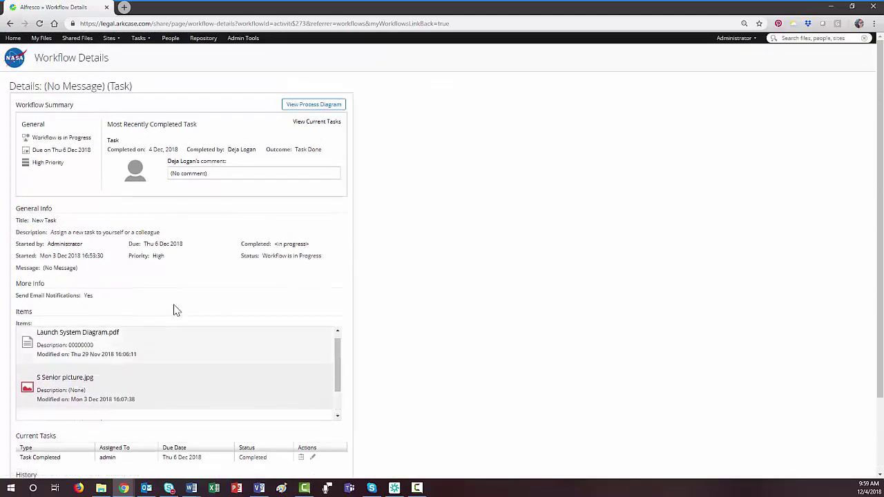
left_click(325, 108)
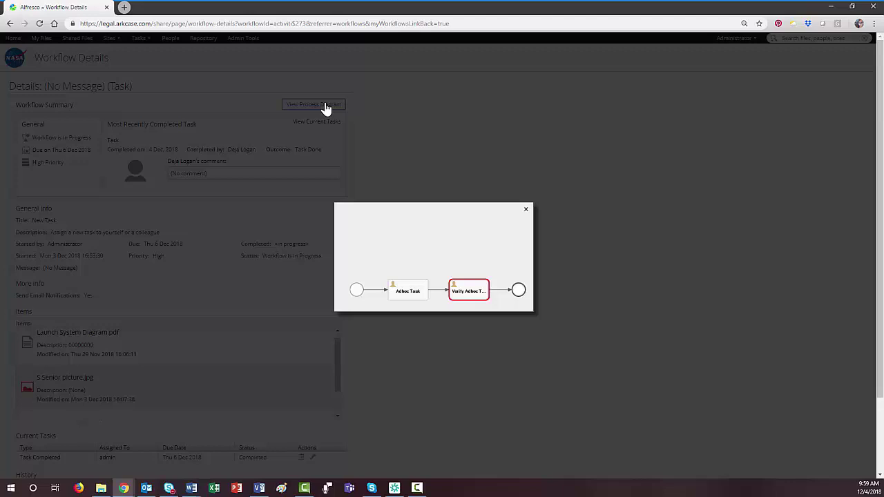
left_click(526, 210)
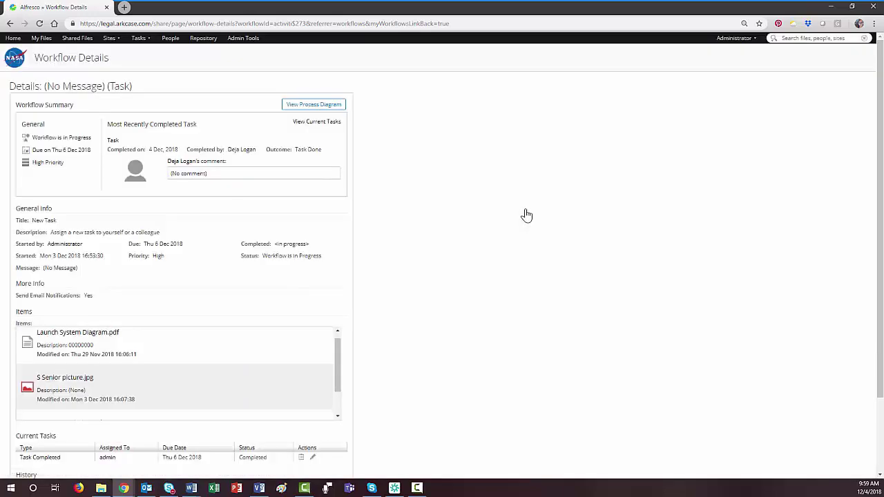
scroll(214, 264, "down", 4)
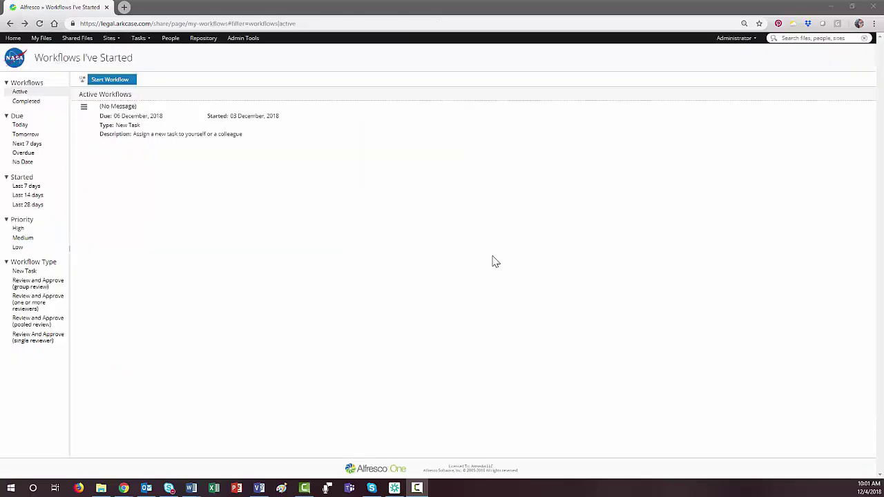
- Start a Review and Approve (group review) workflow with message 'Please review these documents'
left_click(109, 81)
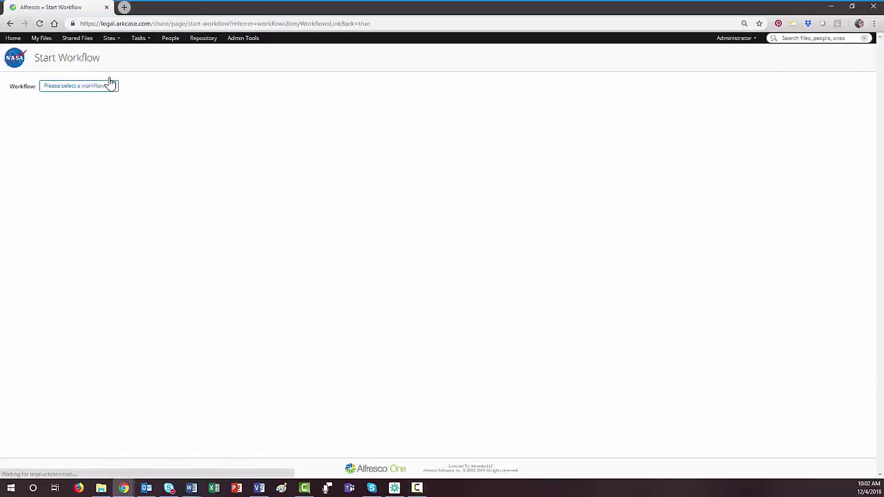
left_click(104, 86)
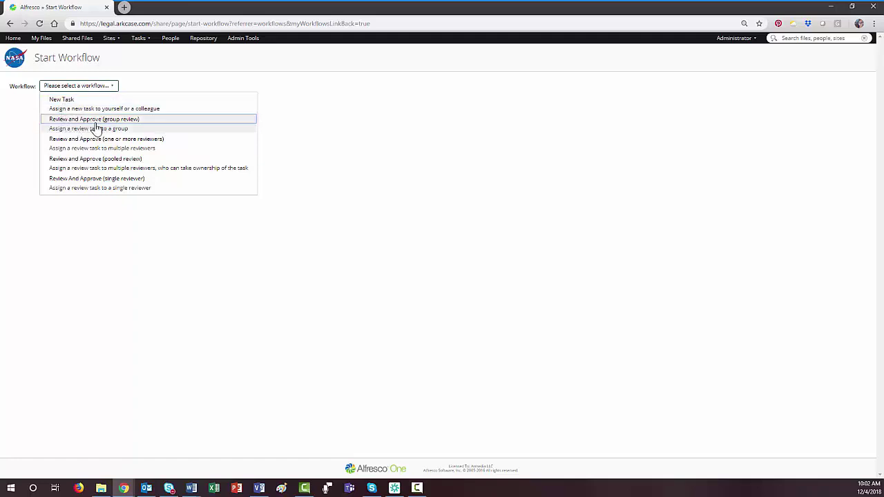
left_click(97, 128)
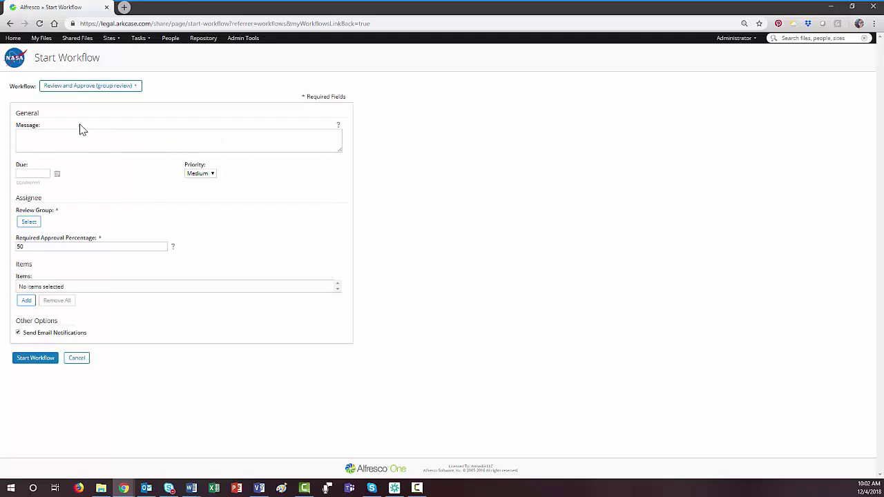
left_click(70, 137)
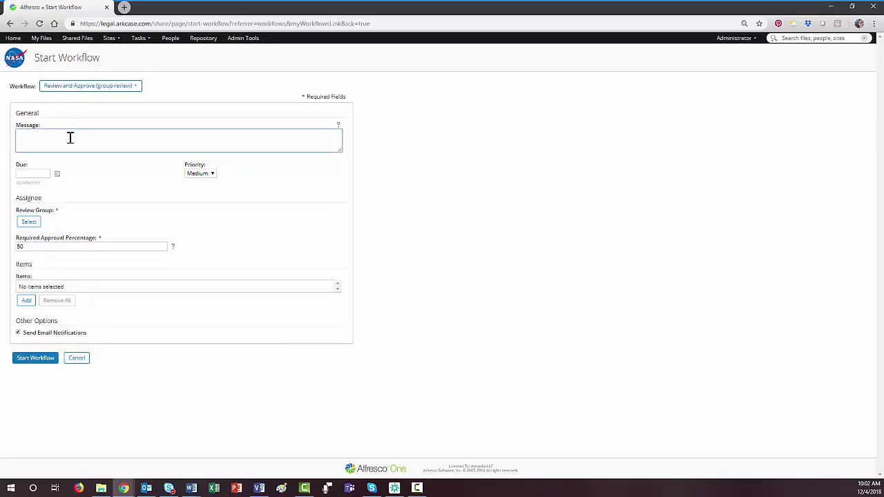
type("Please review these")
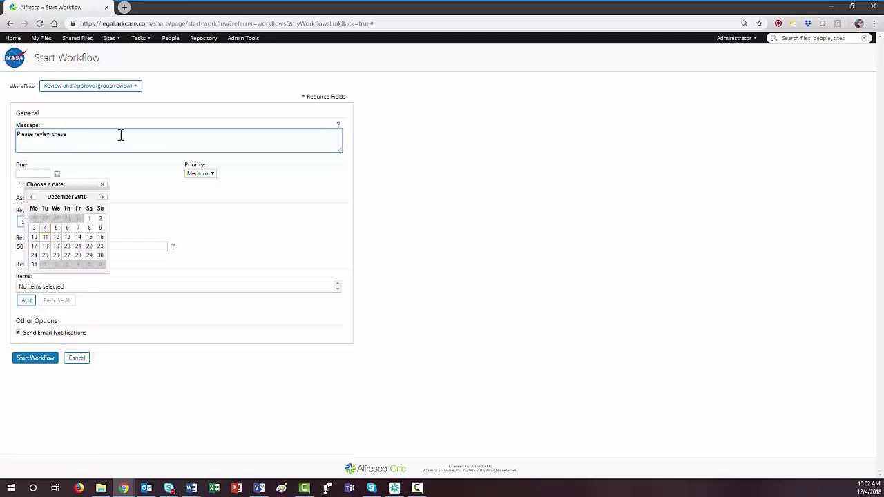
type(" documents")
- Set due date 5/12/2018, High priority, Patent Approvers group and 100% required approval
left_click(57, 228)
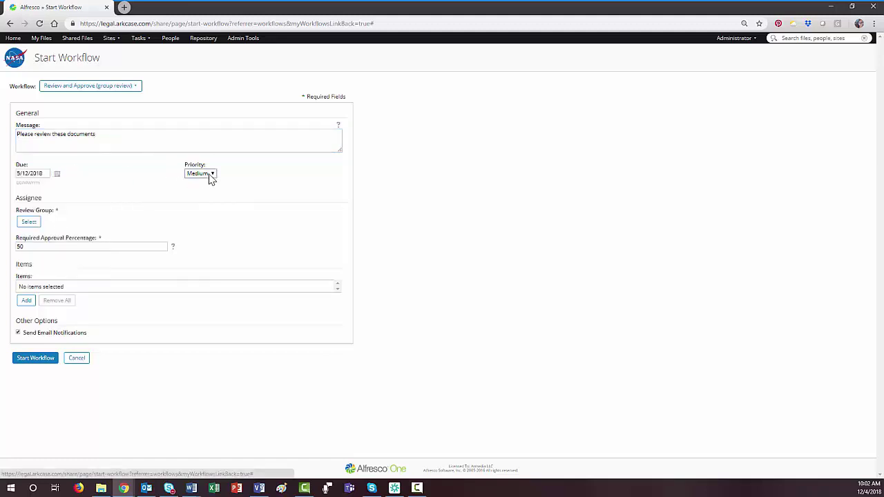
left_click(211, 177)
left_click(202, 182)
left_click(31, 222)
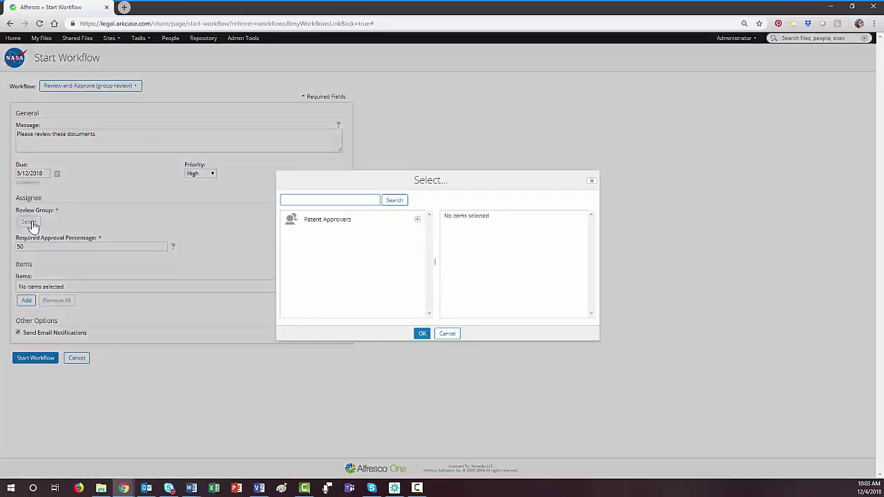
left_click(417, 220)
left_click(422, 334)
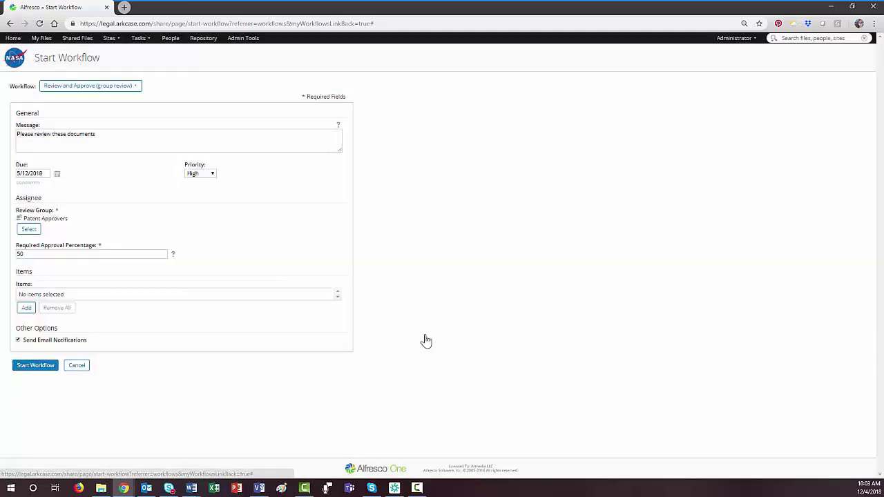
left_click(82, 254)
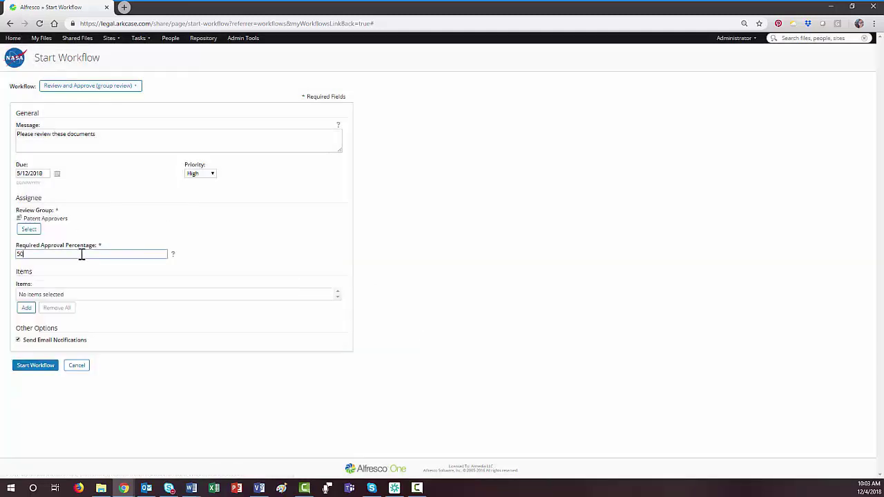
type("100")
- Attach Launch System Diagram.pdf, Patent Description-1.docx and the picture file, then start the workflow
left_click(26, 308)
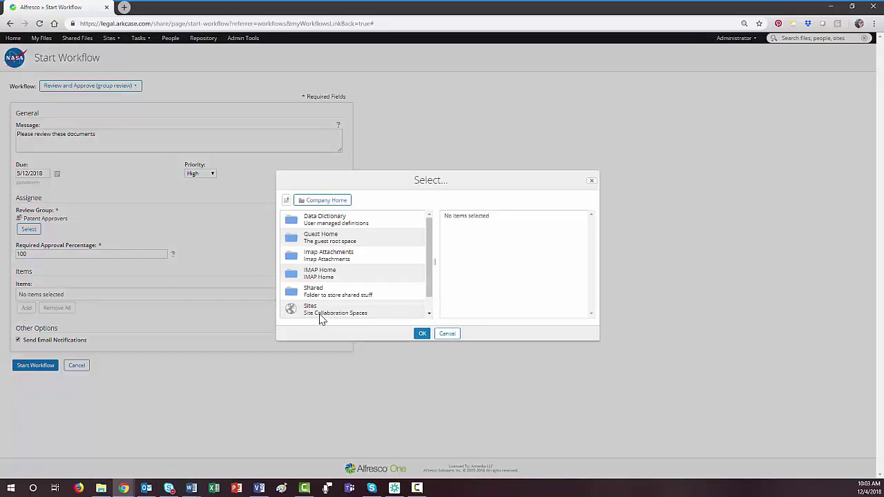
scroll(408, 313, "down", 1)
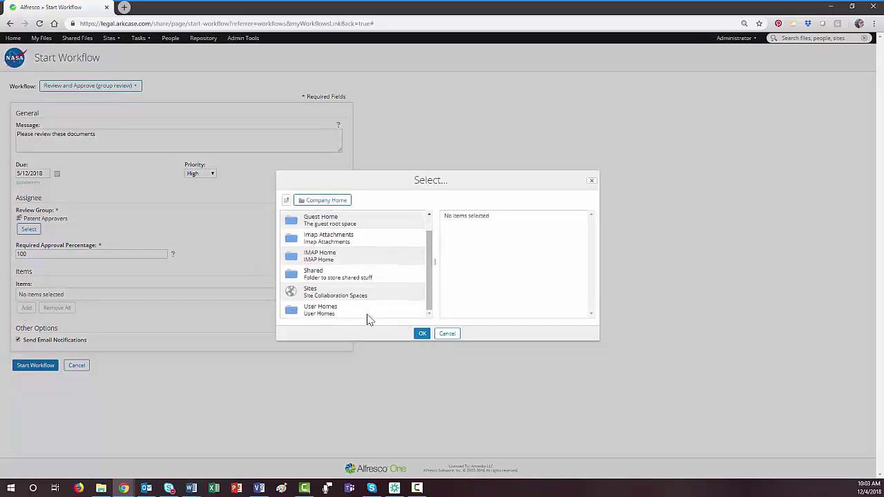
left_click(308, 292)
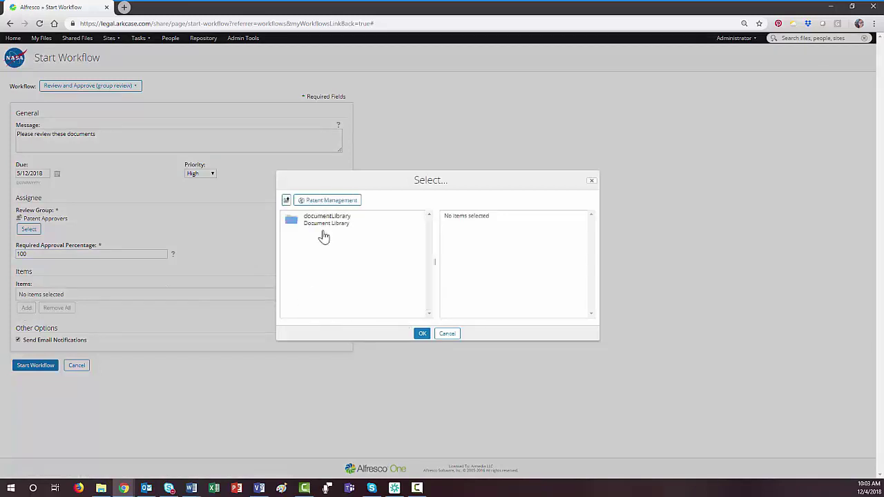
left_click(321, 219)
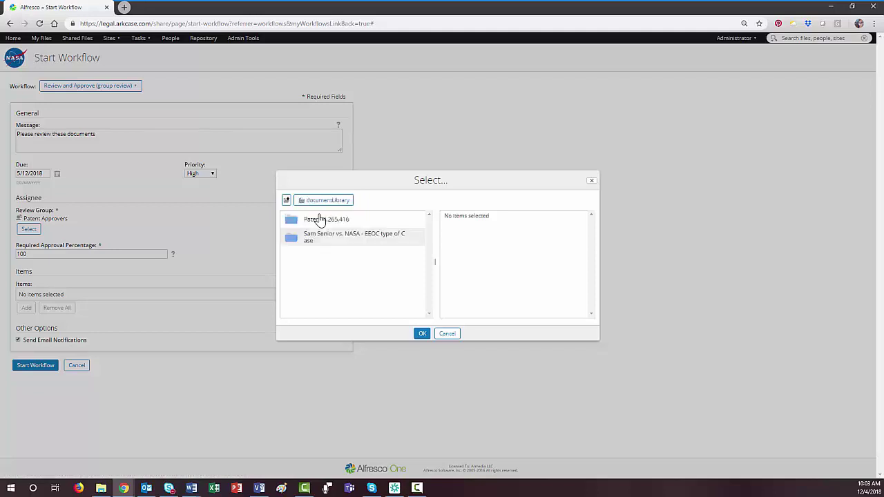
left_click(320, 220)
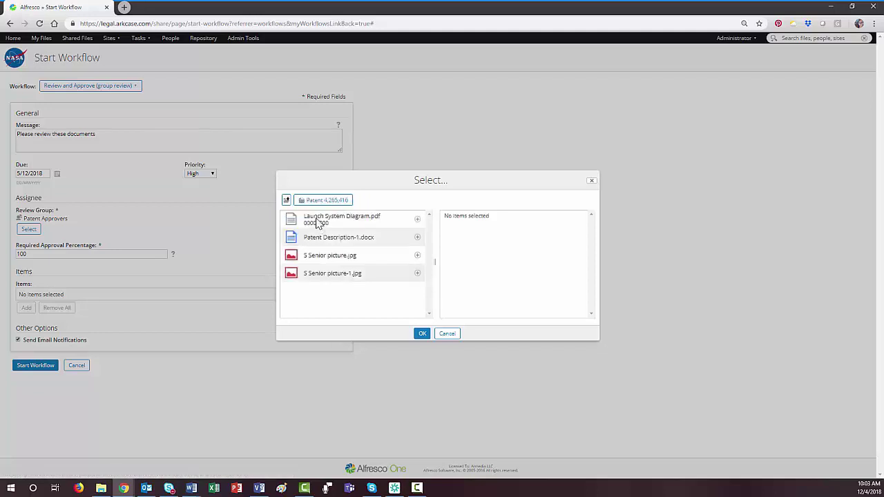
left_click(418, 221)
left_click(418, 237)
left_click(418, 255)
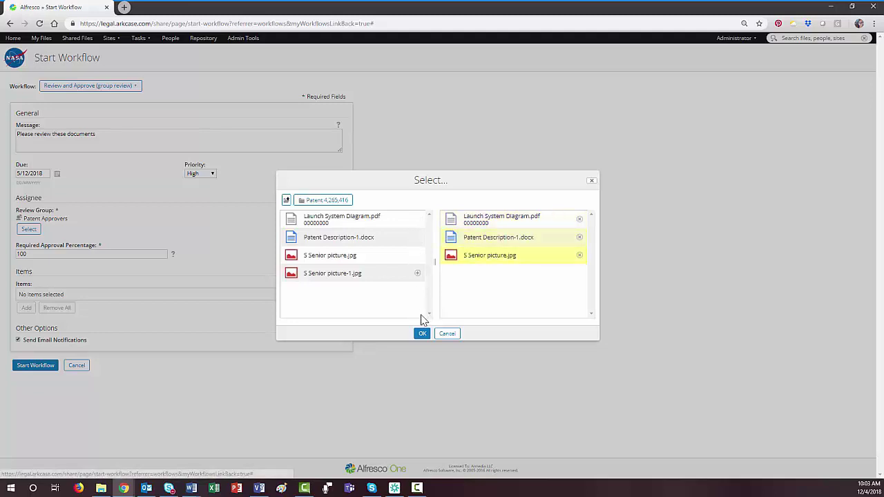
left_click(422, 334)
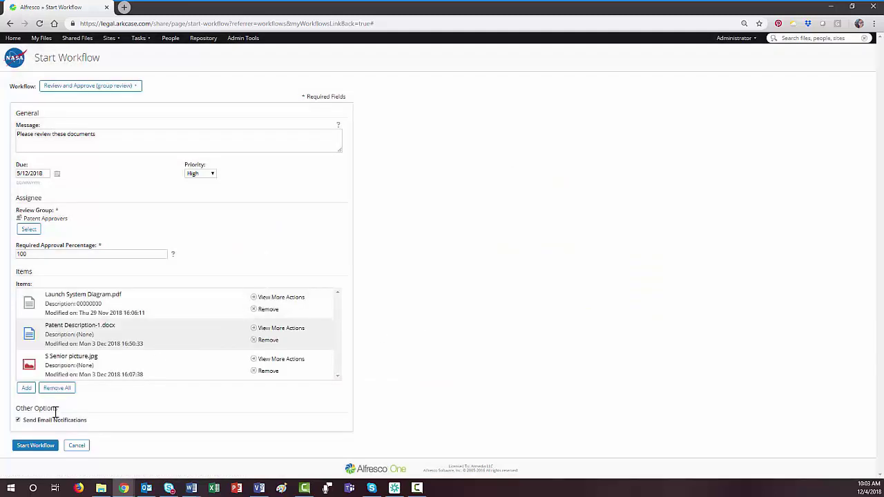
left_click(31, 448)
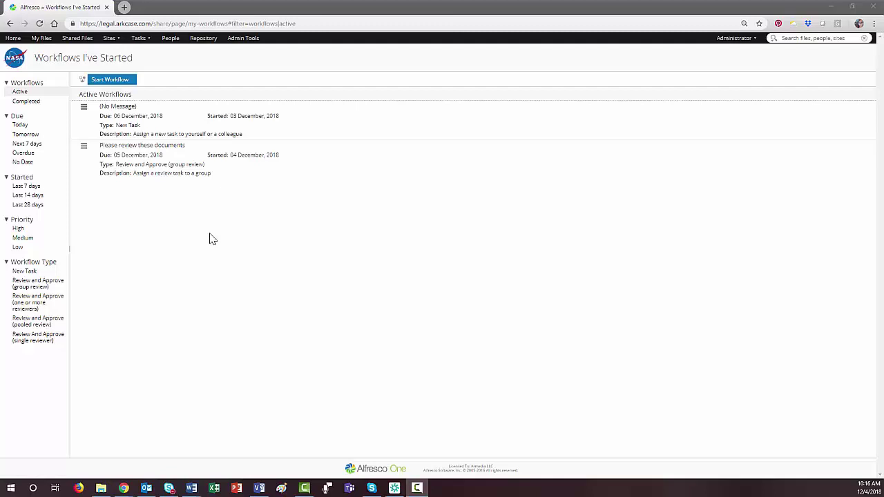
- Go to the Records Management site and open its File Plan
left_click(114, 38)
left_click(123, 70)
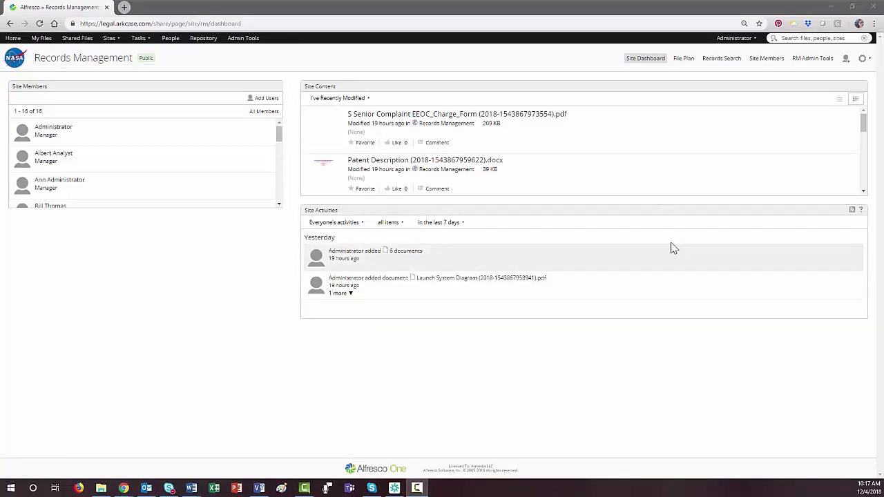
left_click(684, 58)
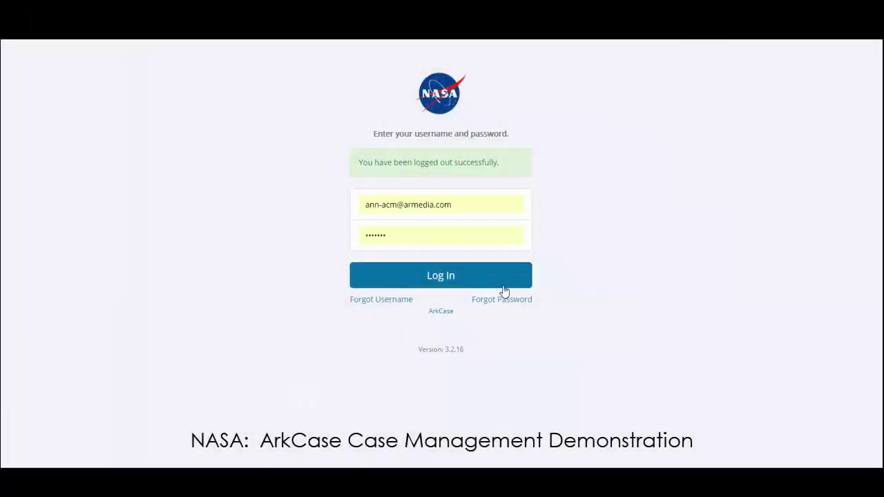
- Log in to ArkCase, widen the Websites URL column, and open the NASA videos link
left_click(444, 276)
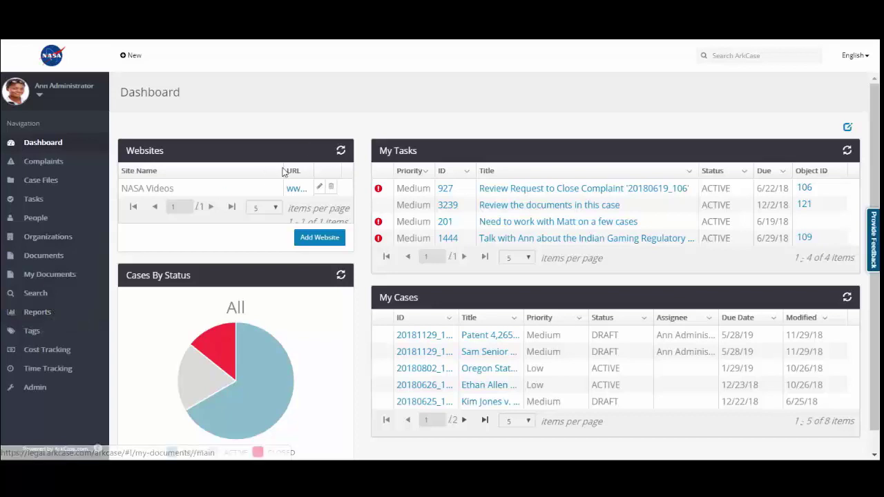
left_click_drag(285, 170, 231, 170)
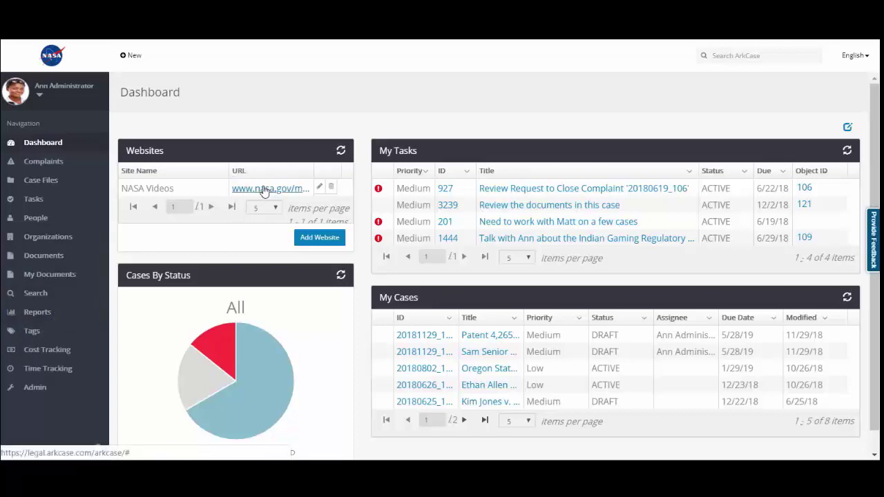
left_click(264, 189)
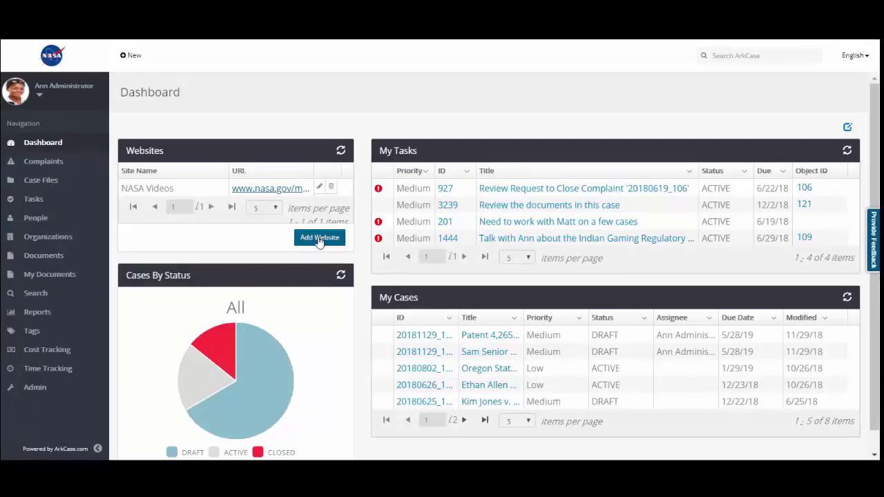
scroll(298, 357, "down", 1)
mouse_move(243, 377)
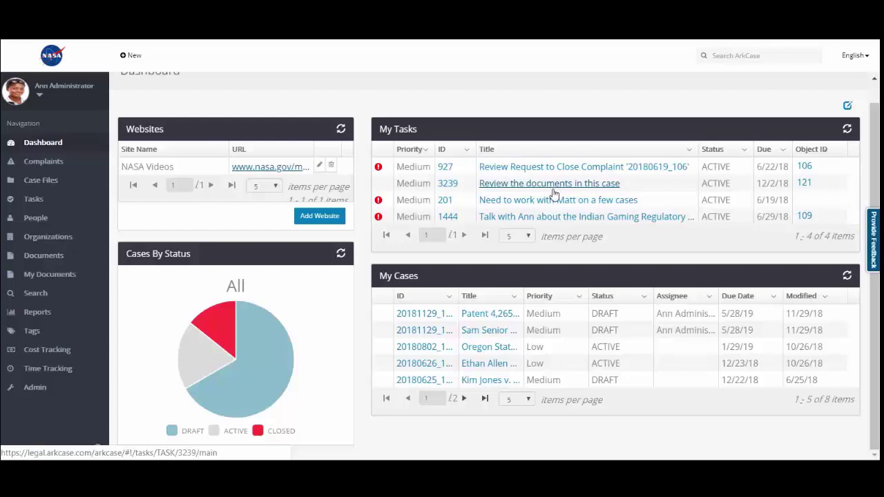
scroll(521, 327, "up", 1)
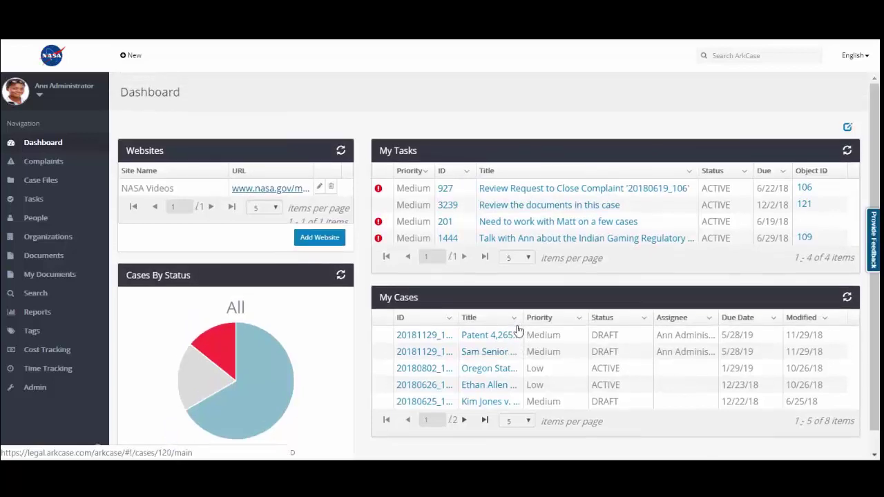
- Edit the dashboard into three equal columns and move My Tasks into the third column
left_click(847, 127)
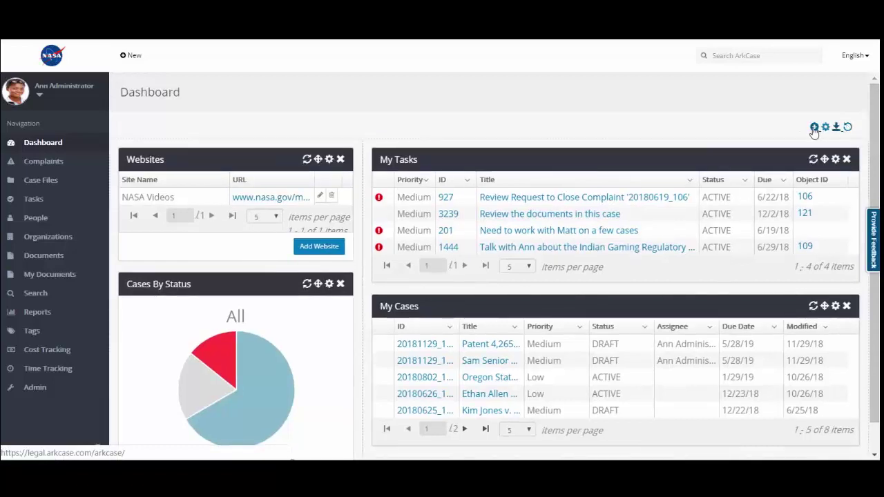
left_click(815, 127)
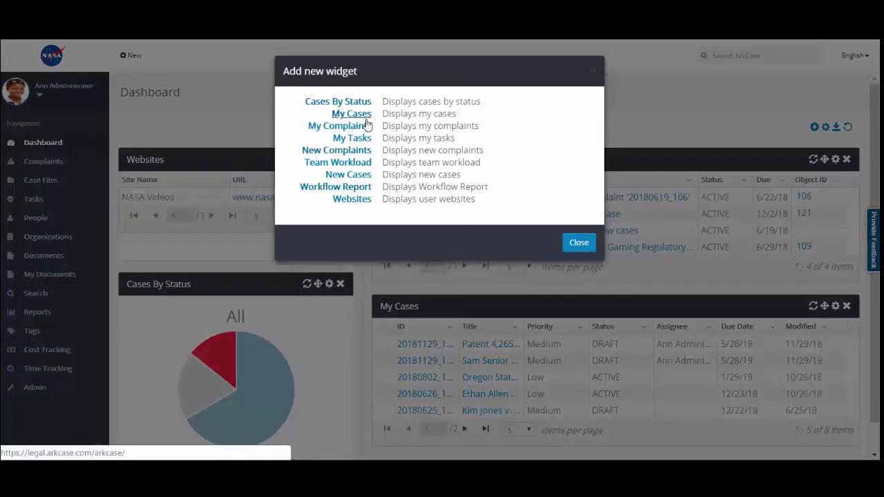
left_click(579, 245)
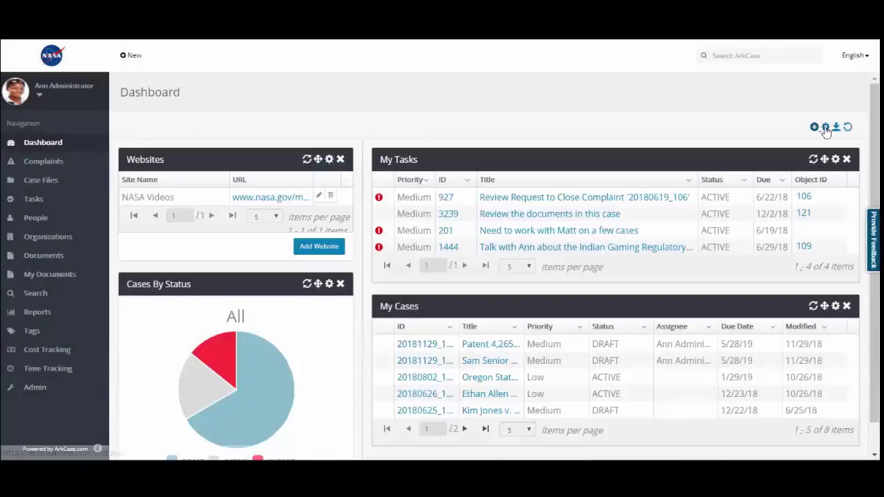
left_click(825, 127)
scroll(474, 304, "down", 1)
scroll(475, 304, "down", 1)
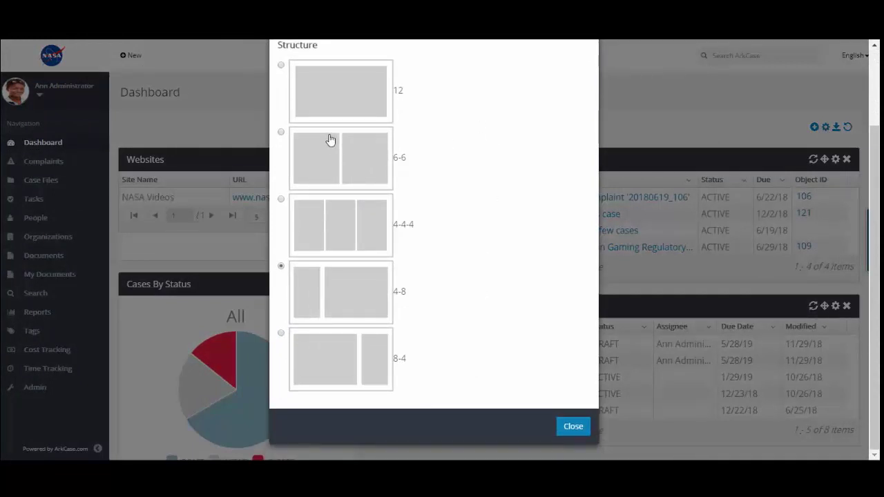
left_click(347, 242)
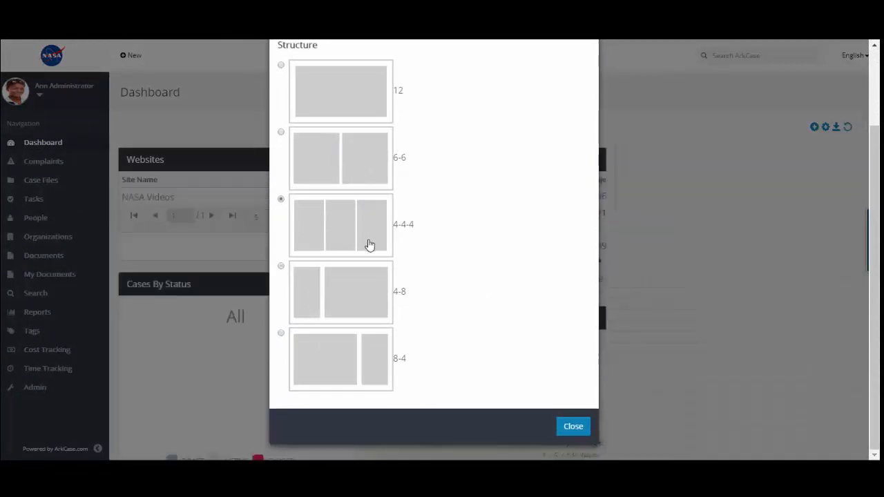
left_click(578, 426)
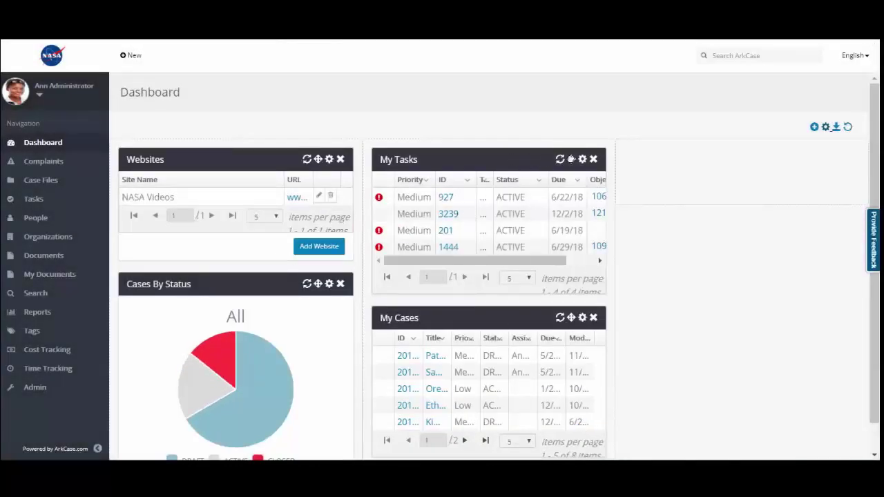
left_click_drag(572, 159, 738, 151)
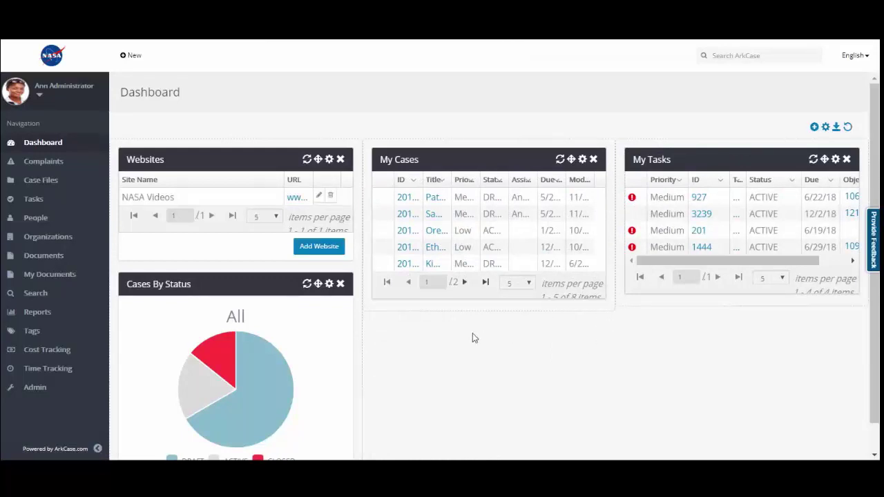
- Discard the layout changes, return to the Dashboard, and open the Patent 4,265,416 case
left_click(44, 163)
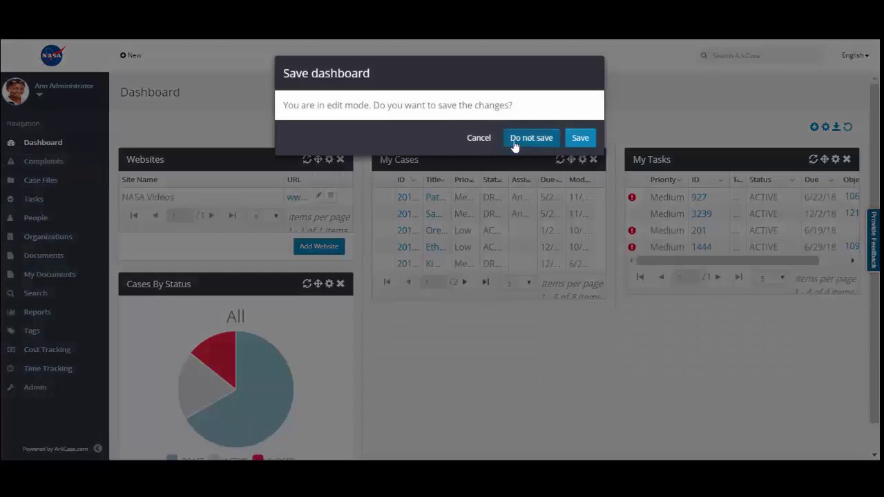
left_click(545, 141)
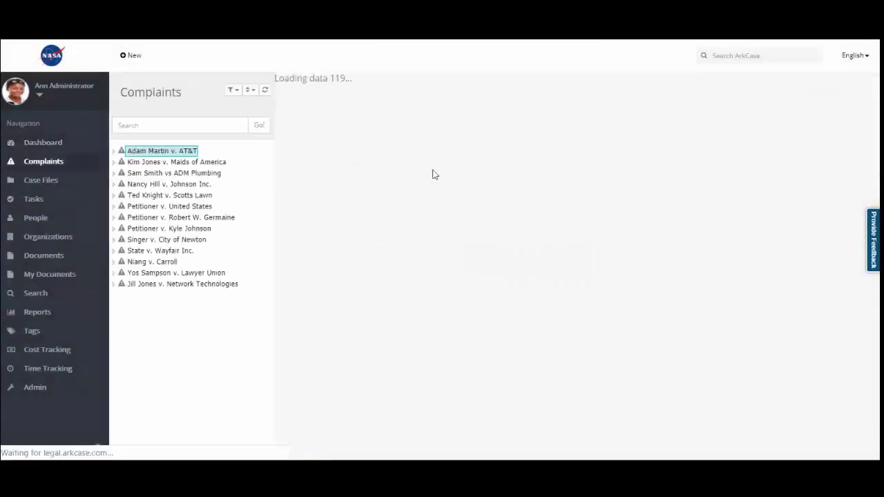
left_click(48, 144)
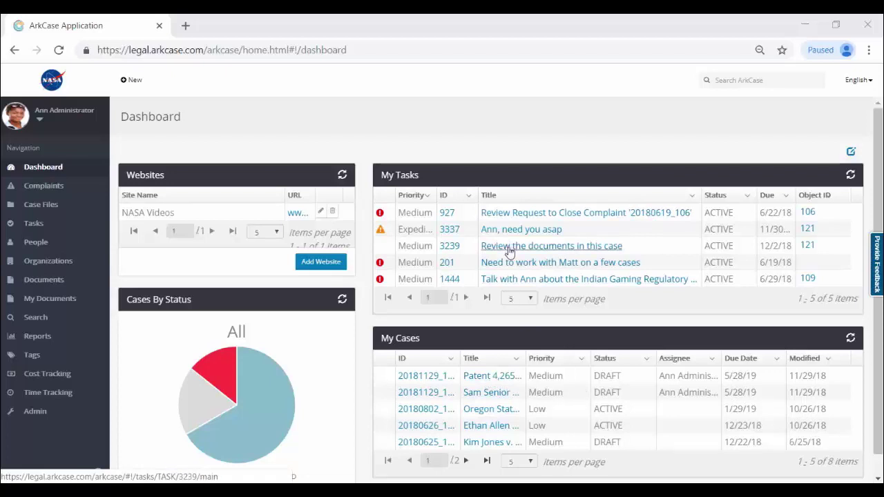
left_click(477, 377)
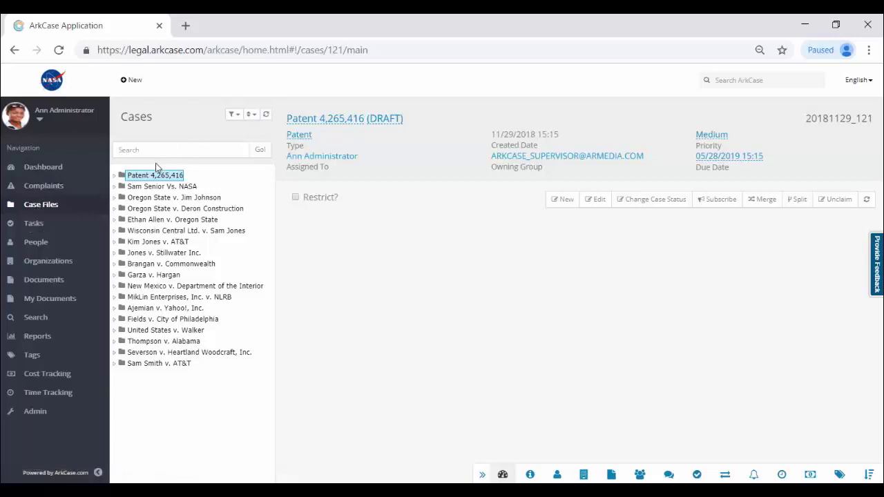
- Review the case filter and sort options, then search the case list for 'patent'
left_click(235, 116)
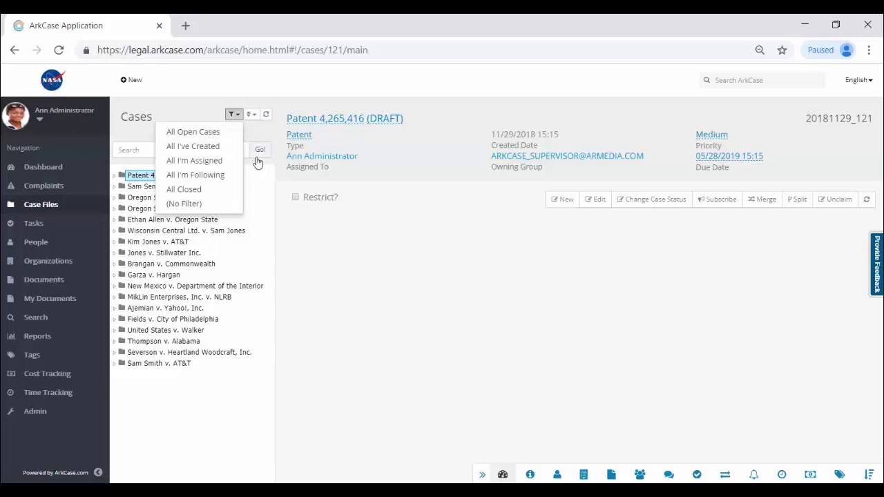
left_click(249, 114)
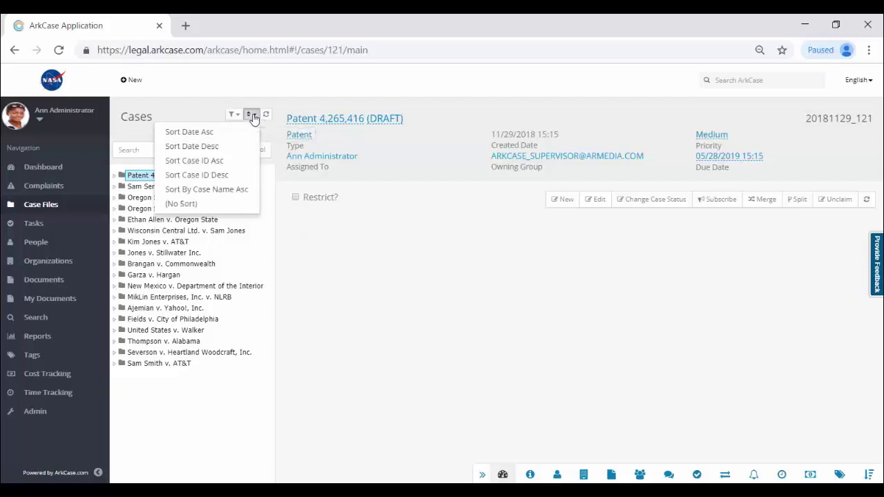
left_click(173, 113)
left_click(154, 149)
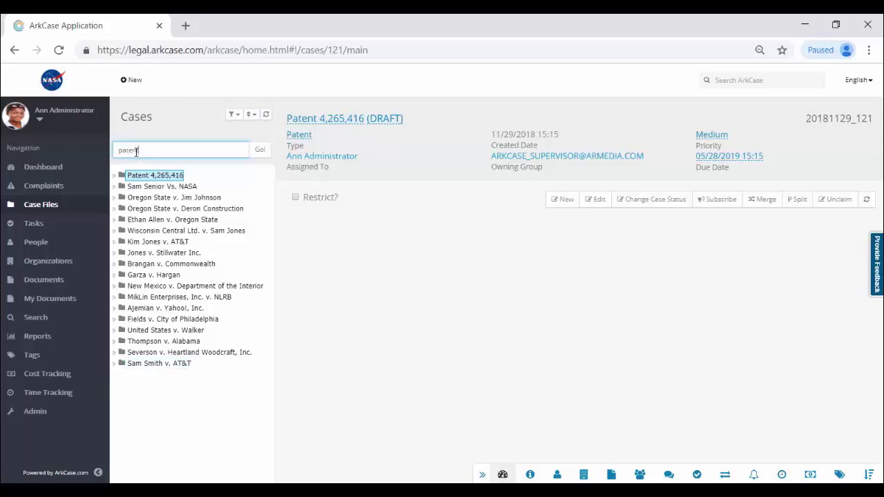
left_click(260, 150)
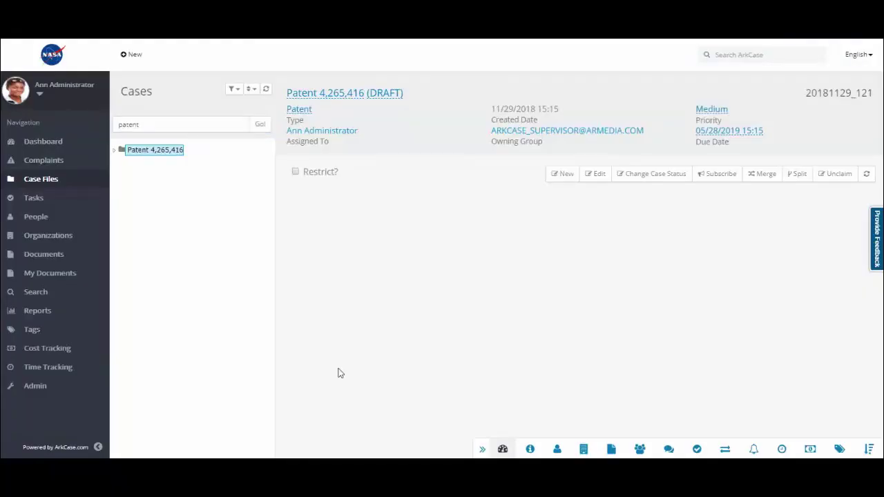
- Expand the Patent 4,265,416 case, select its number 20181129_121, and open its details
left_click(116, 150)
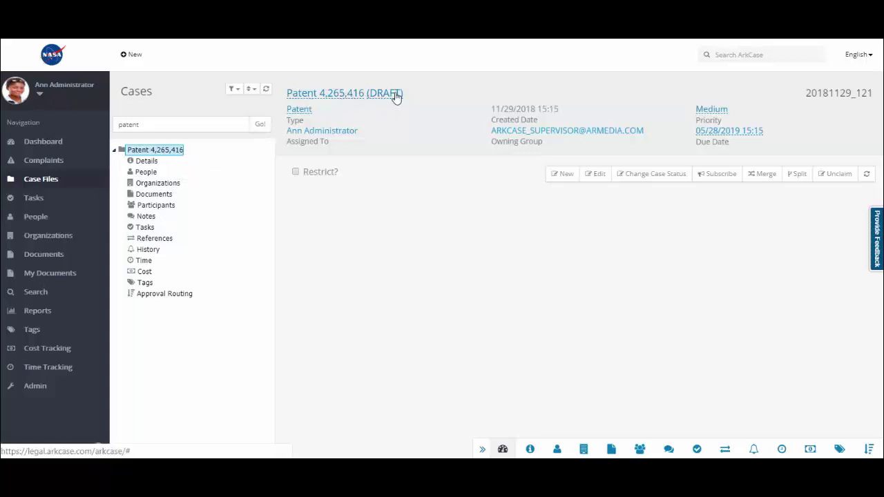
left_click_drag(806, 92, 874, 105)
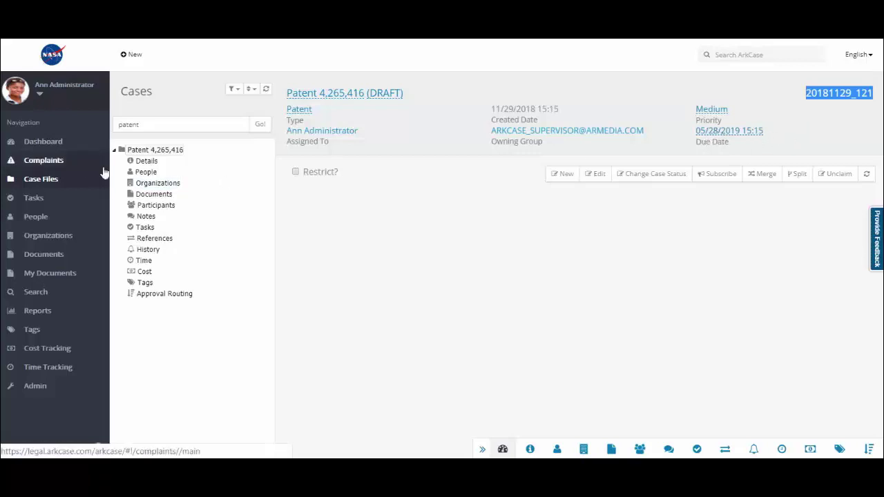
left_click(146, 162)
- View the Patent case's People, Documents and History, then expand the Documents root folder
left_click(149, 173)
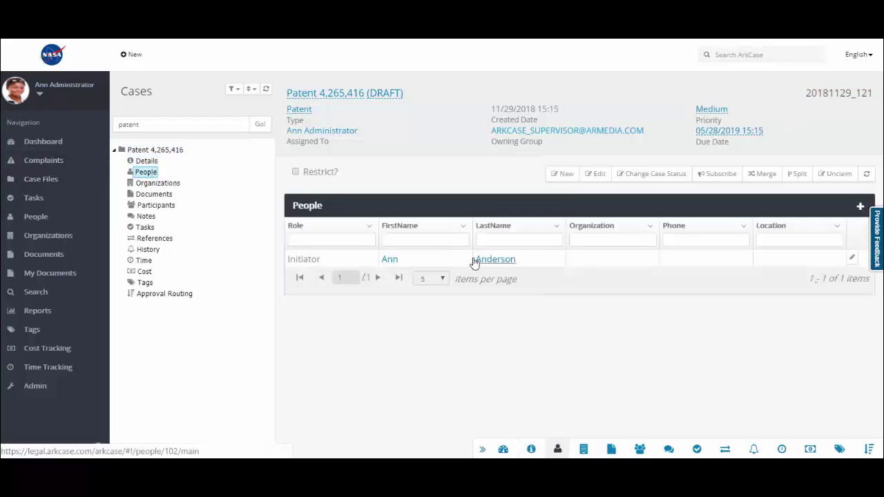
left_click(153, 196)
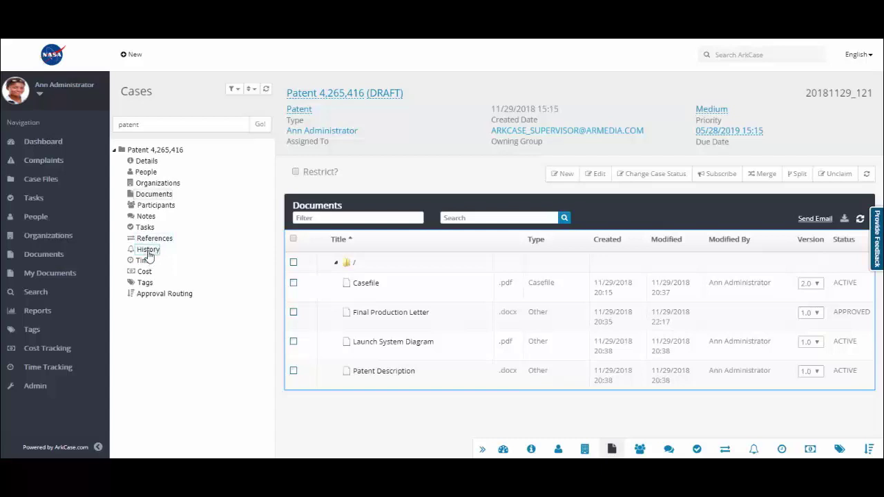
left_click(148, 251)
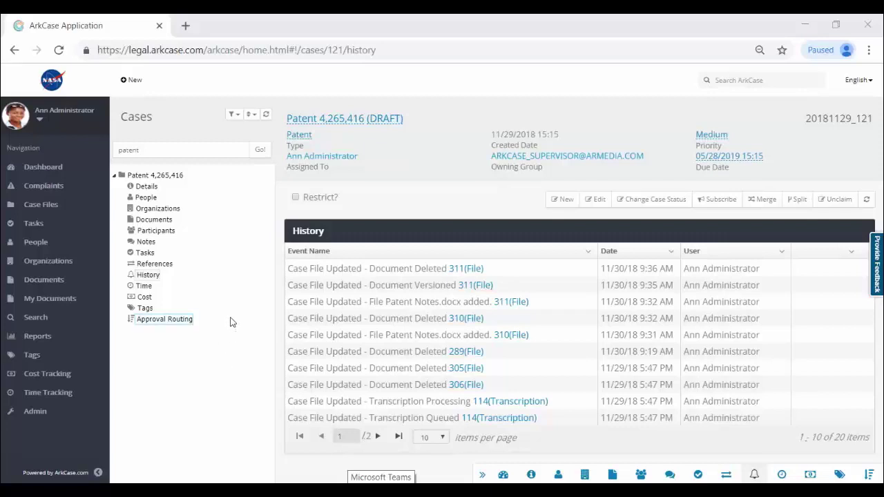
left_click(163, 221)
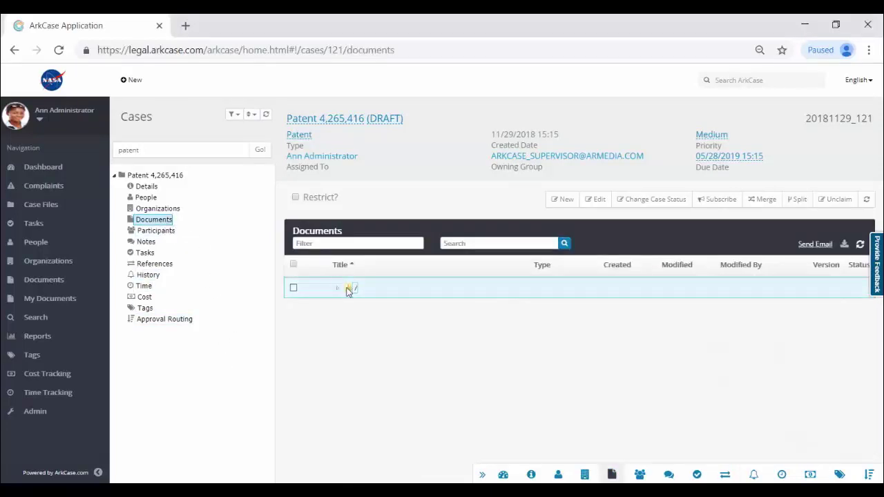
left_click(338, 290)
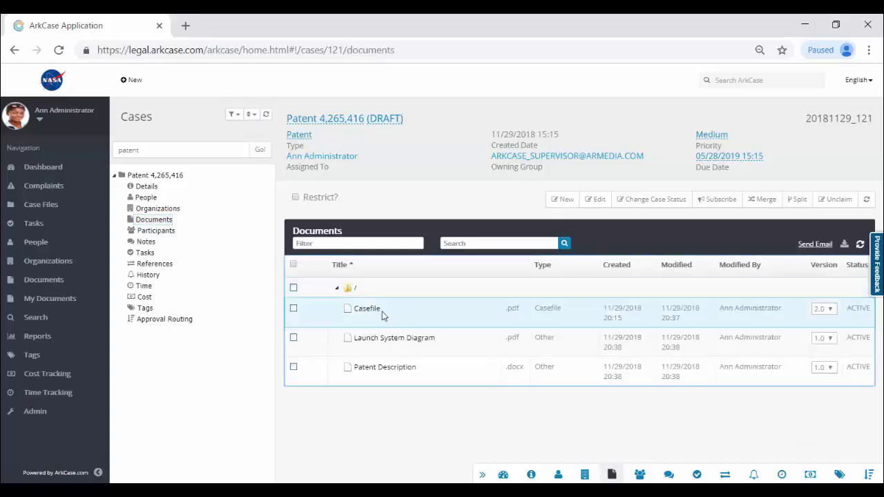
- Upload Patent Notes.docx into the case's root folder as an Other-type document
right_click(352, 289)
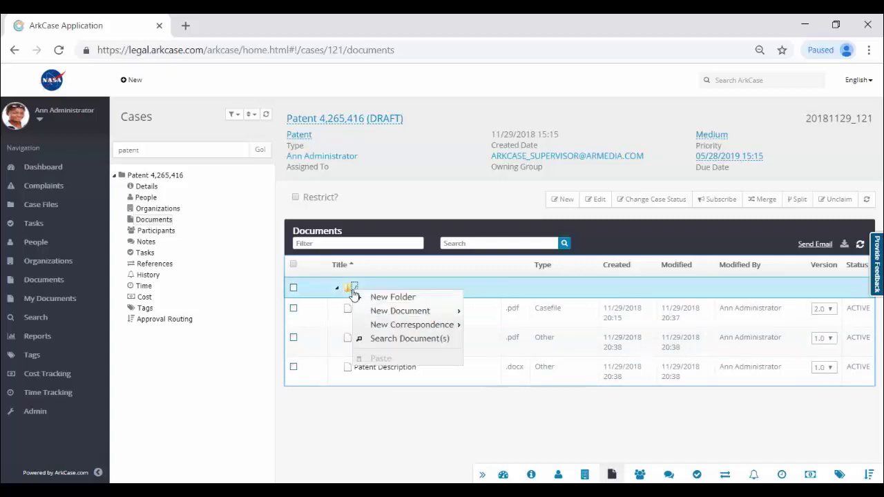
left_click(371, 450)
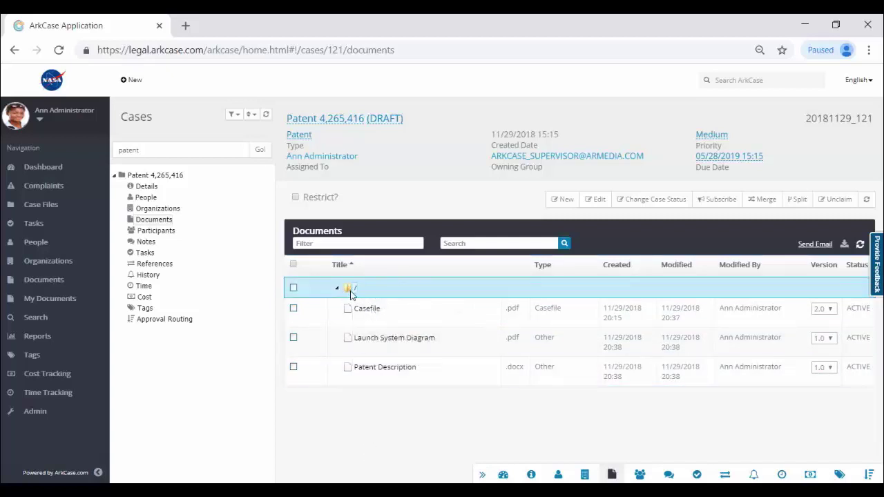
right_click(351, 294)
mouse_move(399, 312)
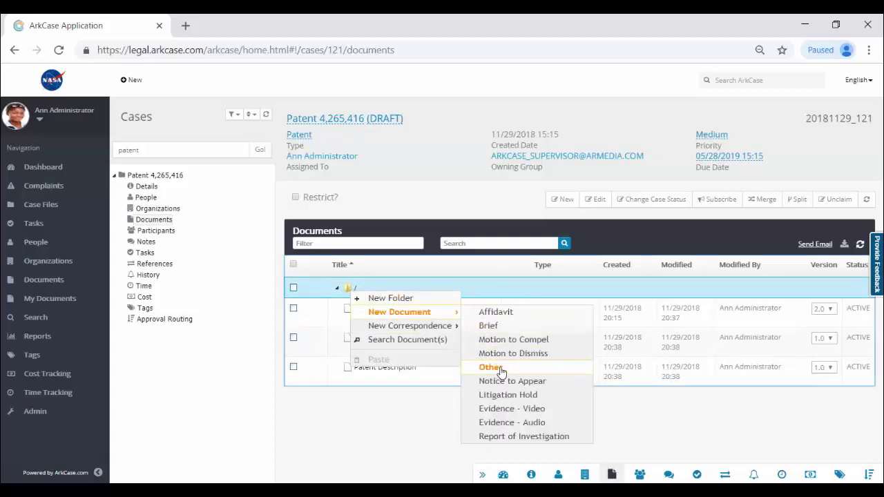
left_click(502, 370)
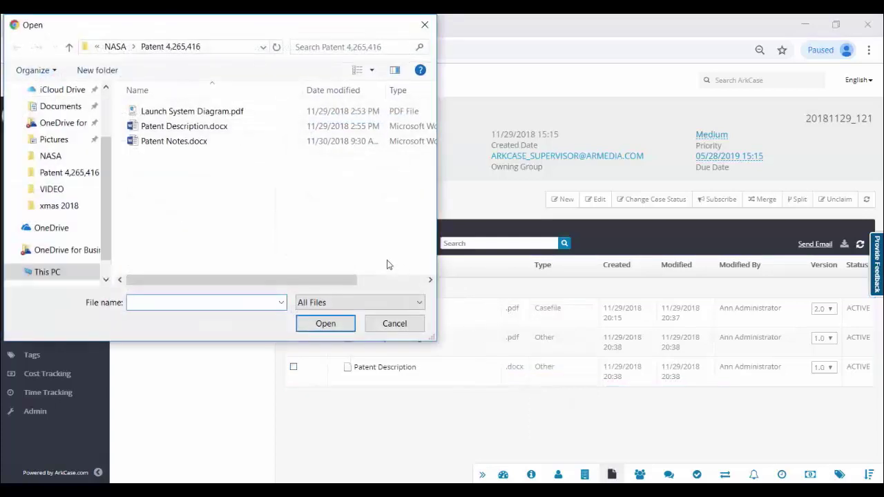
left_click(185, 143)
left_click(325, 323)
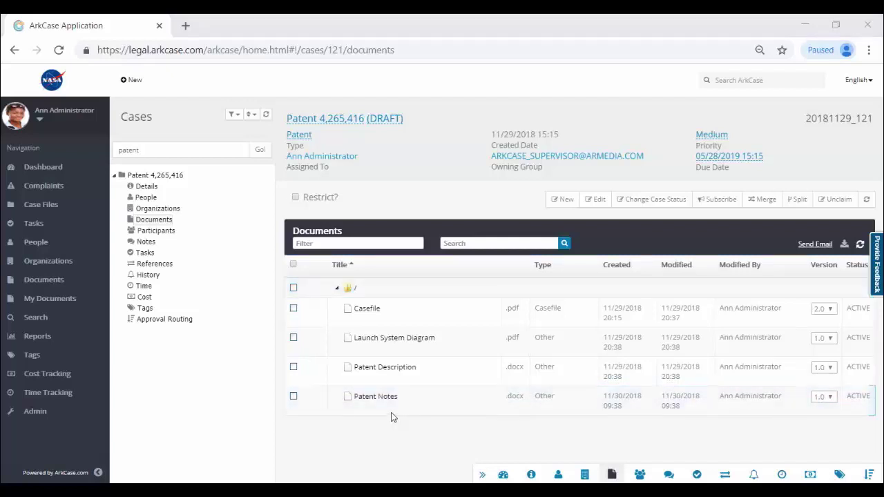
- Open Patent Notes in Microsoft Word and enable editing
right_click(385, 400)
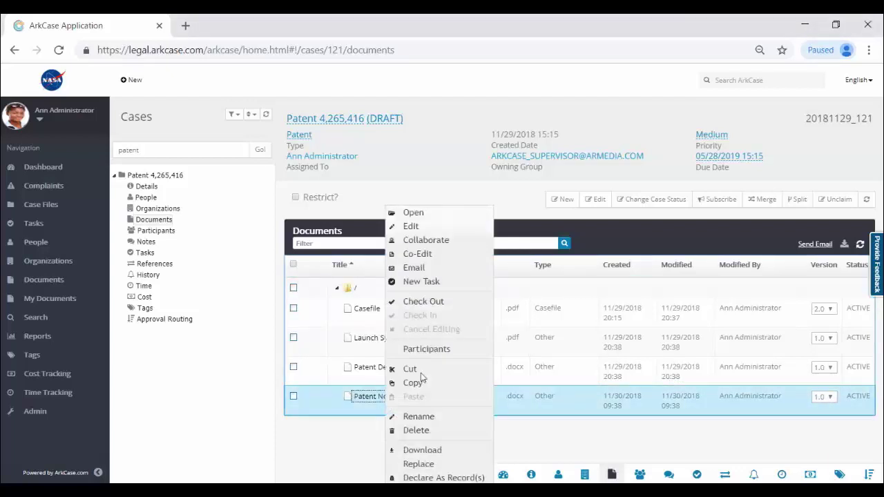
left_click(444, 227)
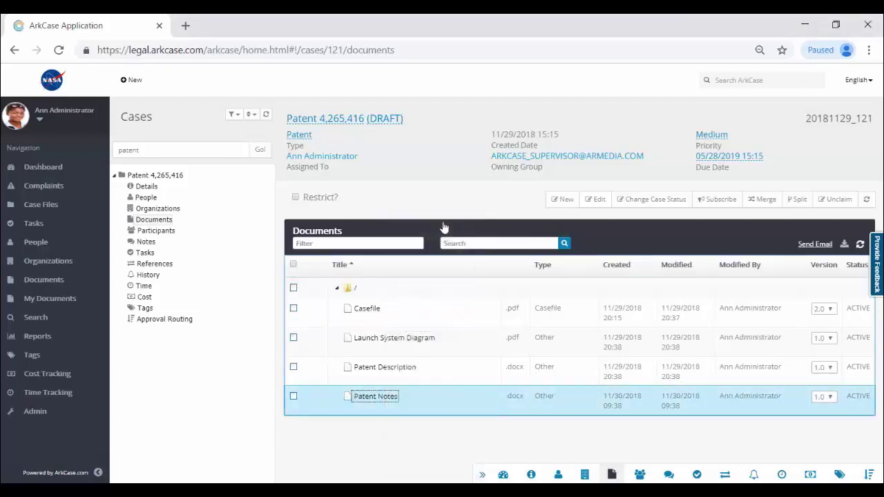
left_click(488, 132)
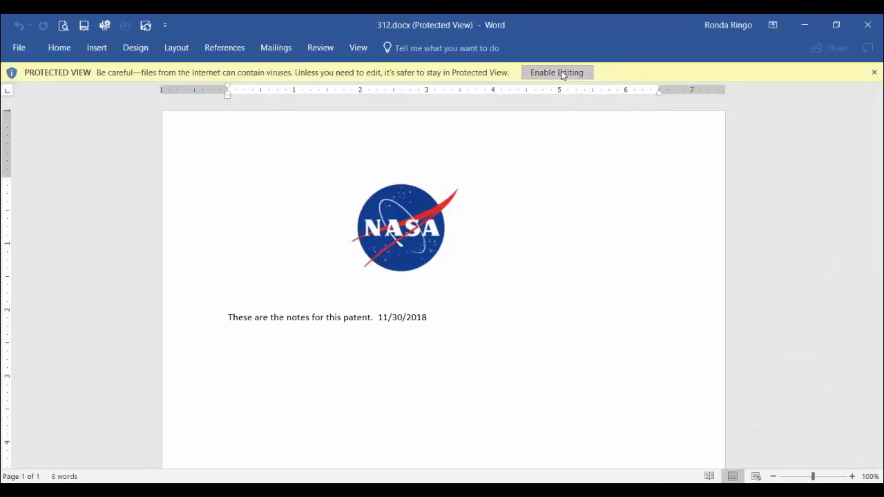
left_click(562, 74)
- Add an 'Additional notes' line below the notes, save to the server, and close Word
left_click(443, 355)
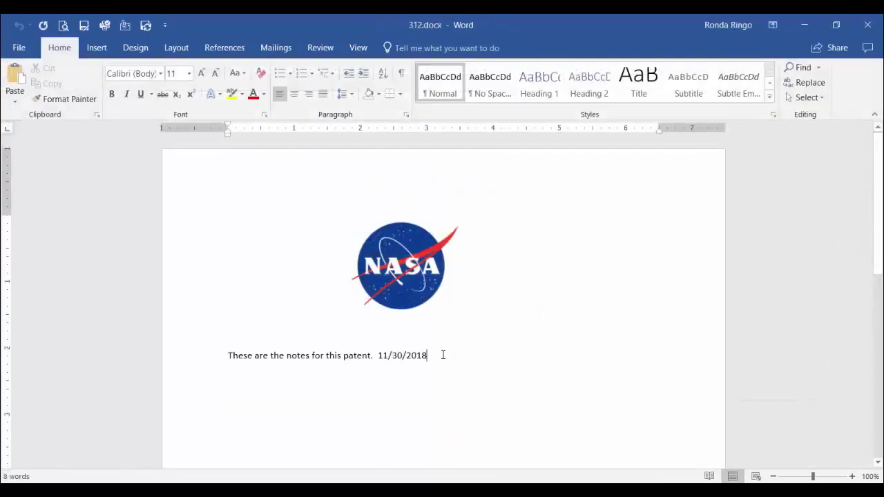
key("Return")
key("Return")
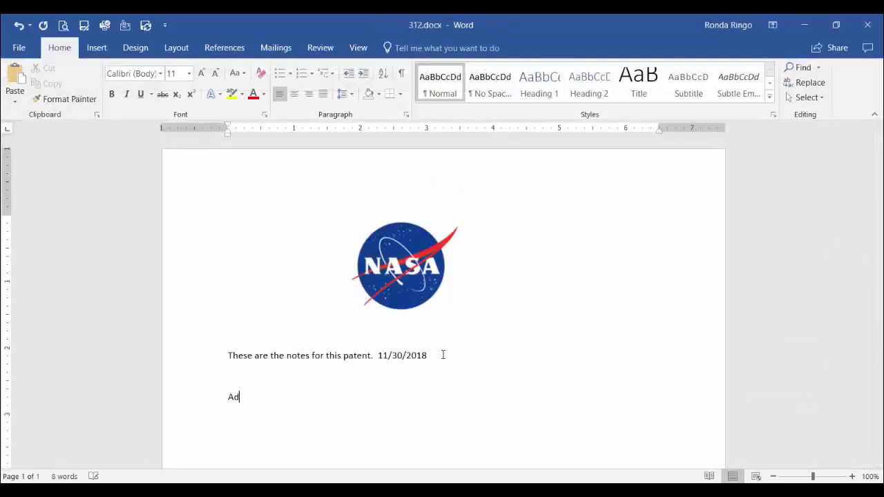
type("Additional notes")
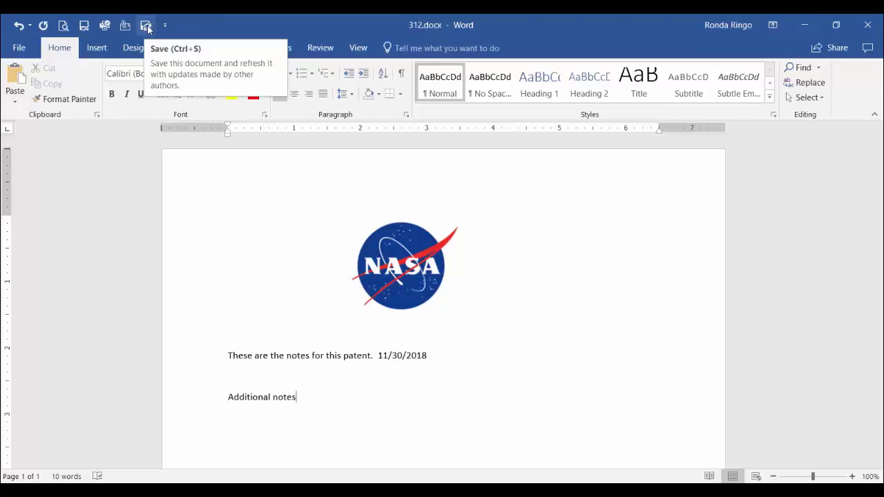
left_click(147, 26)
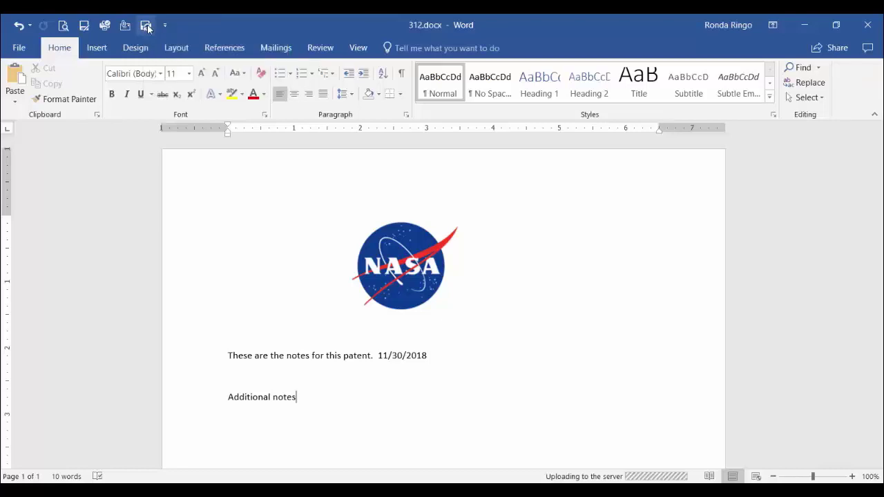
left_click(869, 27)
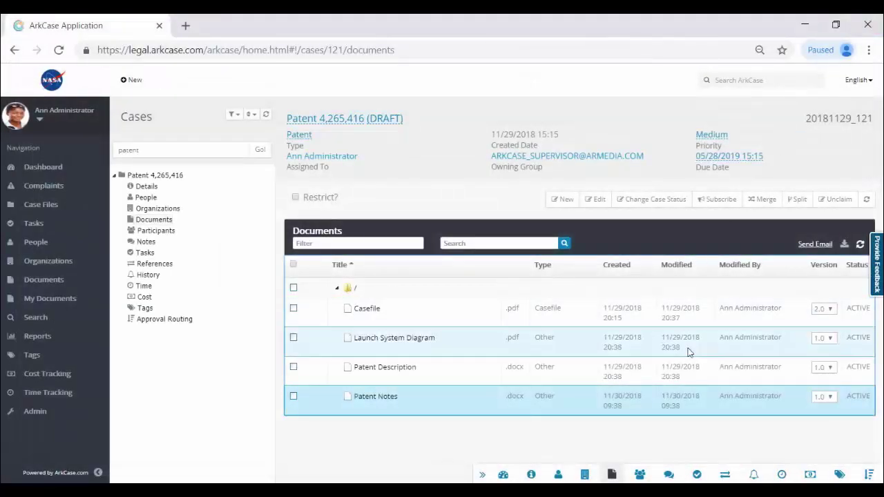
- Refresh the documents and load Patent Notes versions 1.0 and 2.0 side by side, then close the viewer
left_click(860, 244)
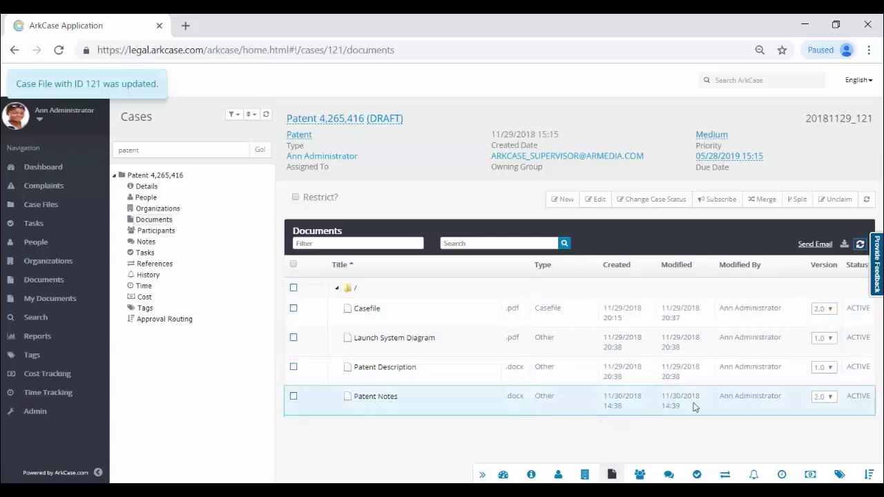
left_click(377, 403)
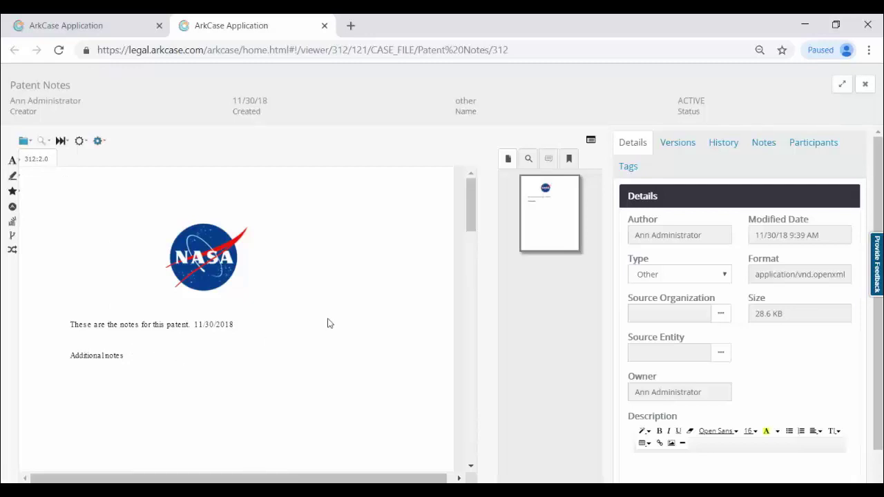
left_click(681, 144)
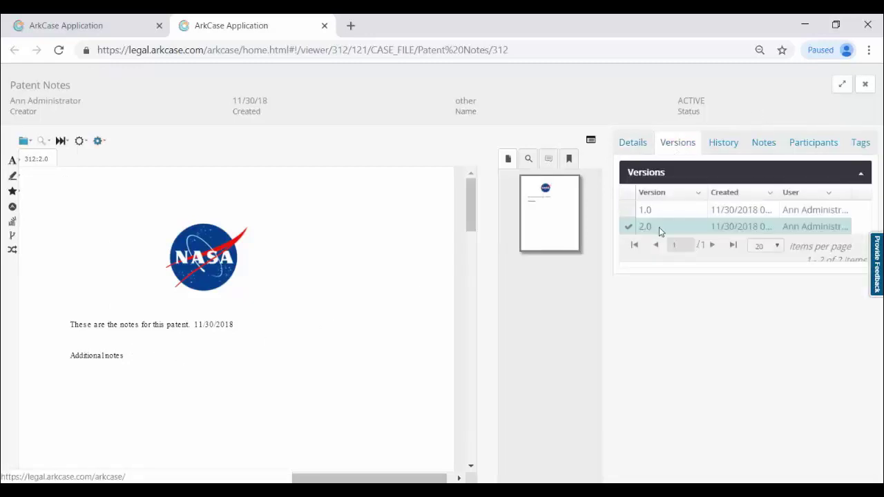
left_click(630, 214)
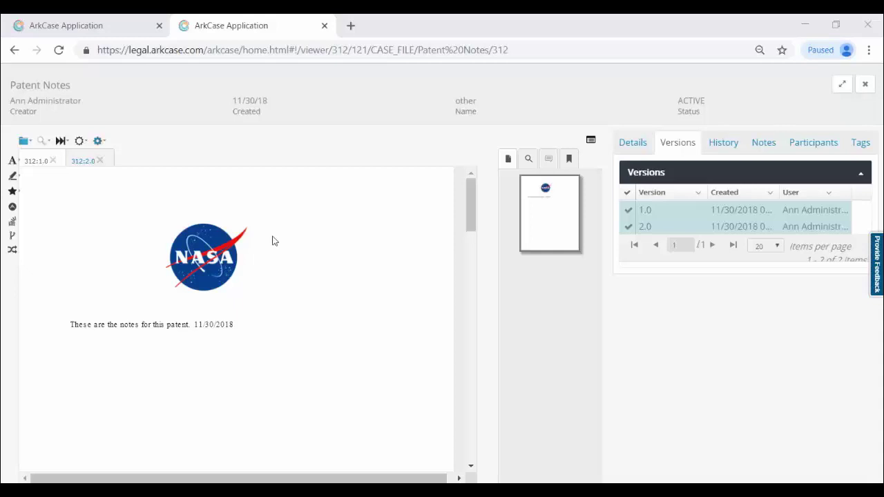
left_click(324, 25)
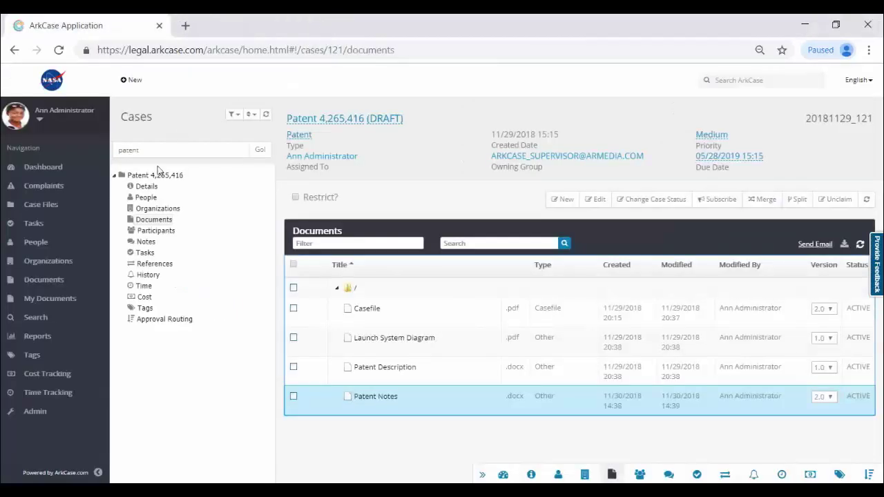
- Clear the 'patent' search term and reload the full case list
left_click_drag(156, 152, 42, 156)
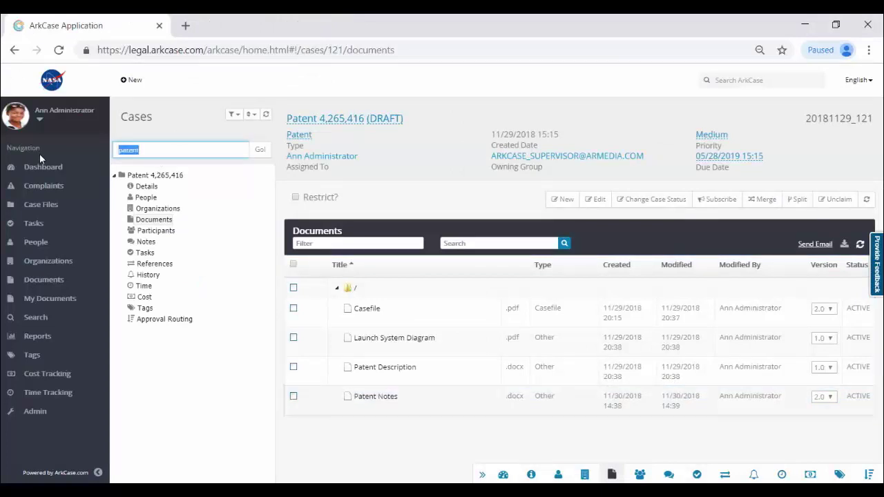
key("BackSpace")
left_click(262, 152)
left_click(262, 151)
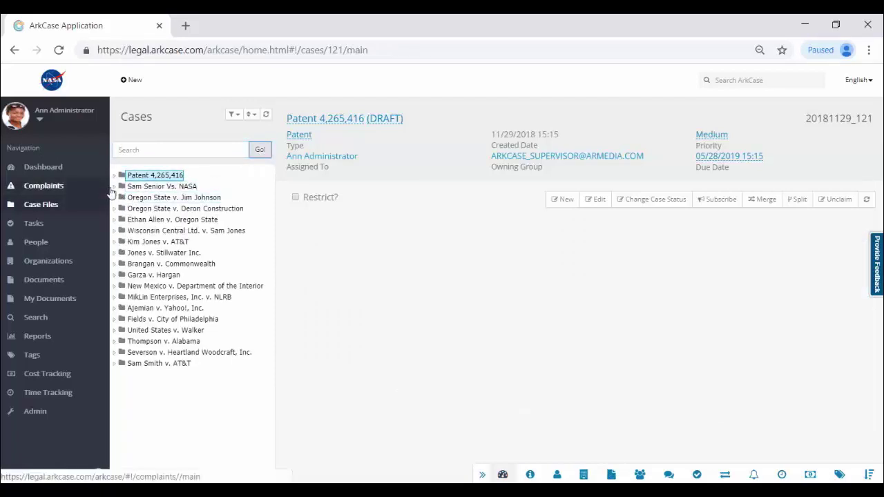
left_click(162, 186)
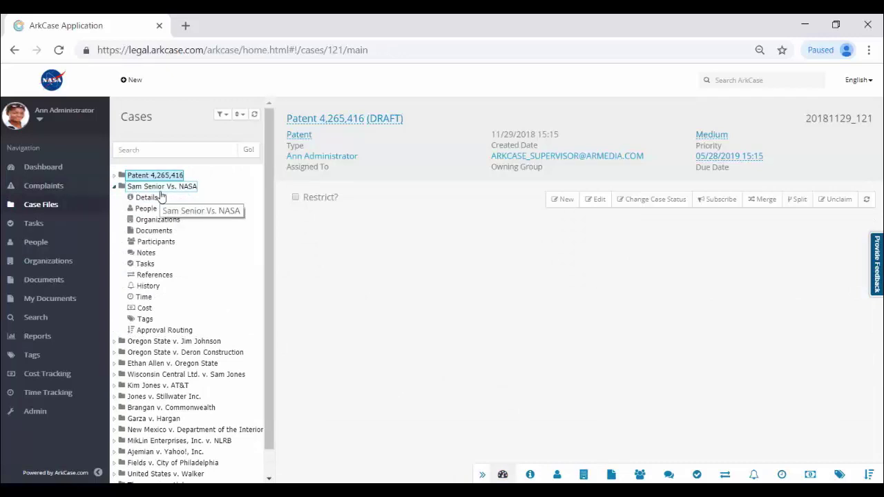
left_click(154, 230)
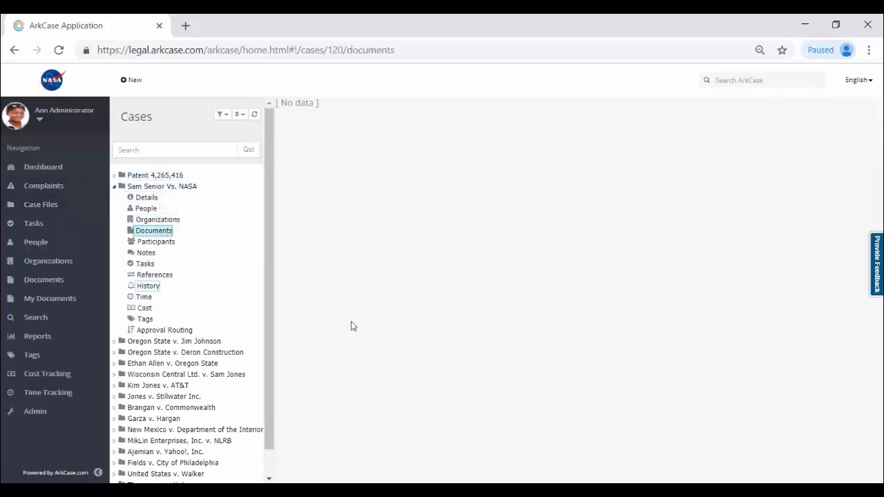
left_click(338, 289)
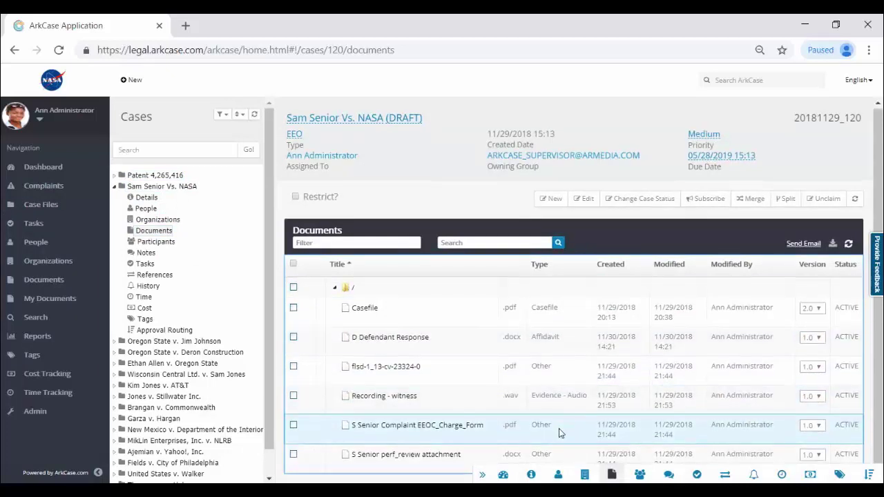
scroll(559, 434, "down", 1)
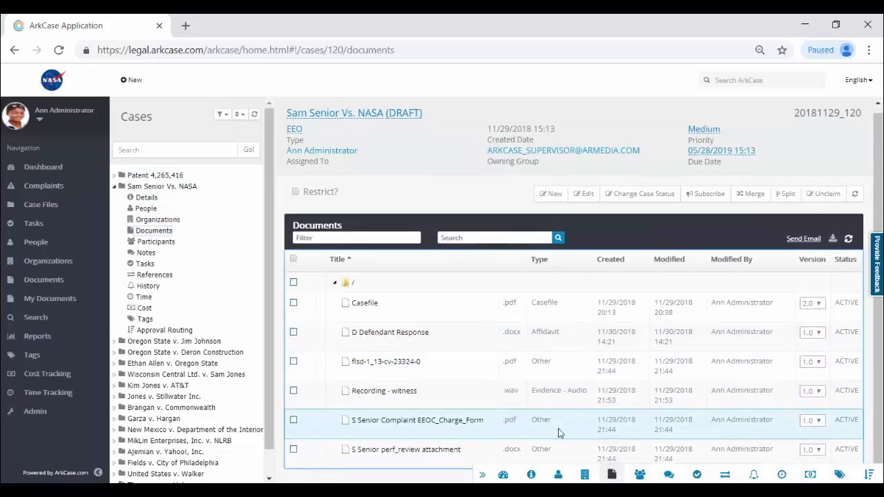
left_click(391, 392)
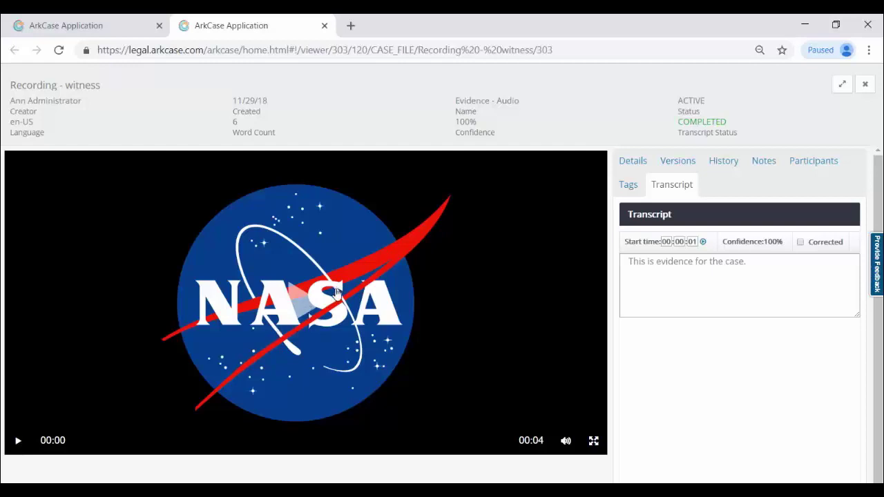
left_click(18, 442)
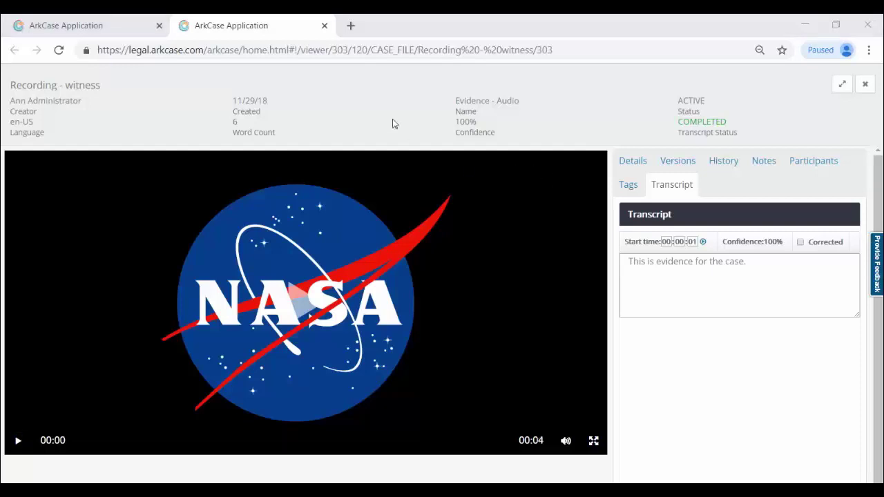
- Close the recording and generate a Witness Interview Request correspondence in the root folder
left_click(325, 26)
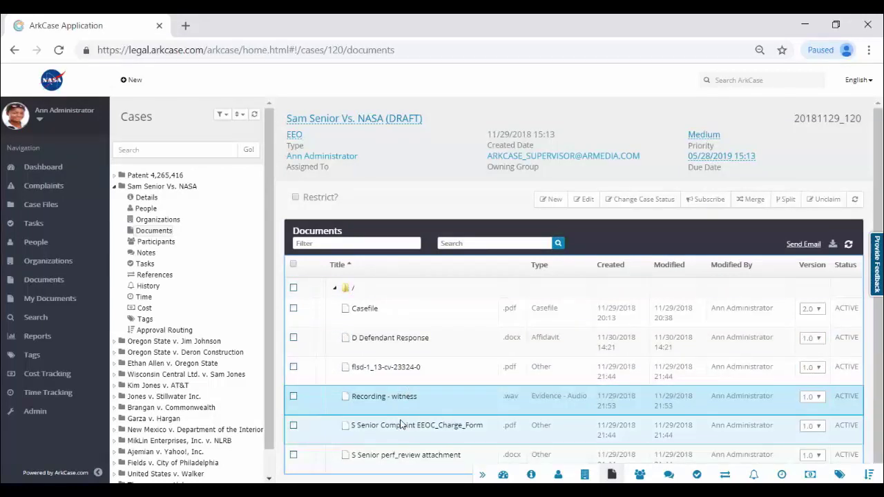
right_click(356, 291)
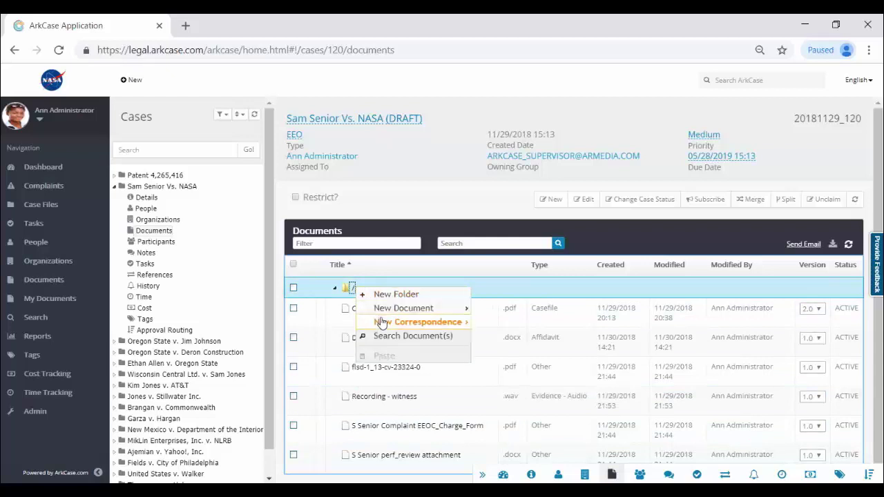
mouse_move(382, 323)
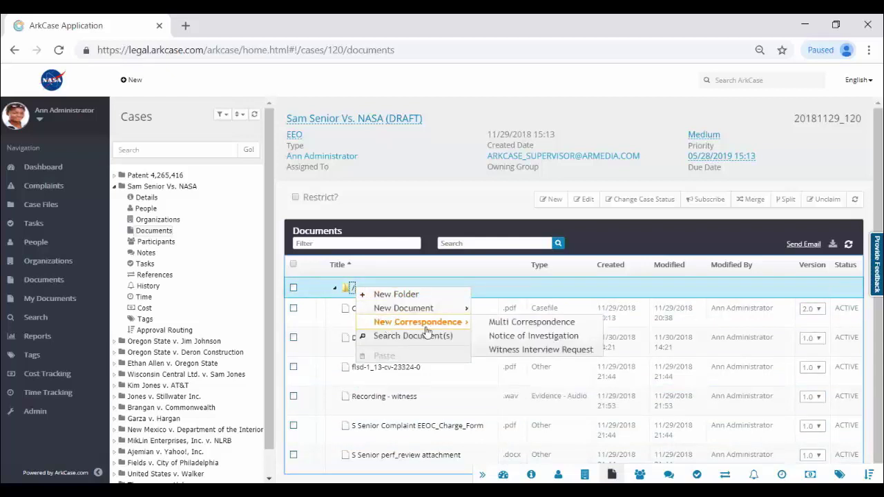
left_click(513, 362)
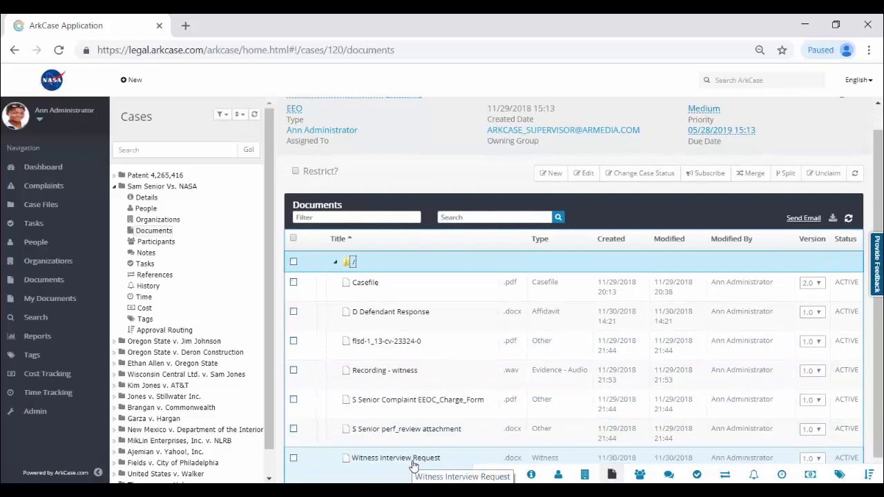
- Open the Witness Interview Request letter and scroll through its case details and 05/28/2019 interview date
left_click(414, 466)
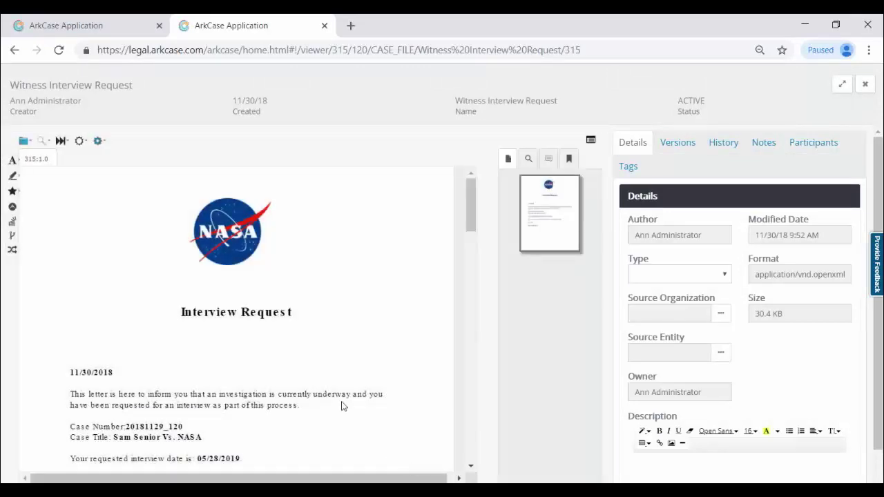
scroll(276, 318, "down", 1)
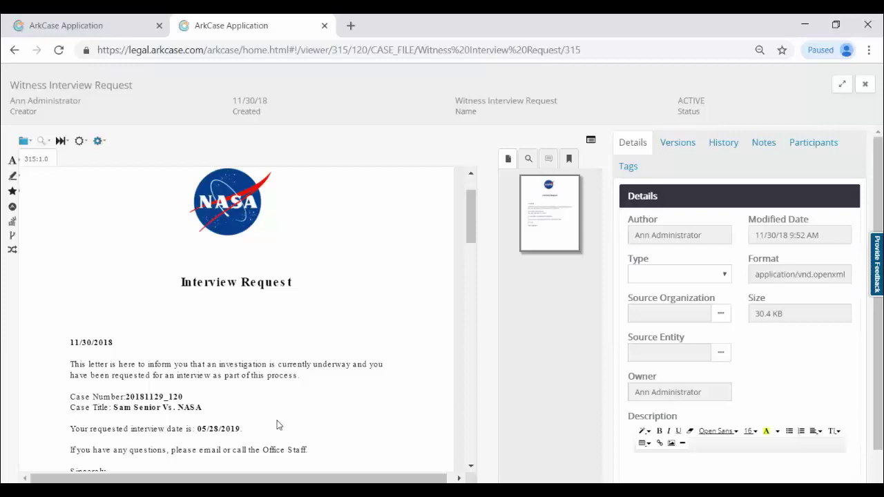
scroll(358, 307, "up", 1)
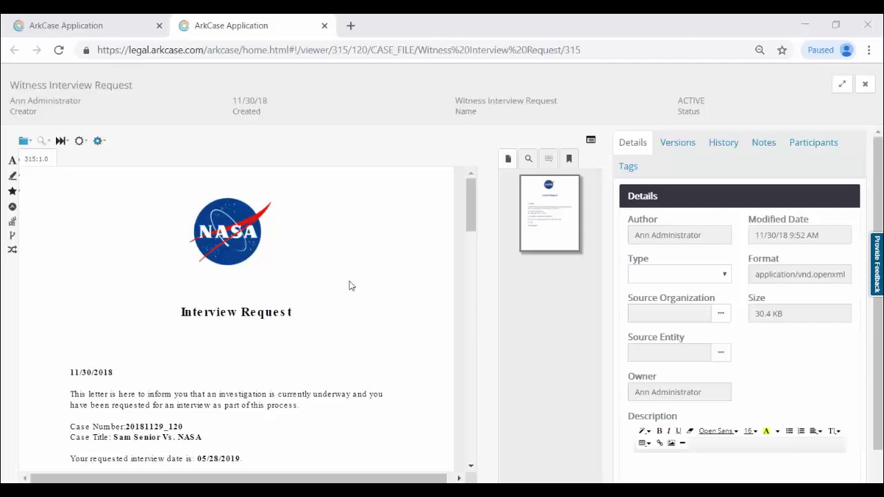
- Close the letter and filter Case Files to All Closed cases
left_click(325, 26)
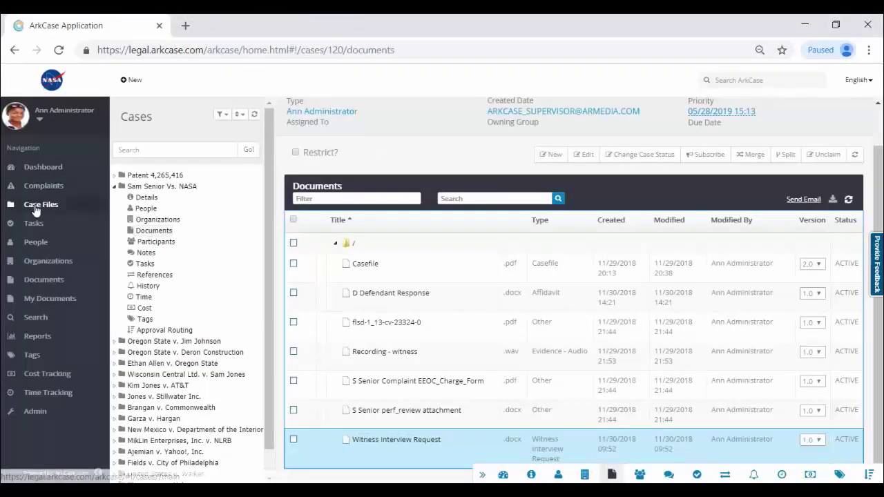
left_click(36, 210)
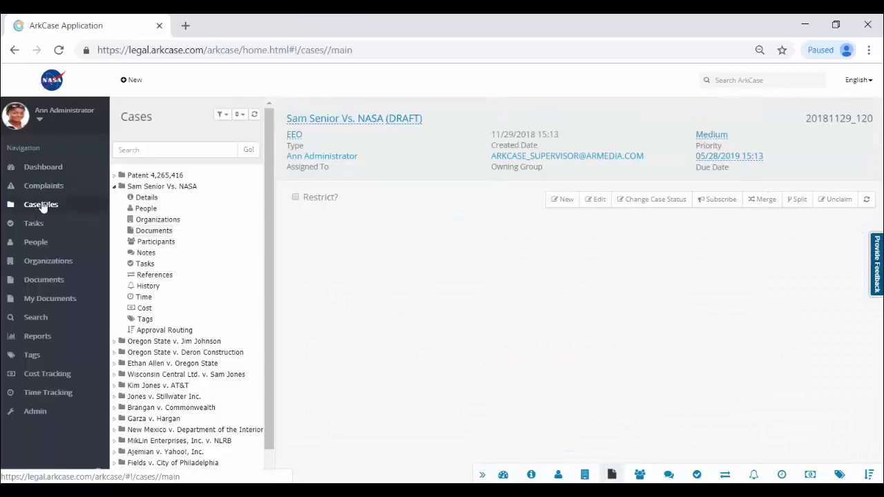
left_click(221, 114)
left_click(182, 190)
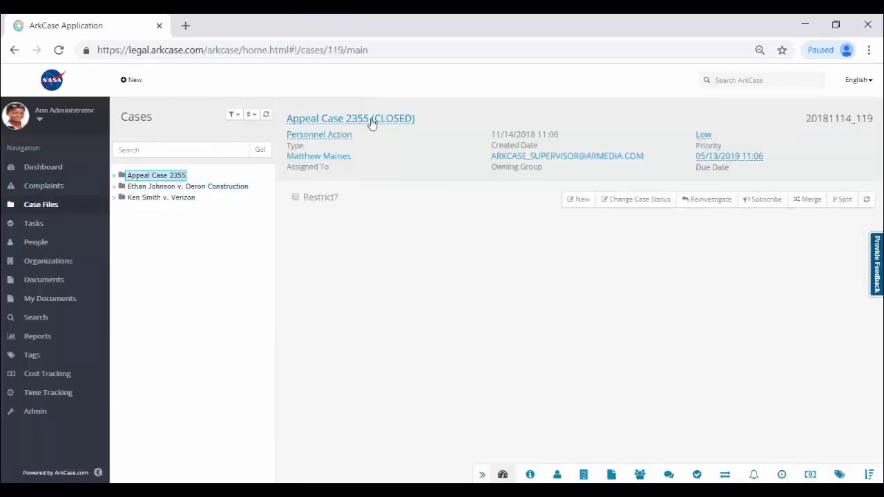
- Expand Appeal Case 2355's Documents root folder to see its RECORD files, then return to Case Files
left_click(116, 176)
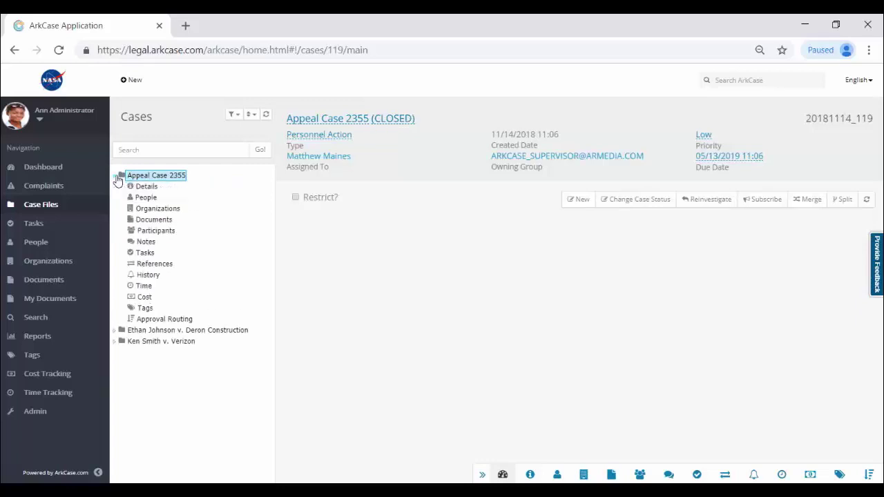
left_click(165, 222)
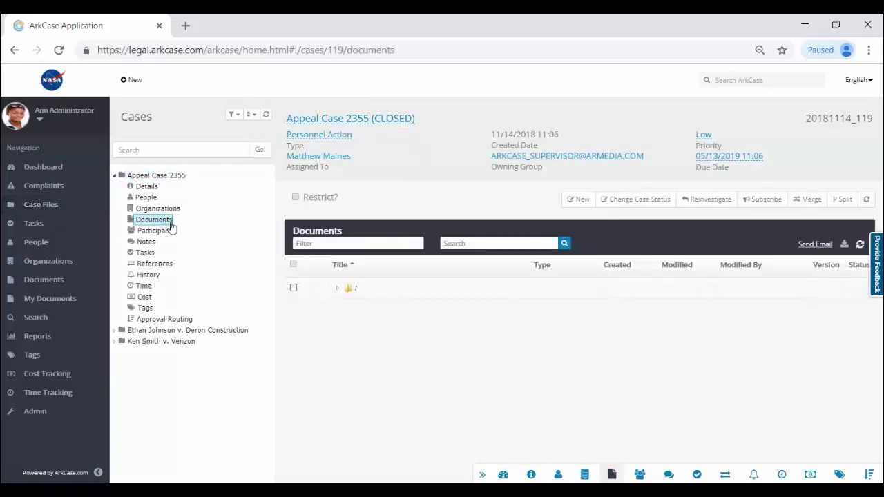
left_click(336, 289)
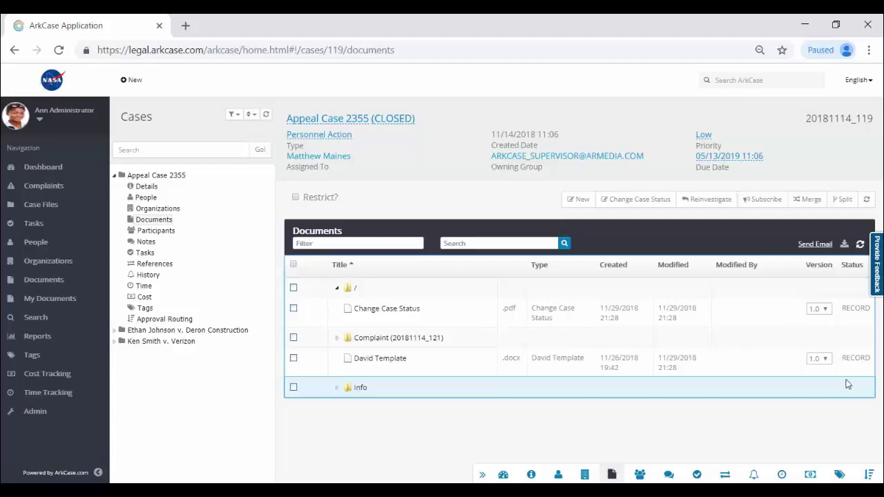
left_click(42, 208)
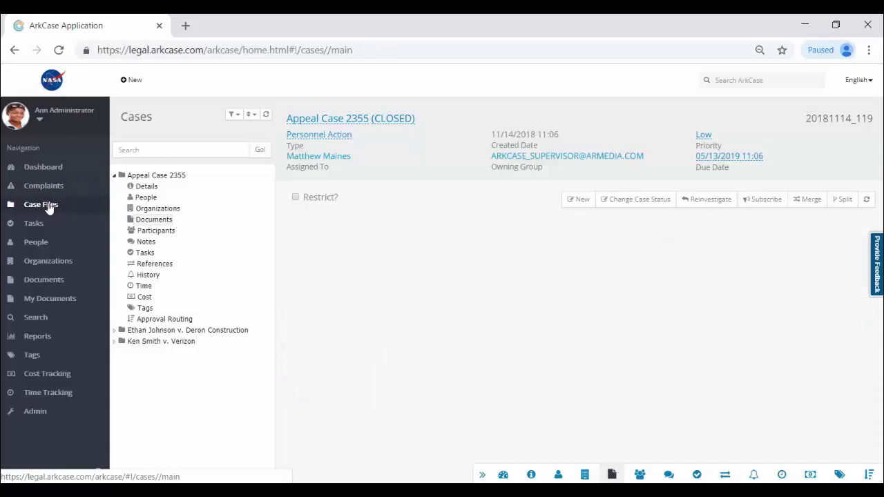
- Show open cases again, list Patent 4,265,416's documents, and declare Launch System Diagram.pdf a record
left_click(234, 114)
left_click(215, 132)
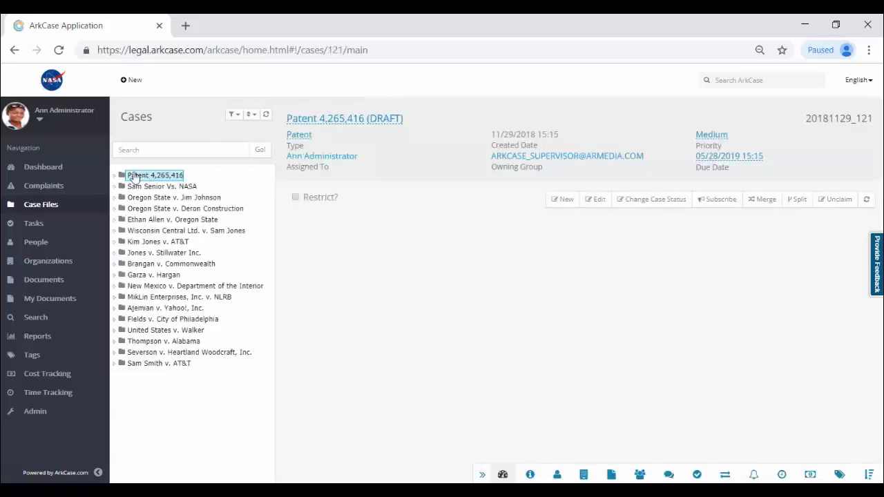
left_click(115, 175)
left_click(154, 220)
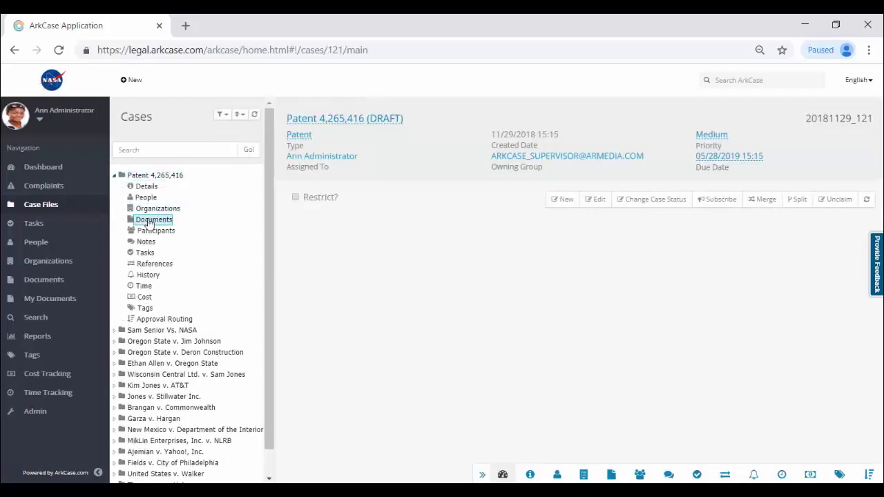
left_click(337, 287)
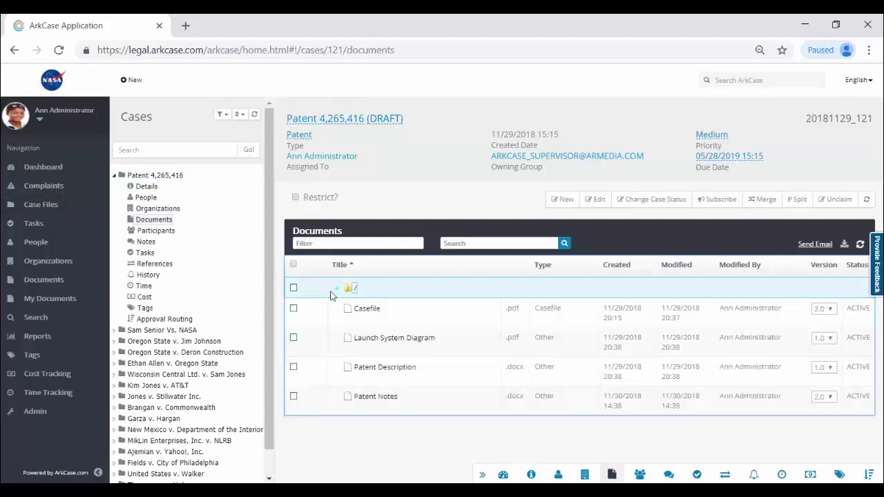
right_click(398, 344)
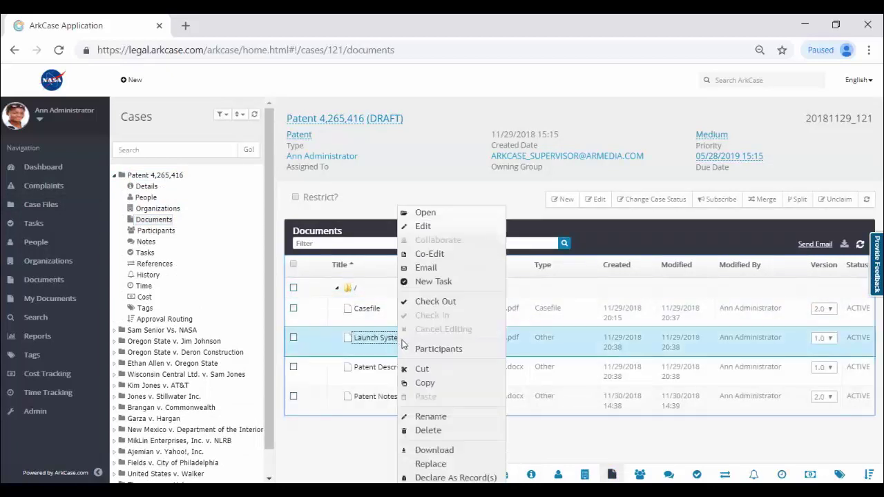
left_click(467, 476)
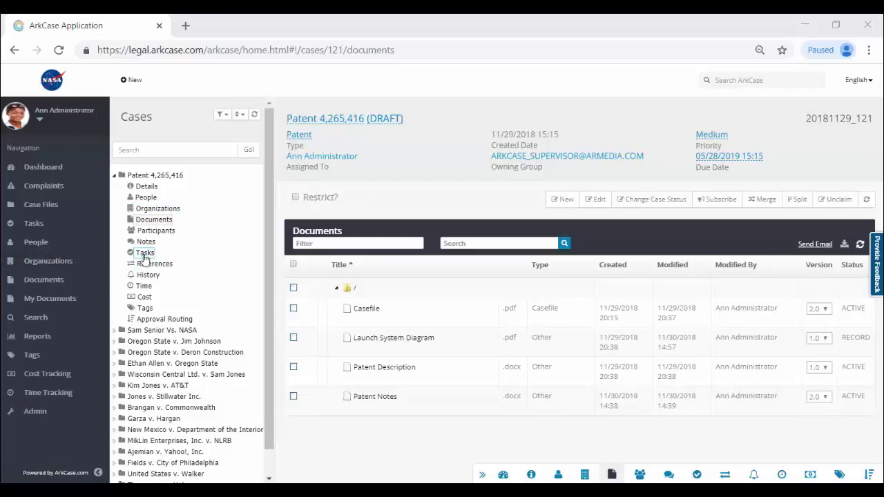
- Start a new task for the case, assigned to the administrator user and ARKCASE_ADMINISTRATOR group
left_click(145, 255)
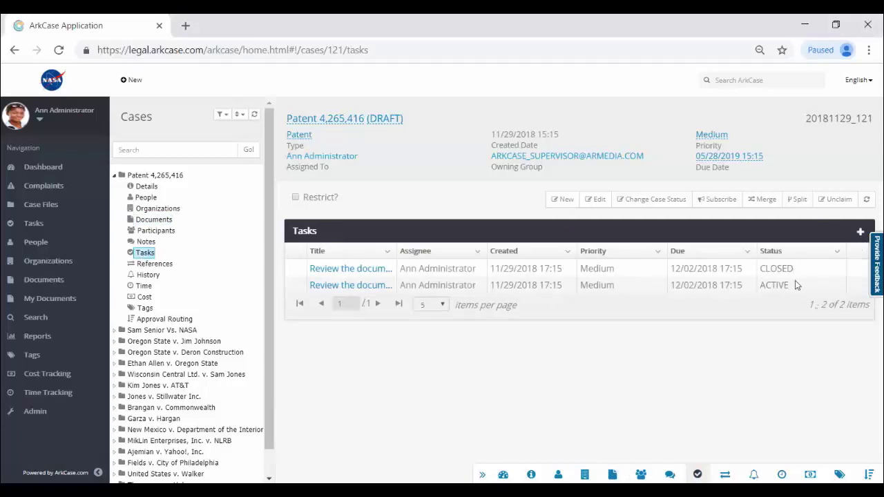
left_click(860, 232)
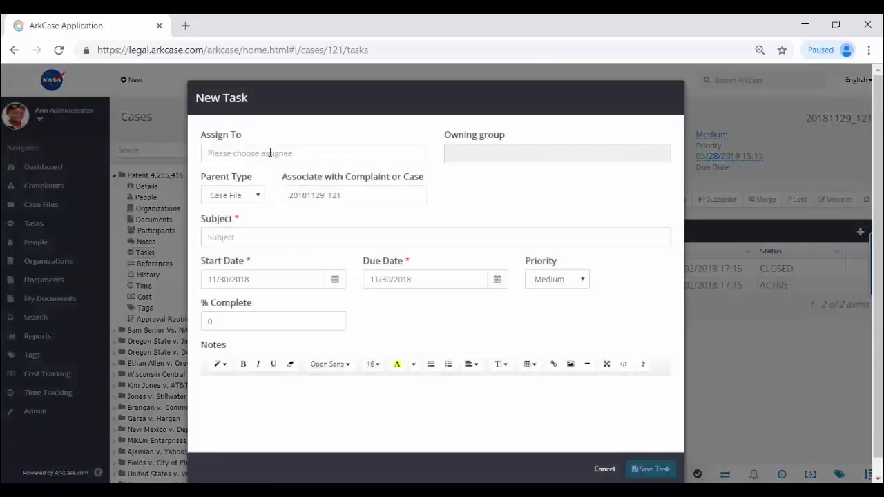
left_click(269, 152)
type("ann")
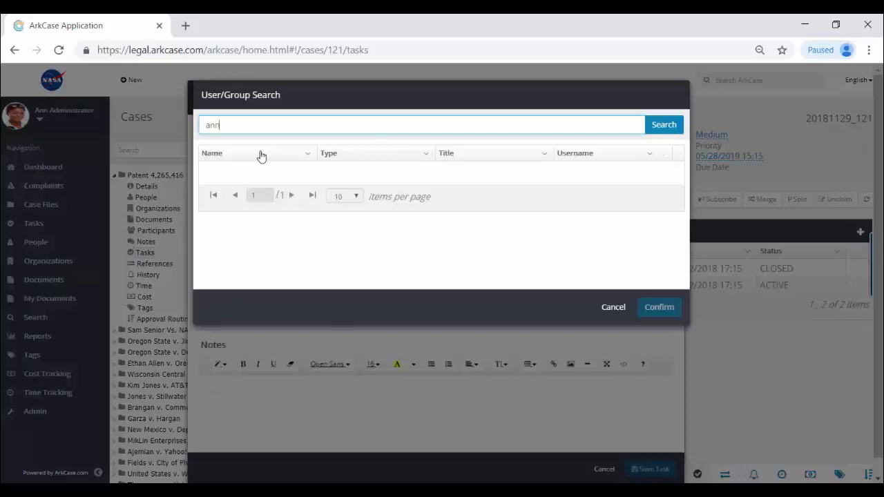
left_click(666, 125)
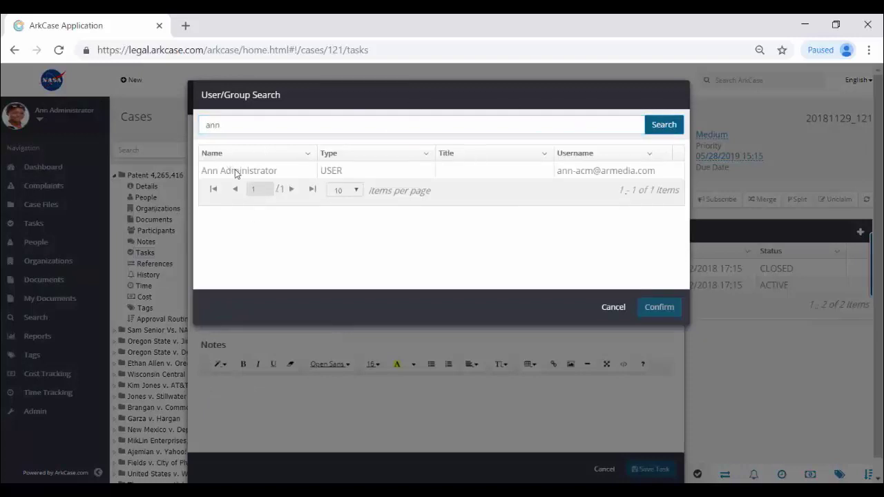
left_click(236, 172)
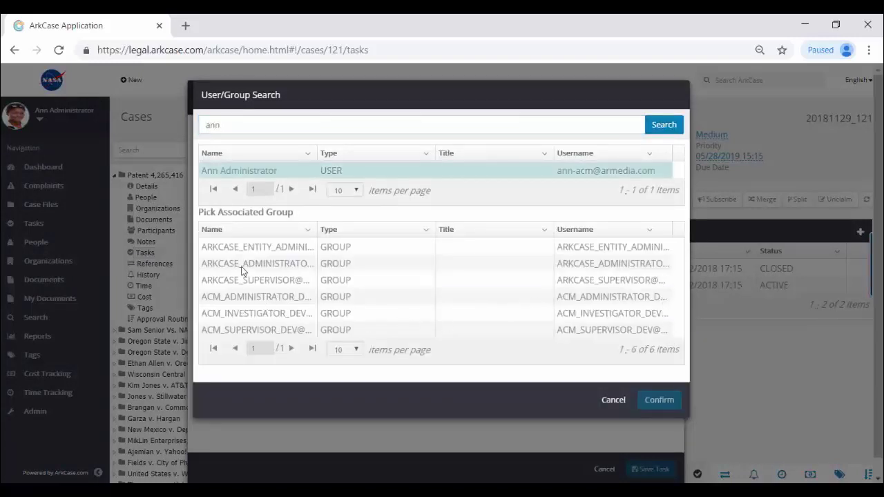
left_click(306, 265)
left_click(669, 402)
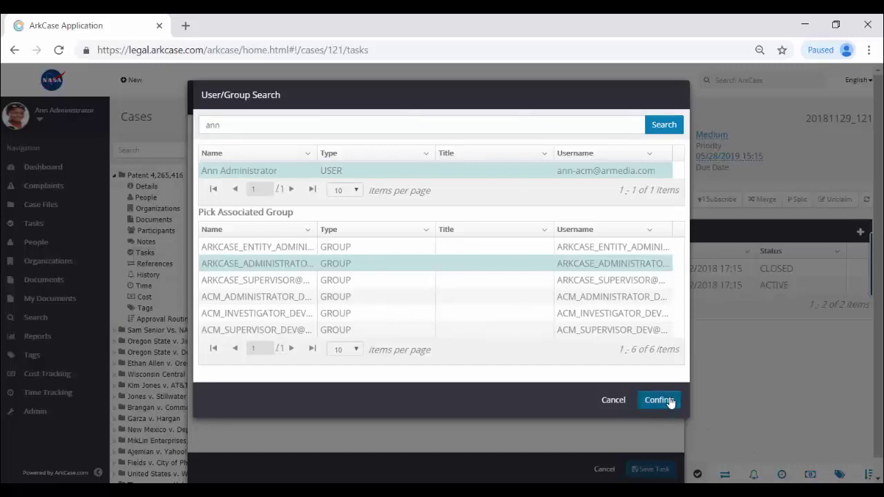
left_click(669, 403)
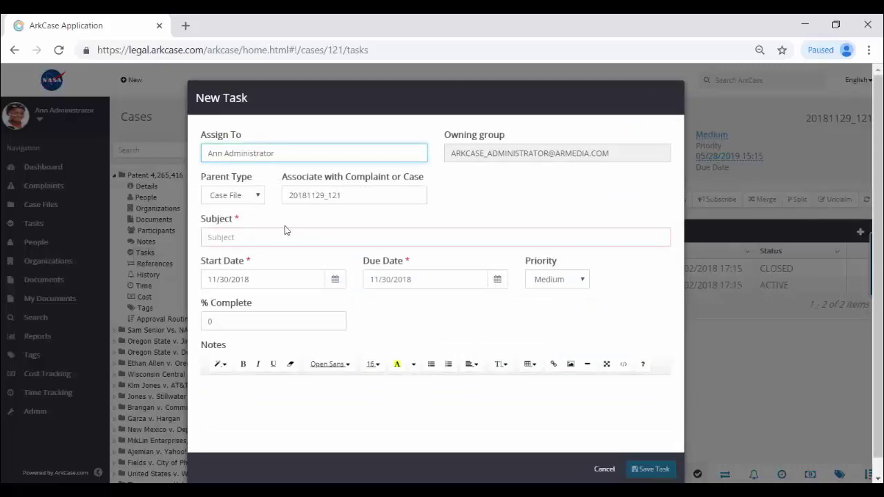
- Enter a short subject asking the assignee for help and set priority to Expedite
left_click(257, 237)
type("Ann,")
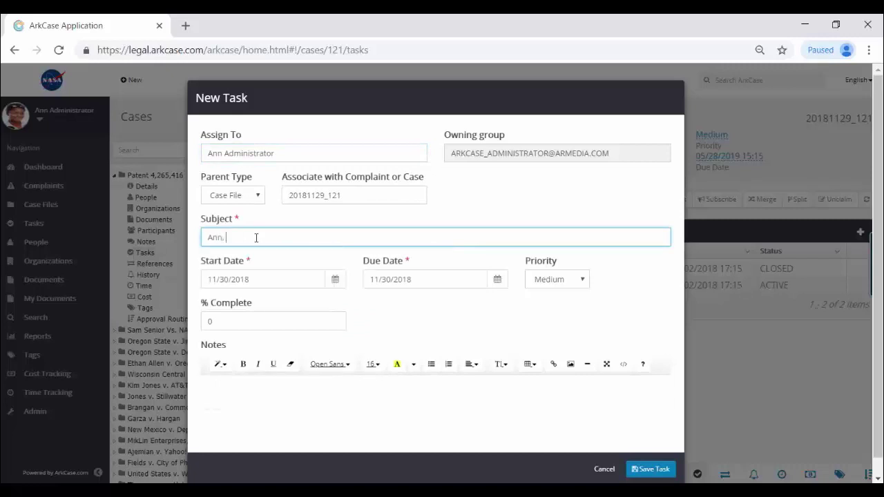
type(" need you asaa")
left_click(499, 280)
left_click(499, 280)
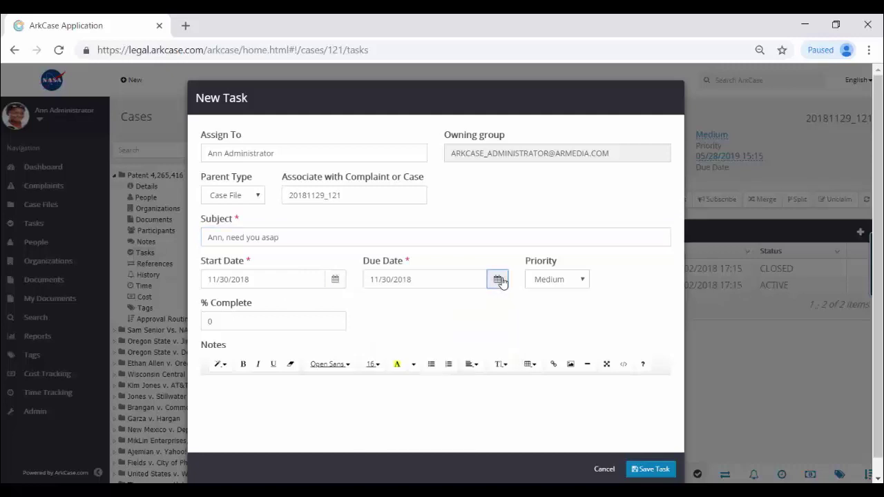
left_click(564, 282)
left_click(563, 327)
- Write a call-me note, highlight 'It's urgent.' in yellow, save the task, and return to Dashboard
left_click(279, 394)
type("Ann, call me at yo")
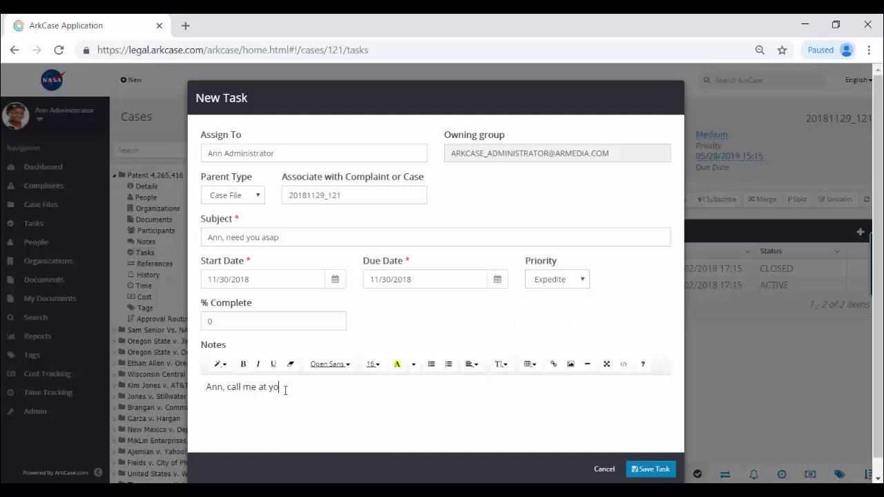
type("ur converience.  It's urgent.")
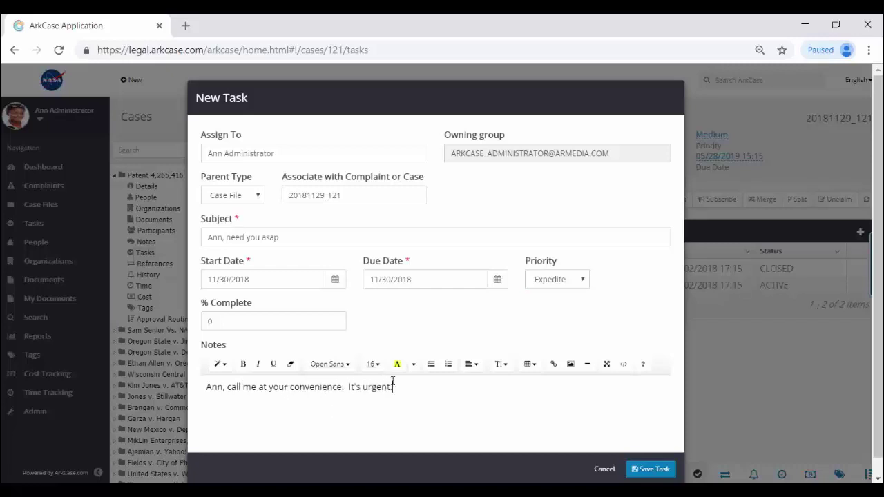
left_click_drag(394, 387, 345, 387)
left_click(415, 366)
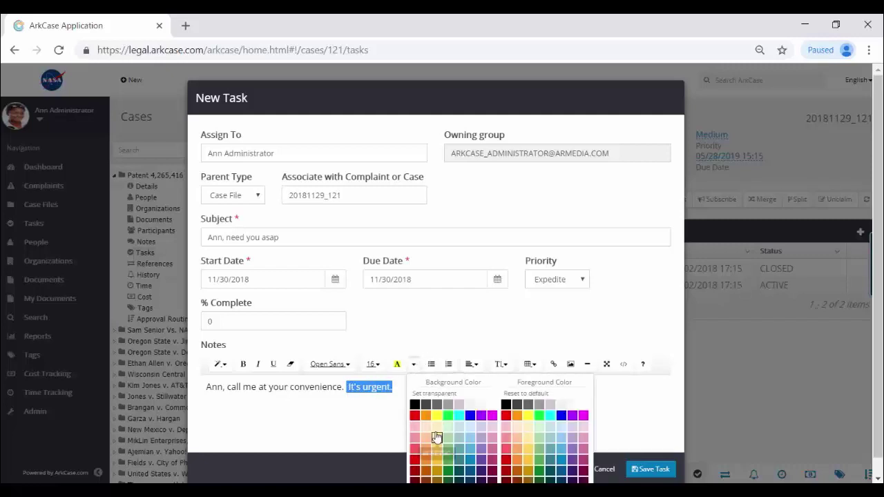
left_click(434, 430)
left_click(424, 389)
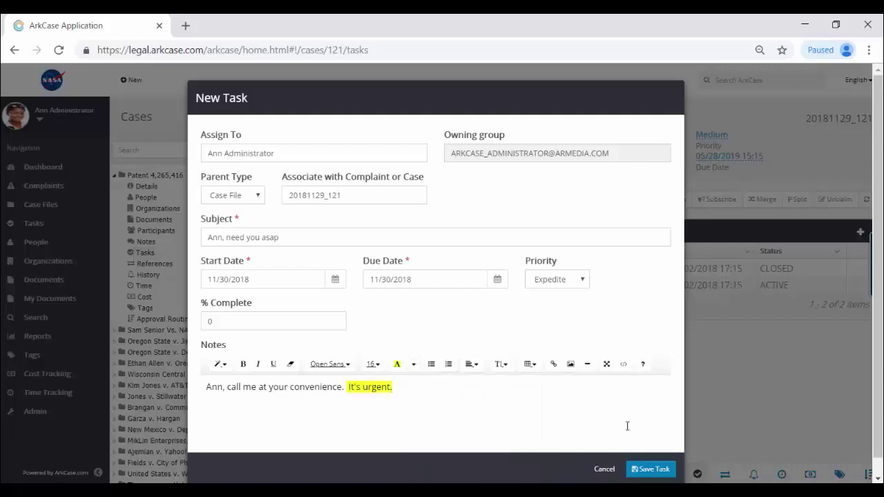
left_click(655, 469)
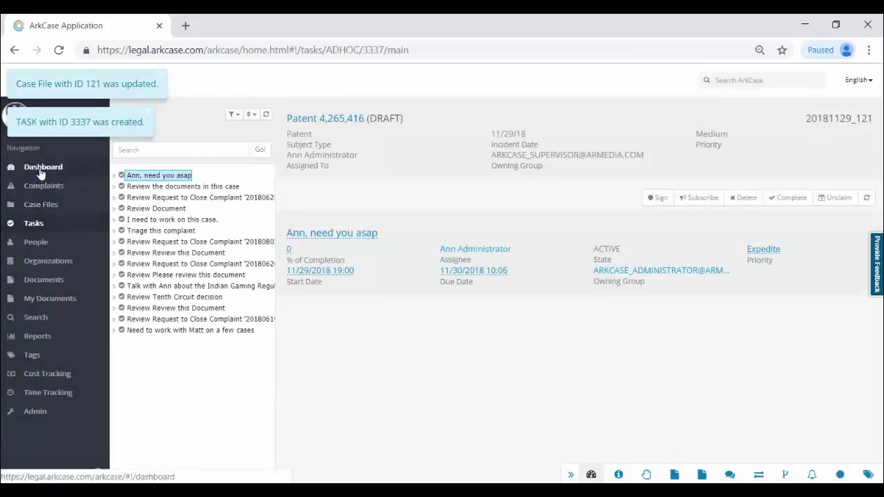
left_click(41, 175)
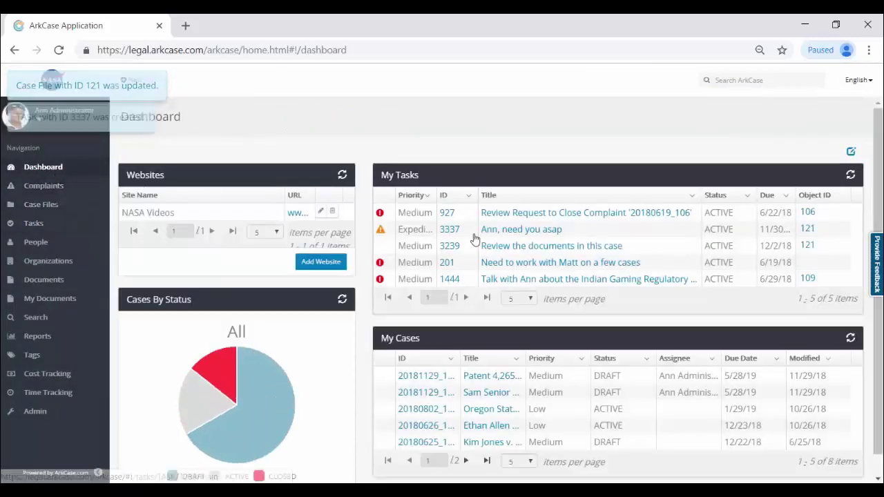
- Open task 3337 from My Tasks, view its details and highlighted note, then go to Reports
left_click(526, 232)
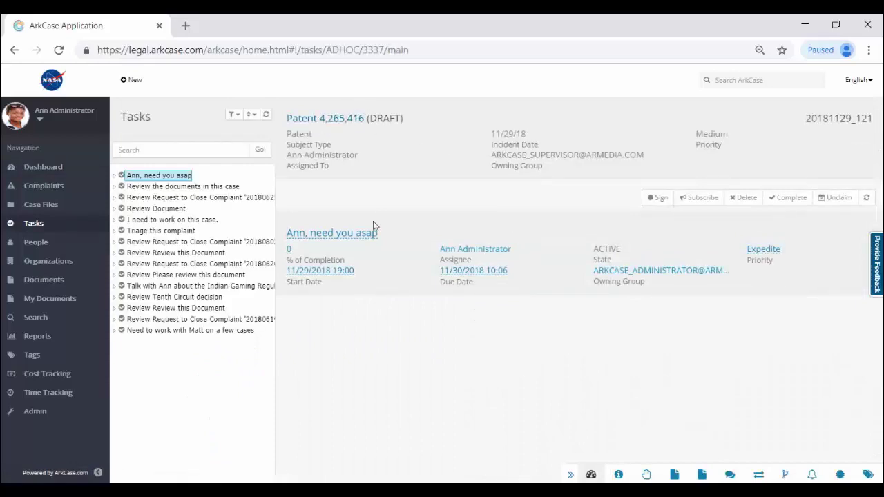
left_click(620, 476)
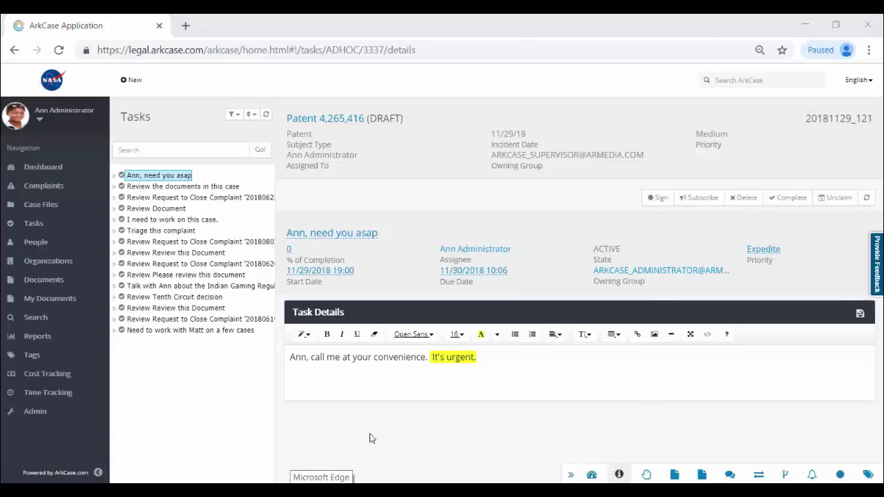
left_click(33, 339)
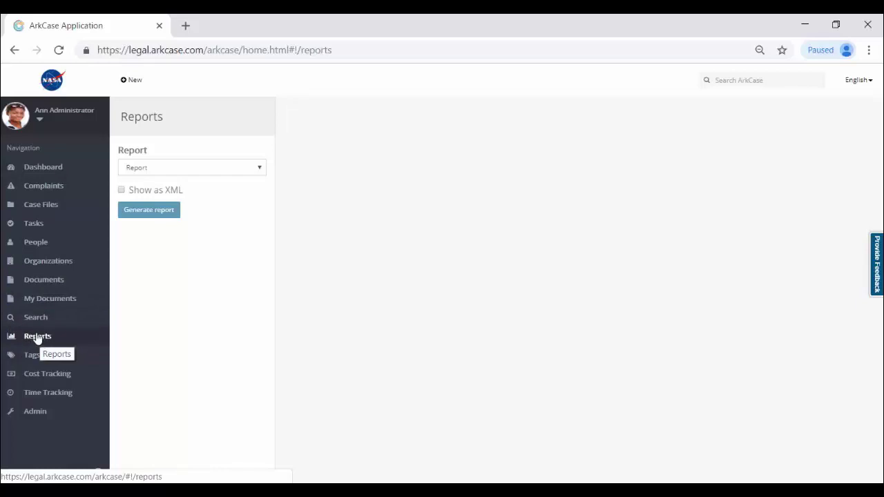
- Generate the CASE SUMMARY report with a From date of 10/28/18
left_click(215, 171)
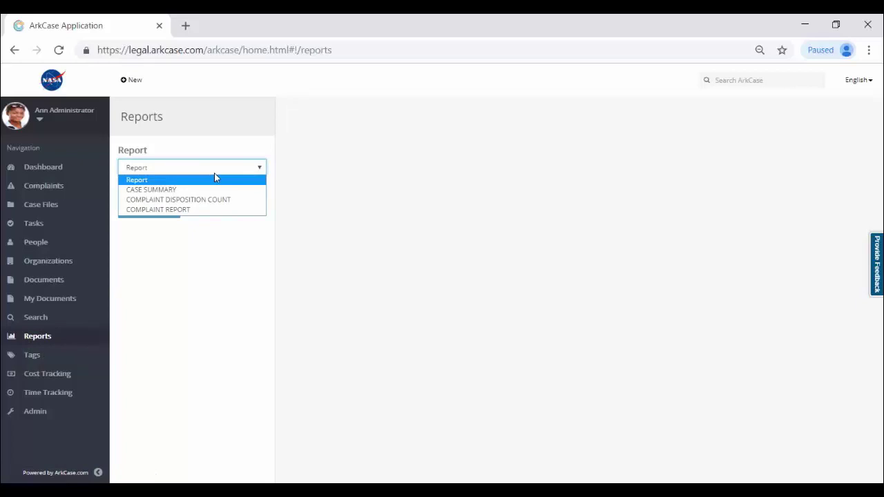
left_click(177, 190)
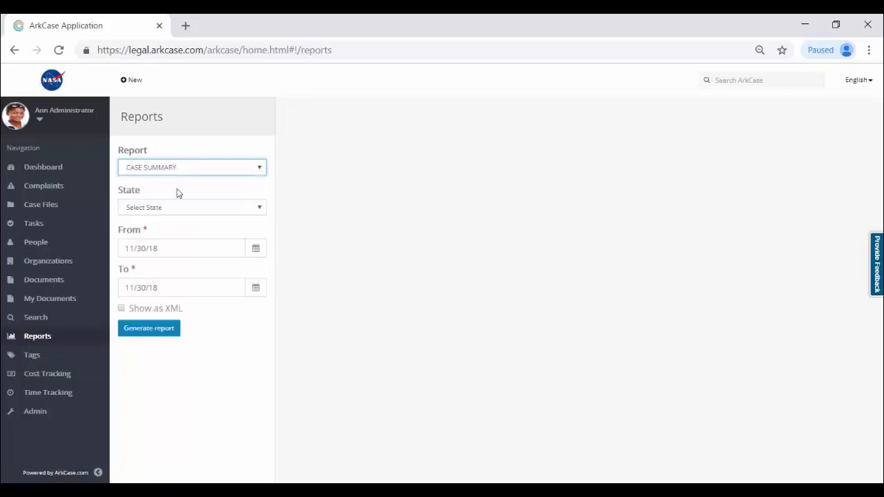
left_click(256, 250)
left_click(144, 301)
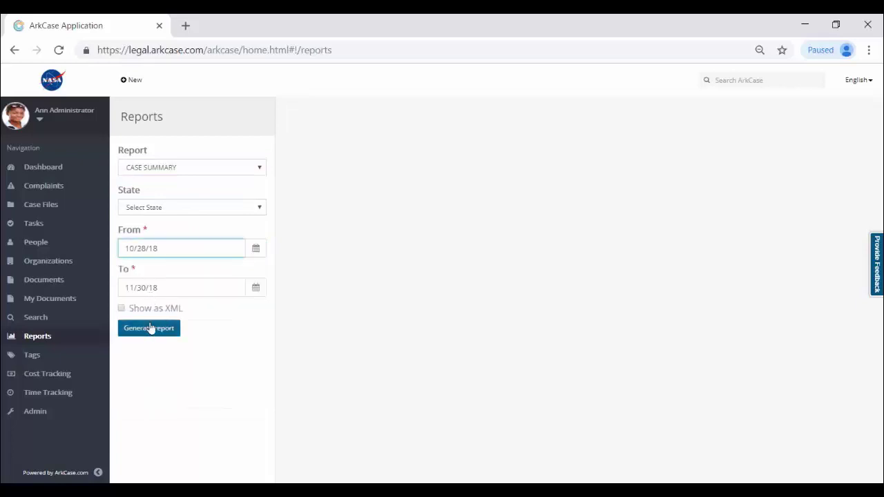
left_click(150, 328)
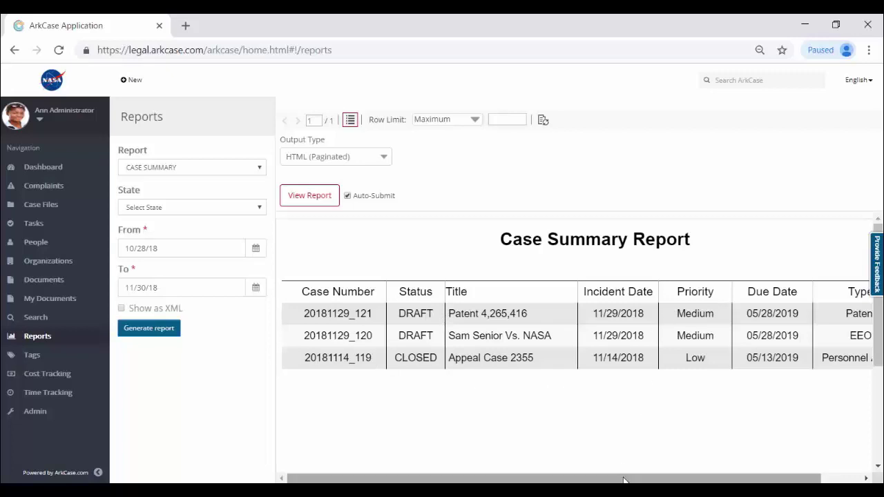
- Scroll the report and check the available Output Type formats without changing them
left_click_drag(627, 479, 669, 478)
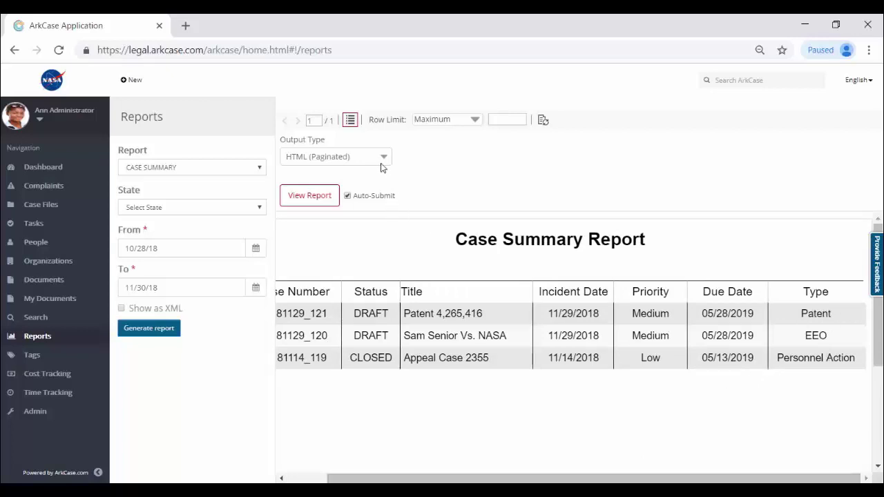
left_click(383, 160)
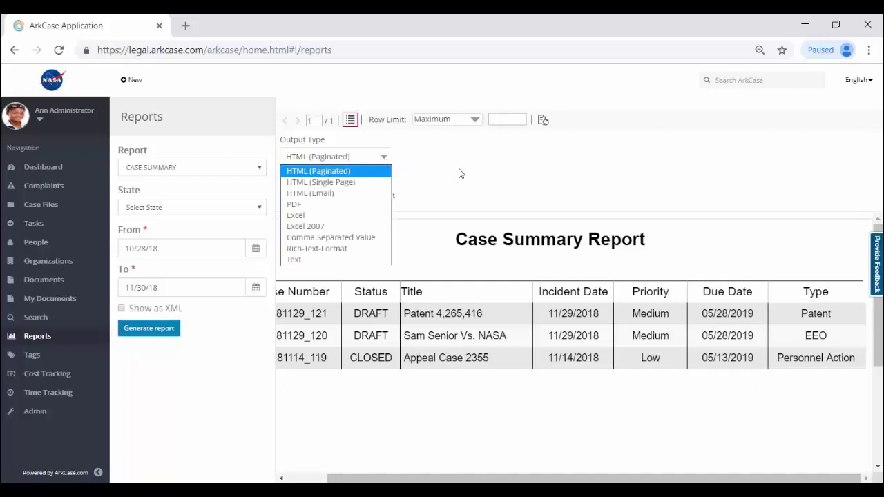
left_click(438, 429)
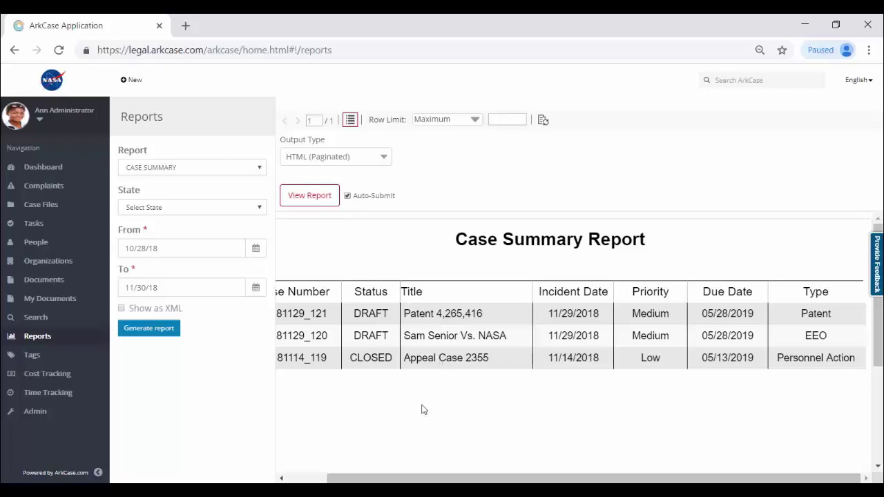
left_click_drag(388, 478, 349, 478)
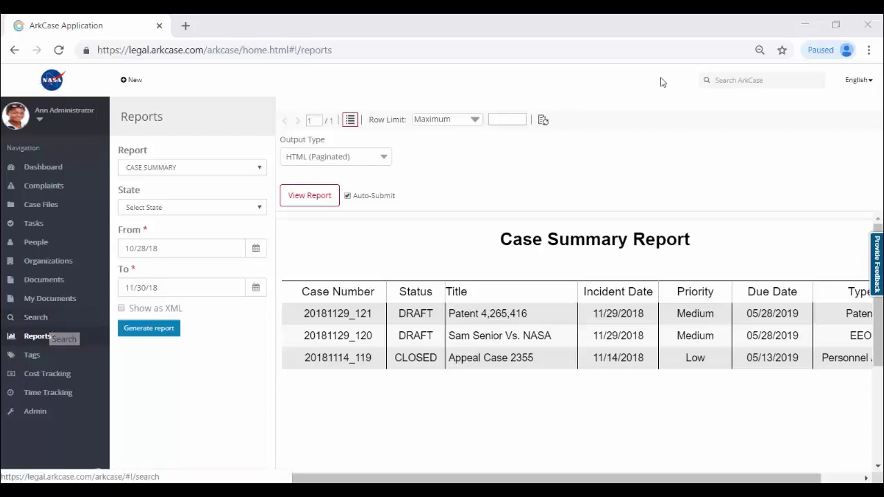
- Search all content for orbiter and turbojet, briefly filtering results to case files
left_click(767, 79)
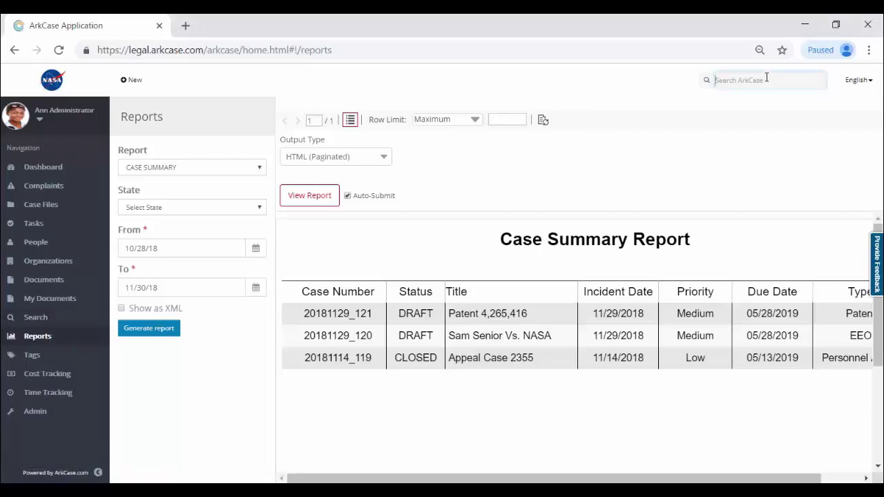
type("c")
key("Return")
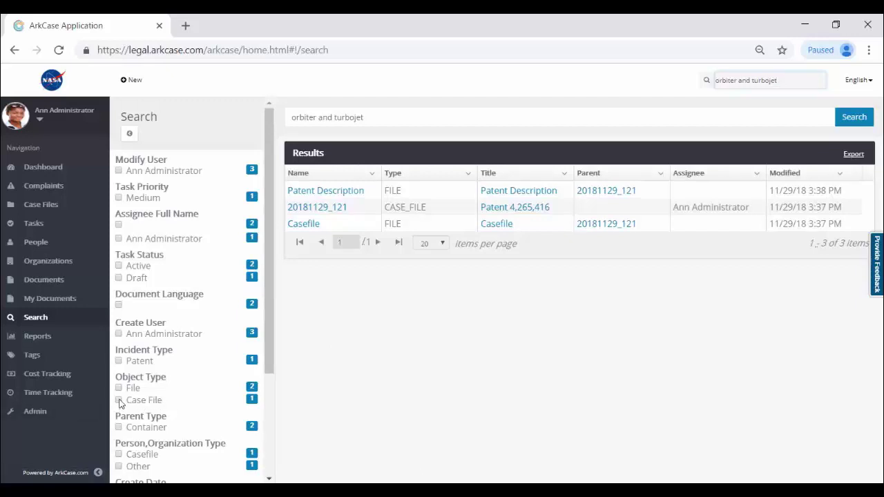
left_click(119, 400)
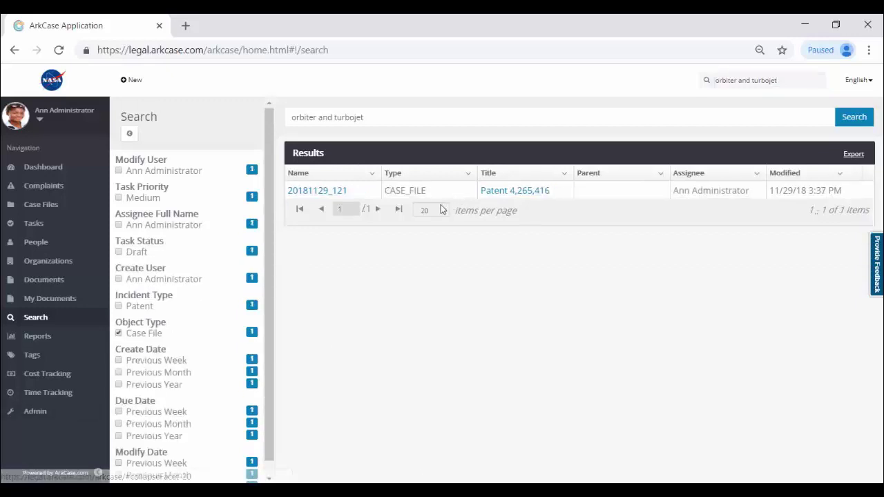
left_click(119, 333)
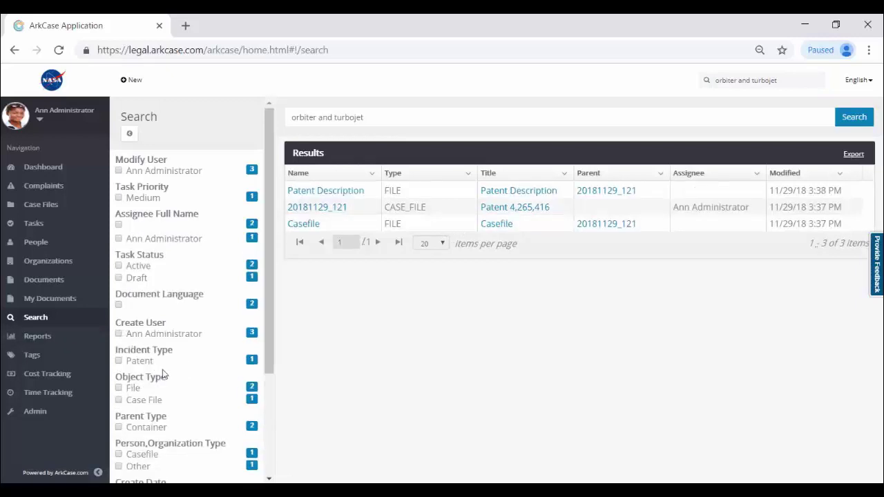
scroll(166, 380, "down", 2)
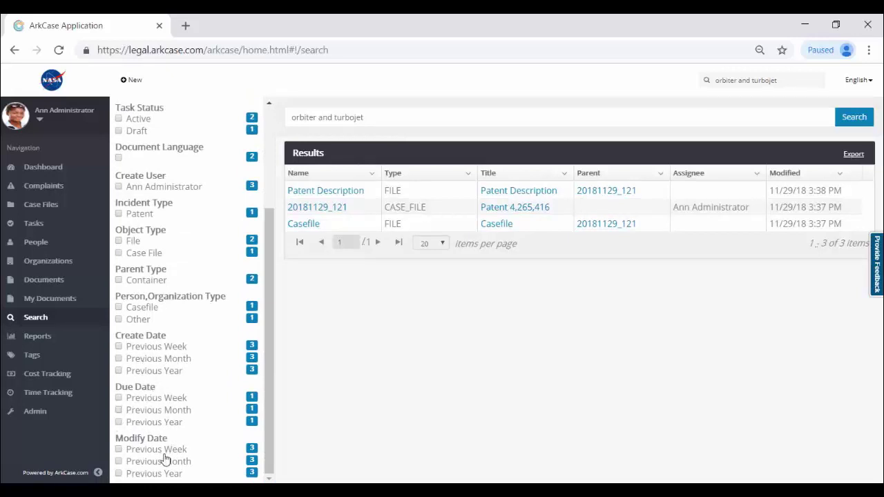
- Open case 20181129_121's Details, select 'turbojet' in the description, then go to Admin
left_click(330, 208)
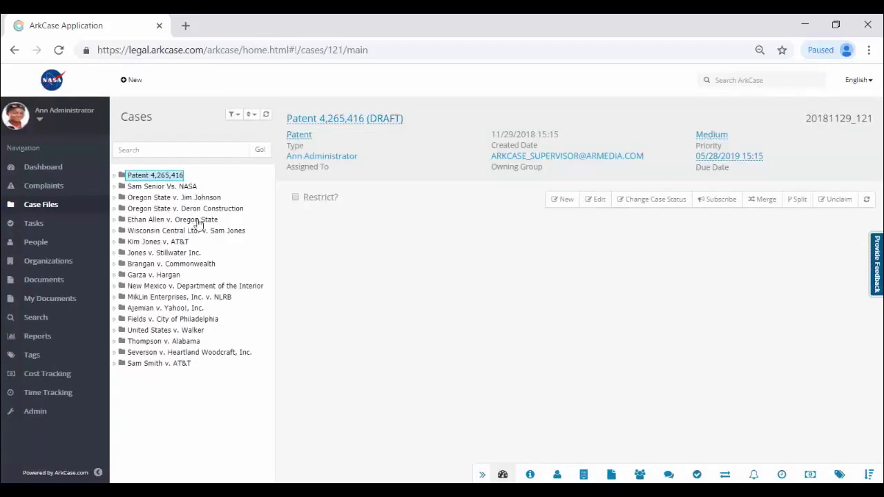
left_click(115, 176)
left_click(146, 187)
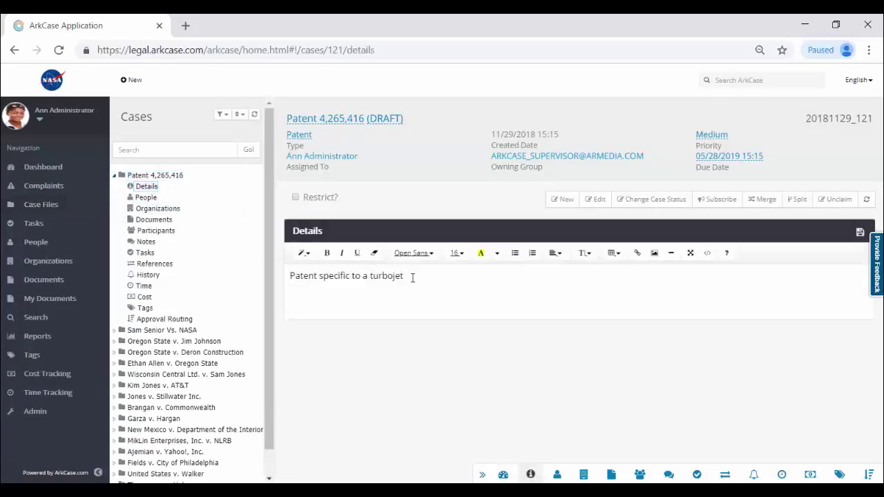
left_click_drag(411, 277, 372, 279)
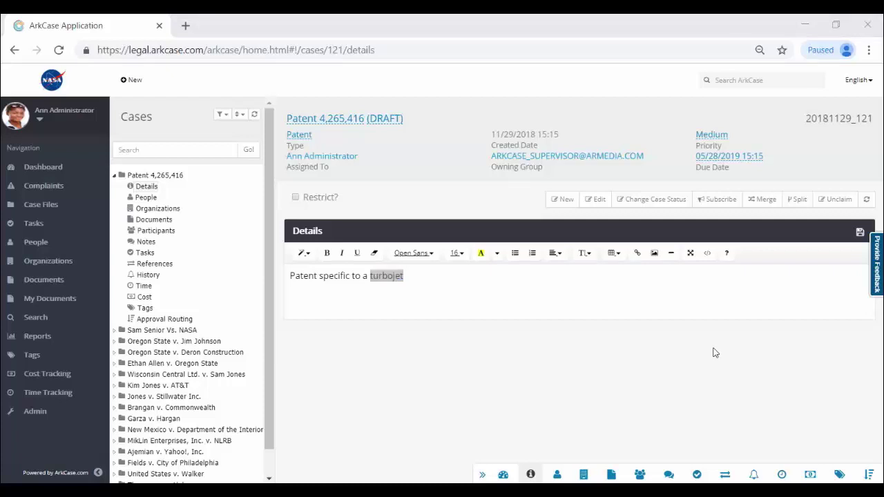
left_click(25, 419)
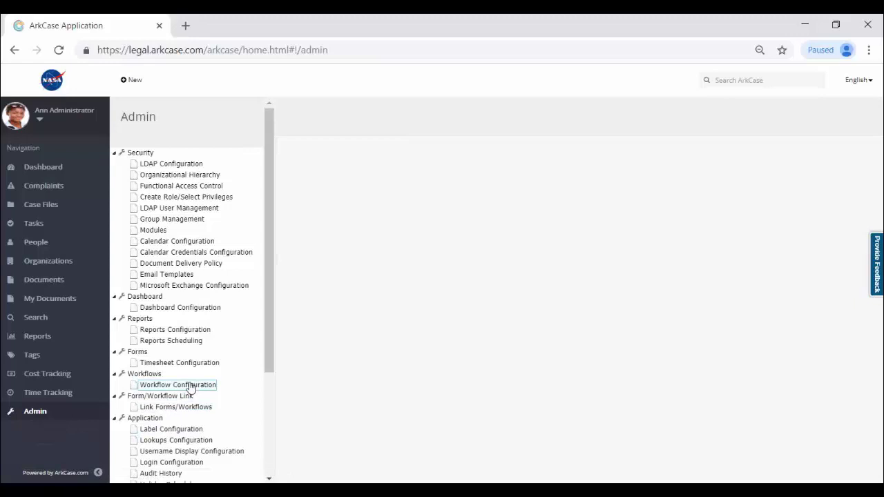
- View the Branding Logo, Correspondence Templates and Application Label Configuration admin pages
scroll(184, 398, "down", 4)
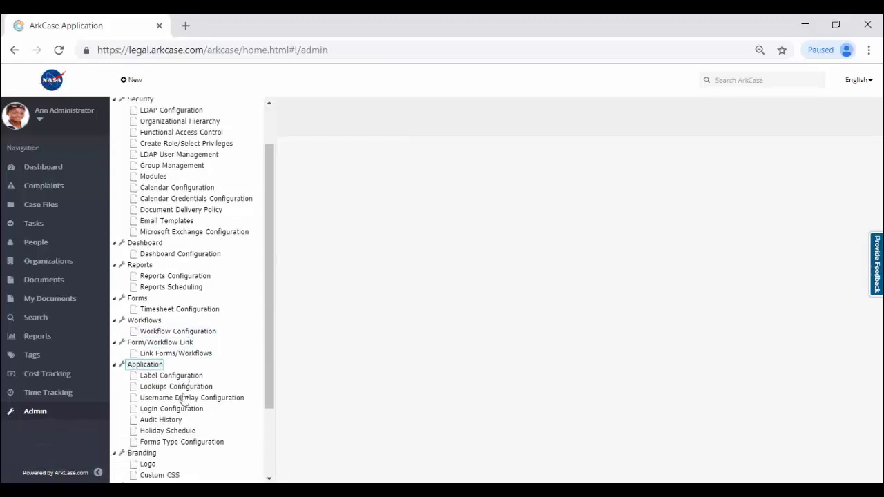
left_click(148, 380)
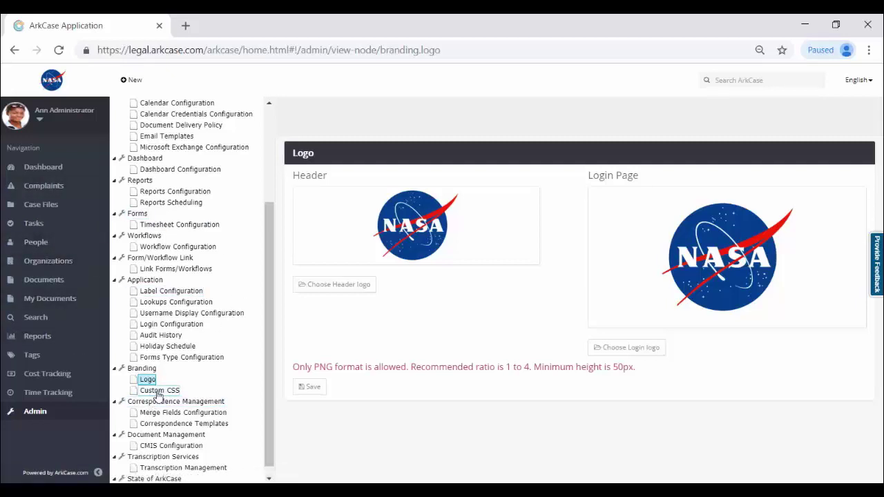
left_click(170, 426)
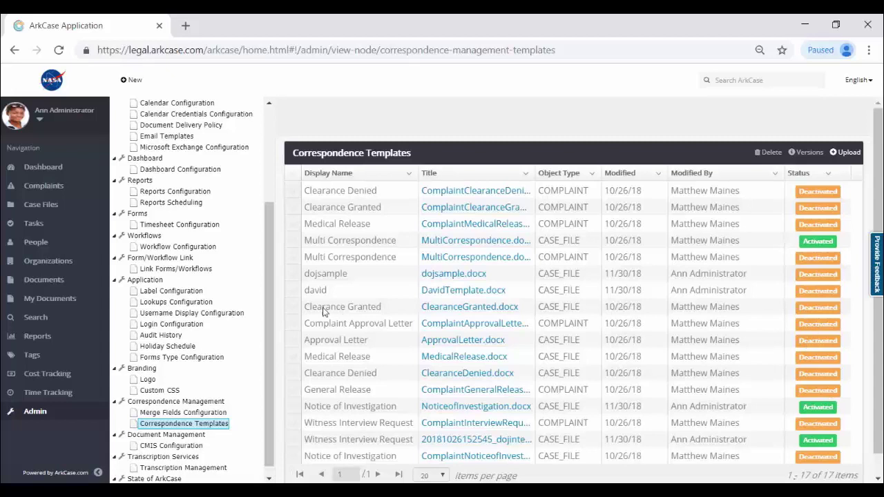
left_click(170, 294)
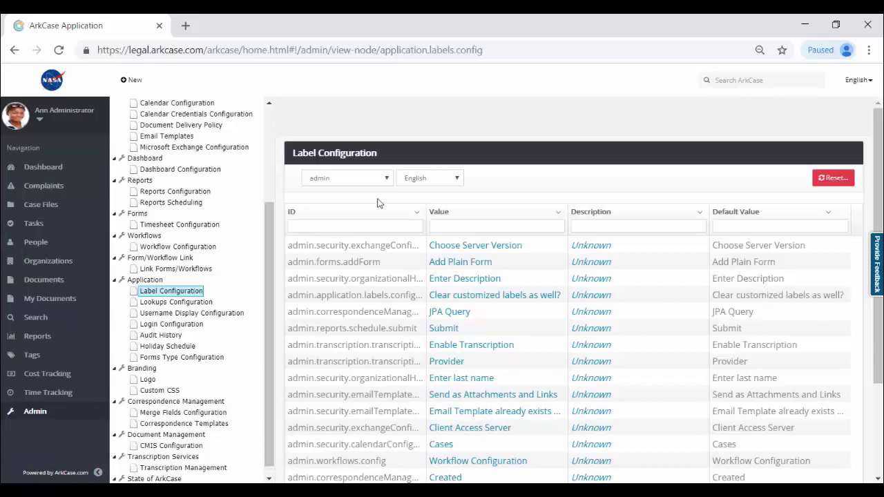
- Keep English labels, view caseFileTypes lookup values and Reports Configuration, then launch Report Designer
left_click(457, 181)
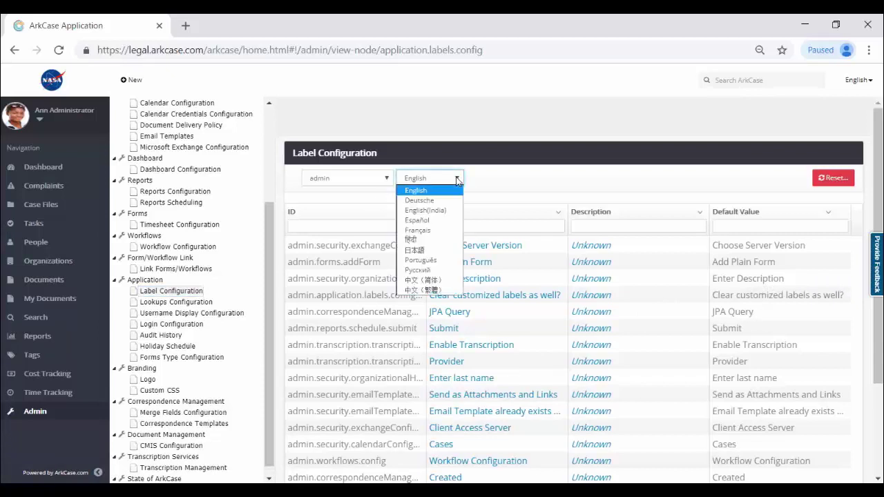
left_click(457, 180)
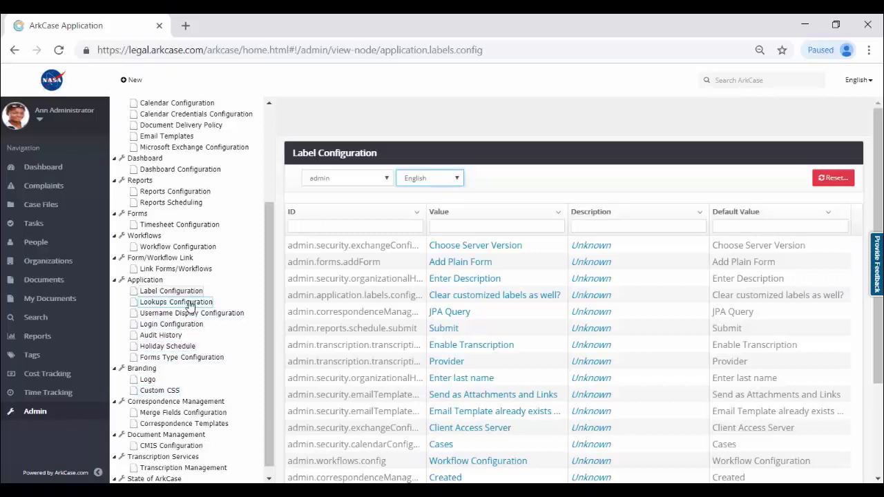
left_click(190, 304)
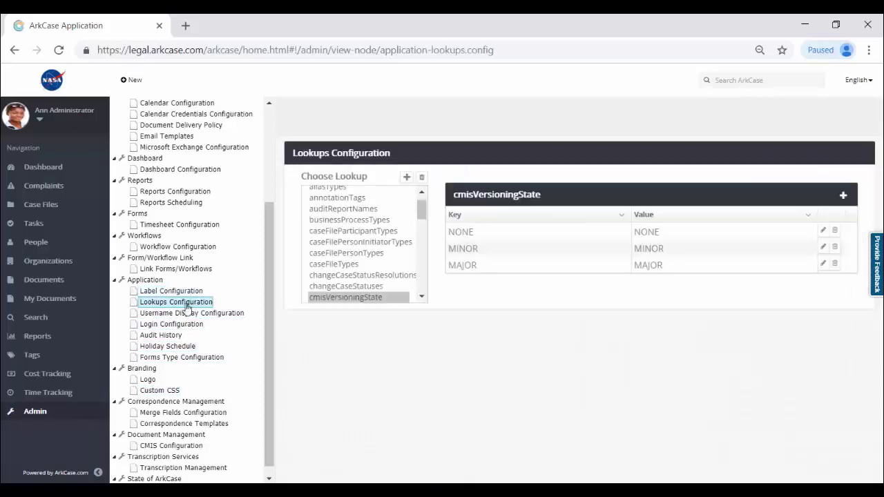
left_click(366, 265)
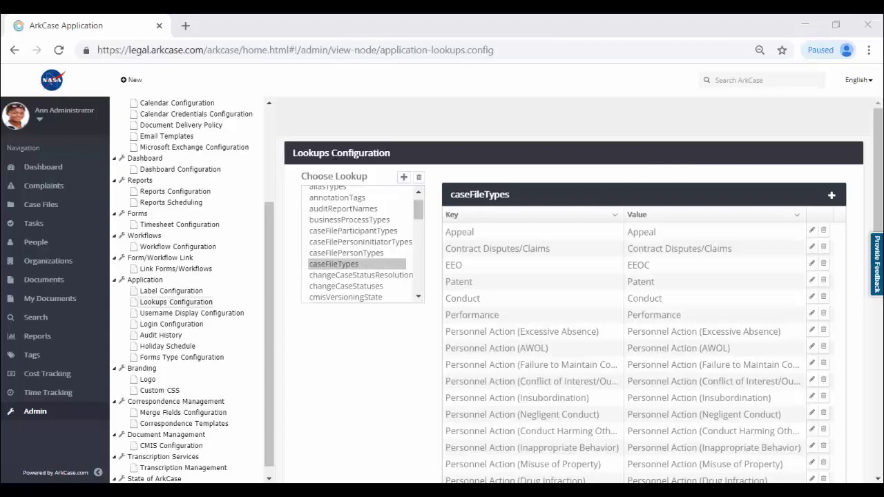
left_click(181, 193)
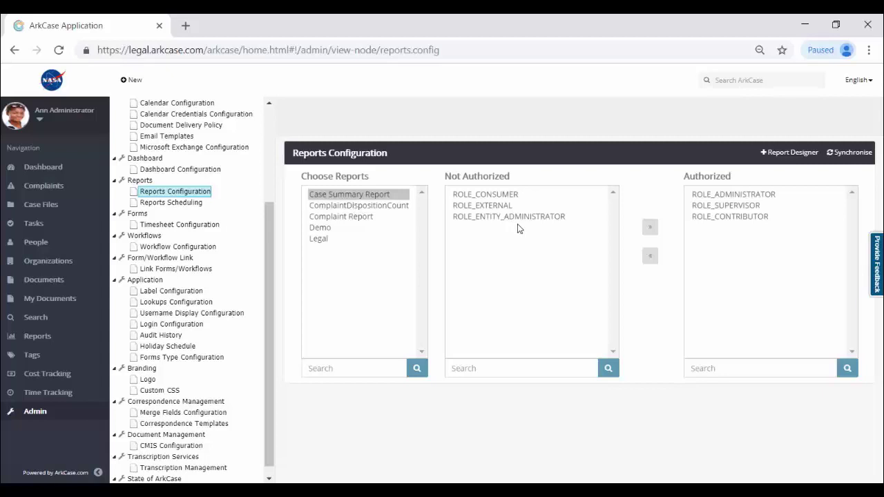
left_click(794, 152)
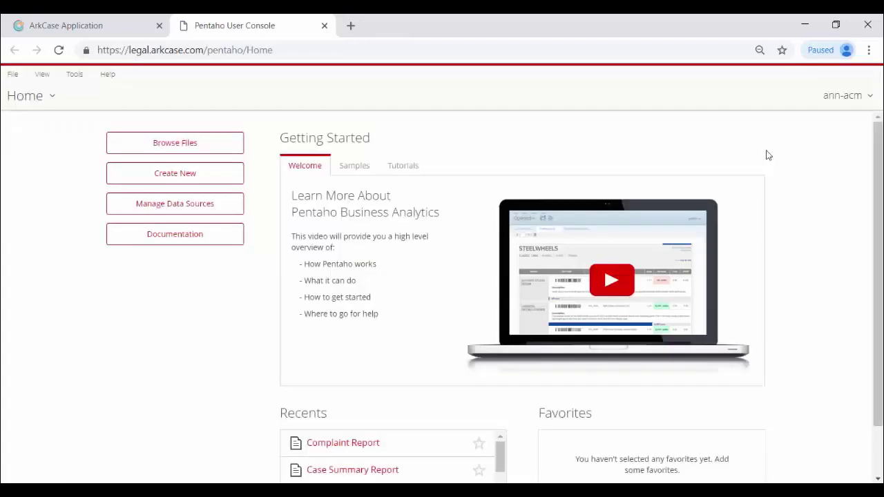
- Create a new Pentaho interactive report based on the ArkCase data source
left_click(191, 177)
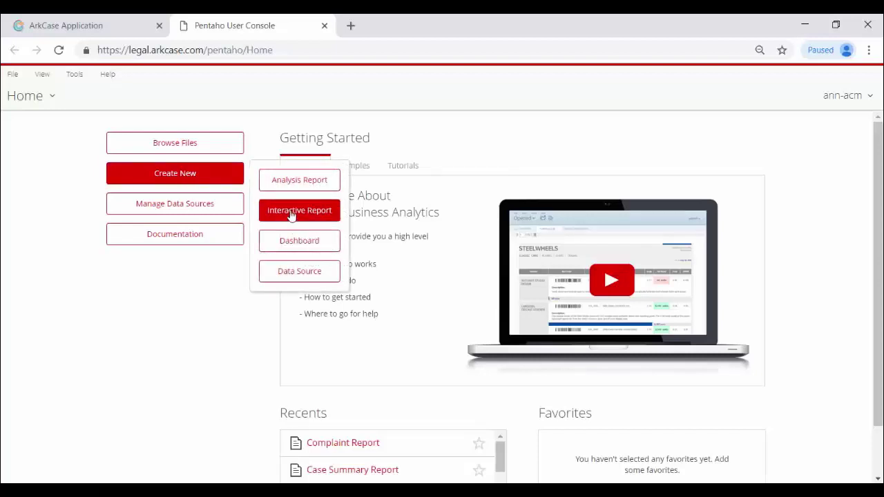
left_click(291, 212)
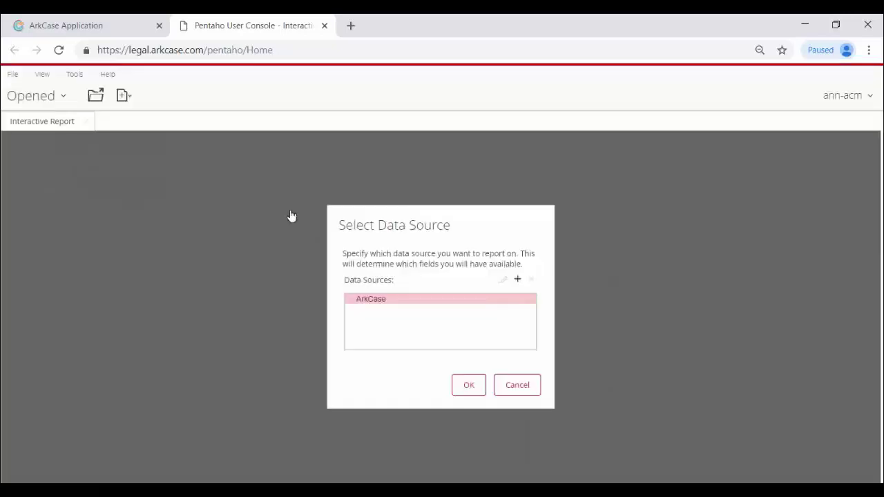
left_click(466, 391)
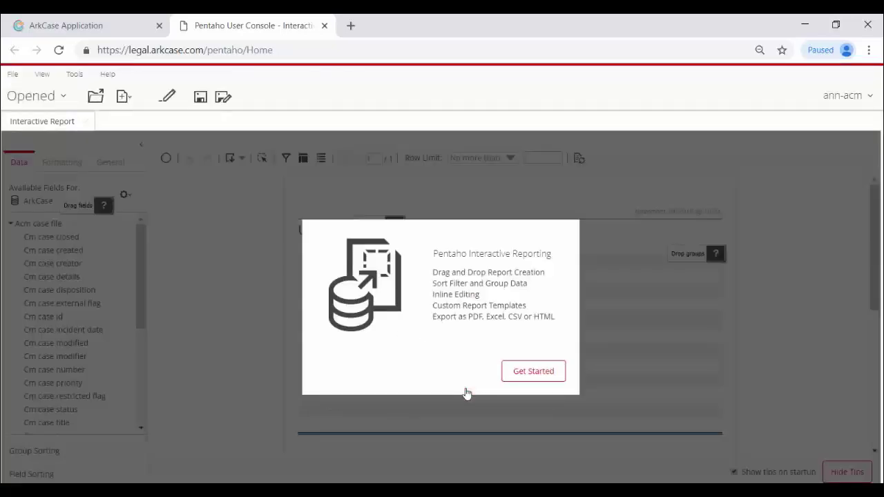
left_click(525, 373)
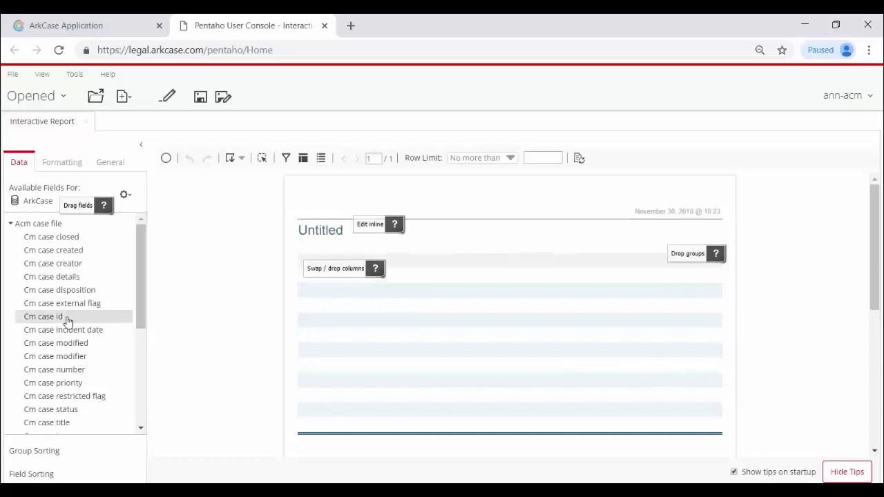
- Add Cm case modified, Cm case status and Cm case id columns to the report
left_click_drag(62, 319, 319, 295)
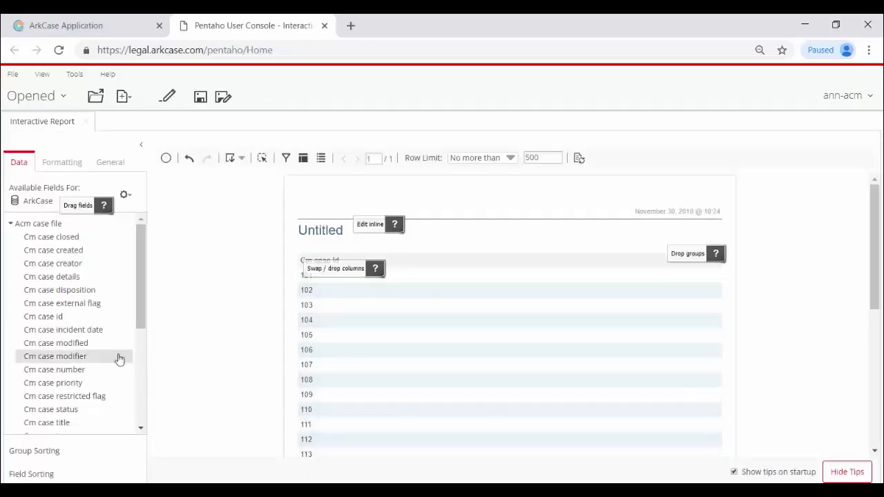
left_click_drag(71, 349, 370, 297)
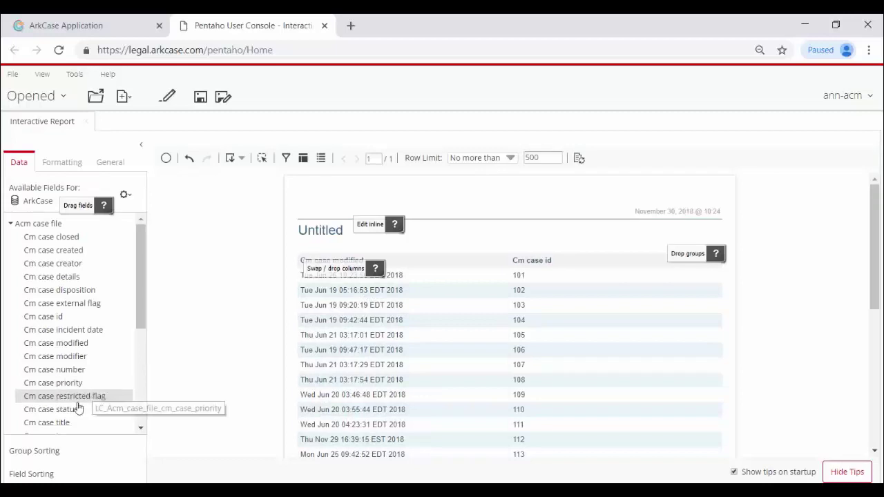
left_click_drag(109, 411, 559, 276)
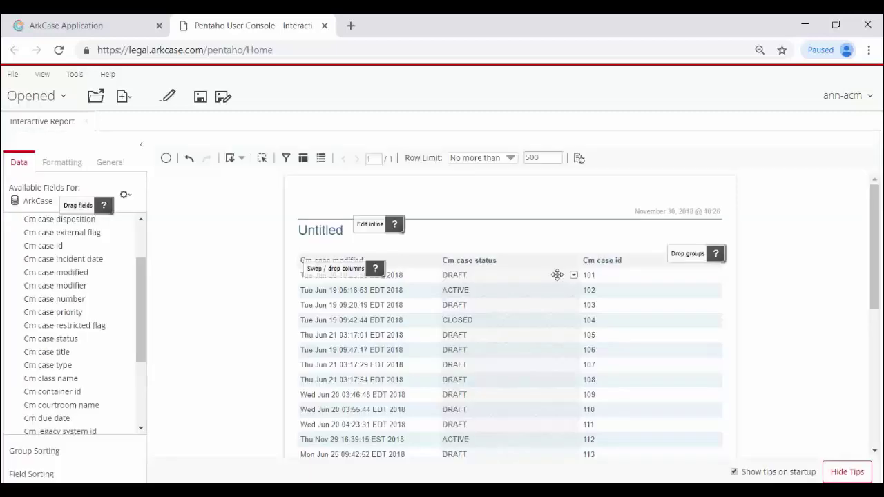
scroll(487, 335, "down", 3)
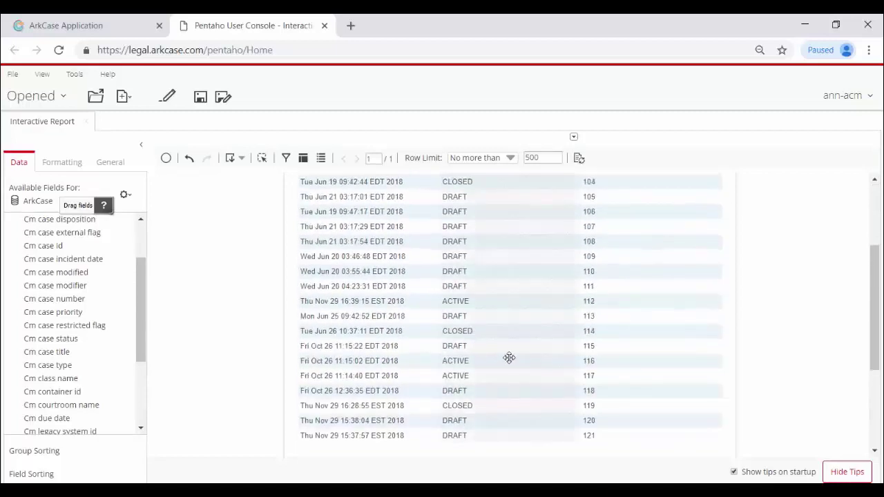
scroll(498, 352, "up", 3)
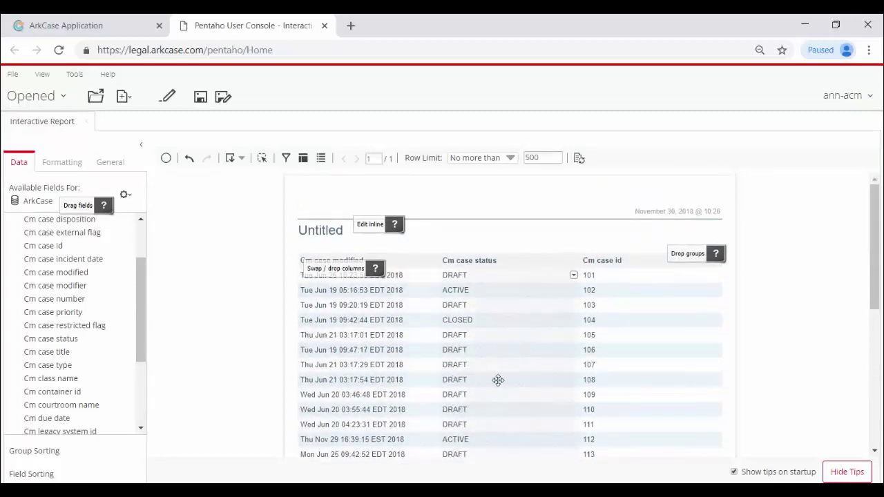